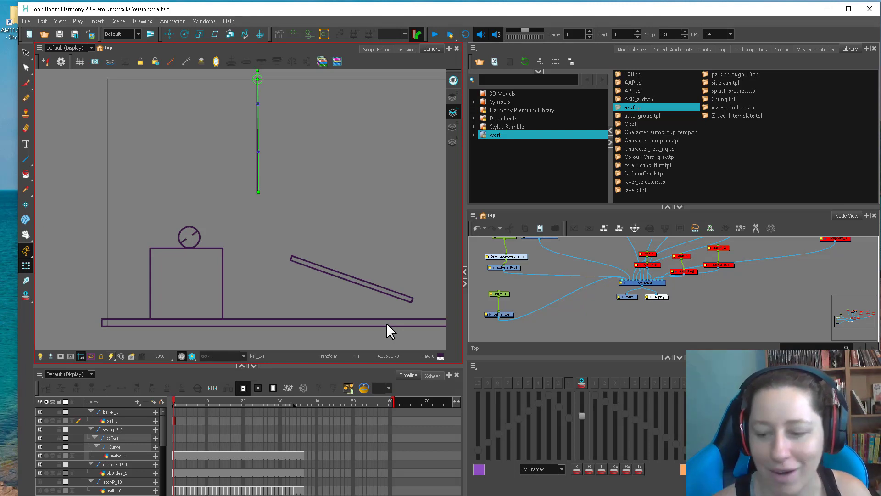
pyautogui.click(492, 293)
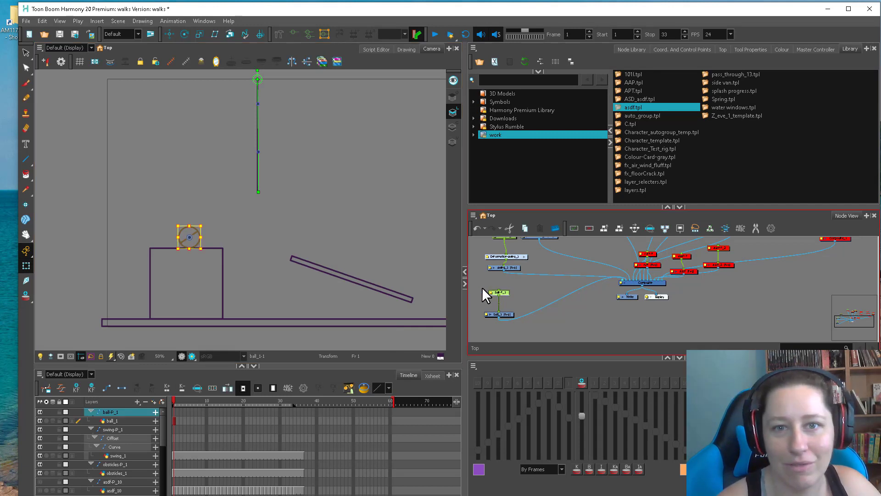
pyautogui.moveTo(483, 285); pyautogui.dragTo(495, 280)
pyautogui.click(491, 274)
pyautogui.scroll(1, 491, 274)
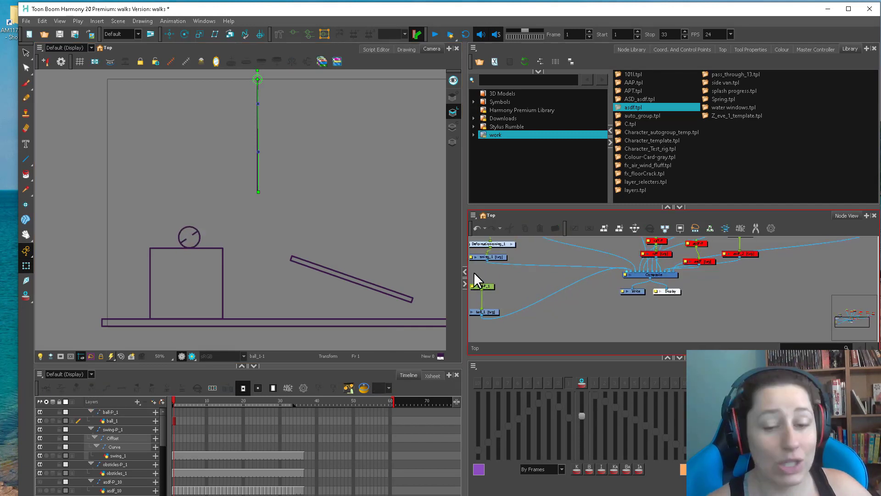
# Extend the ball drawing's exposure to frame 43 and return to frame 1
pyautogui.click(198, 233)
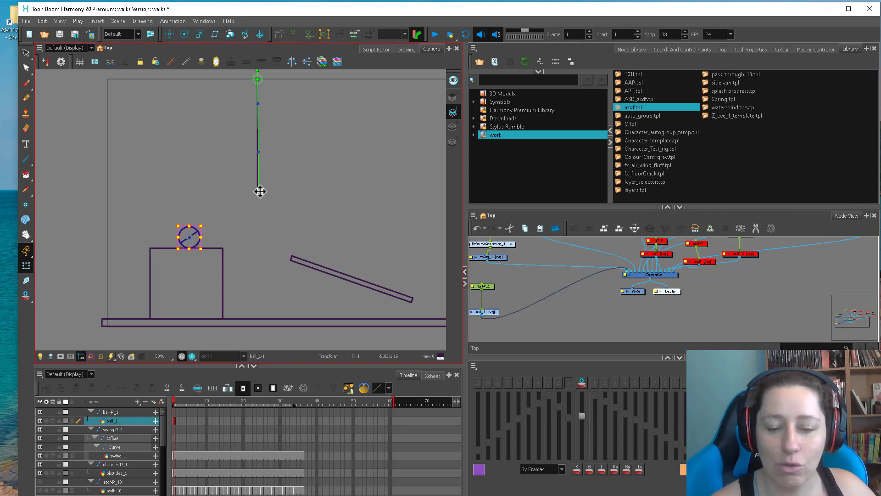
pyautogui.moveTo(415, 280); pyautogui.dragTo(378, 250)
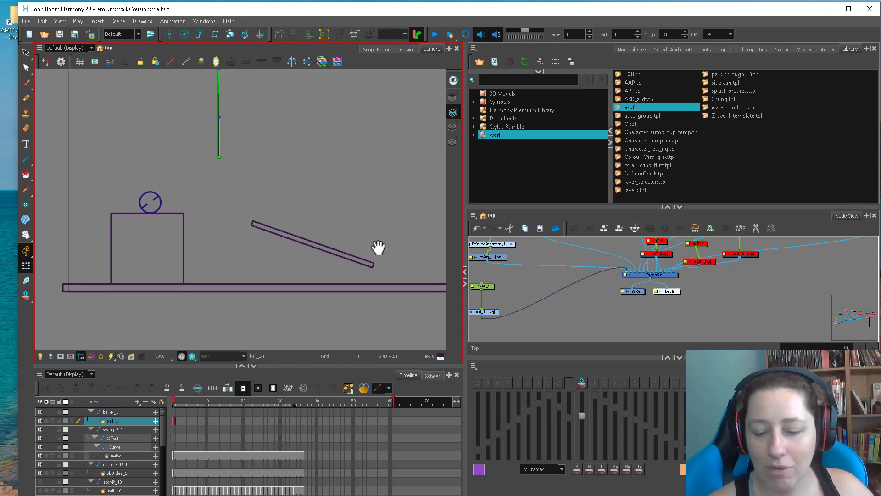
pyautogui.scroll(-1, 426, 286)
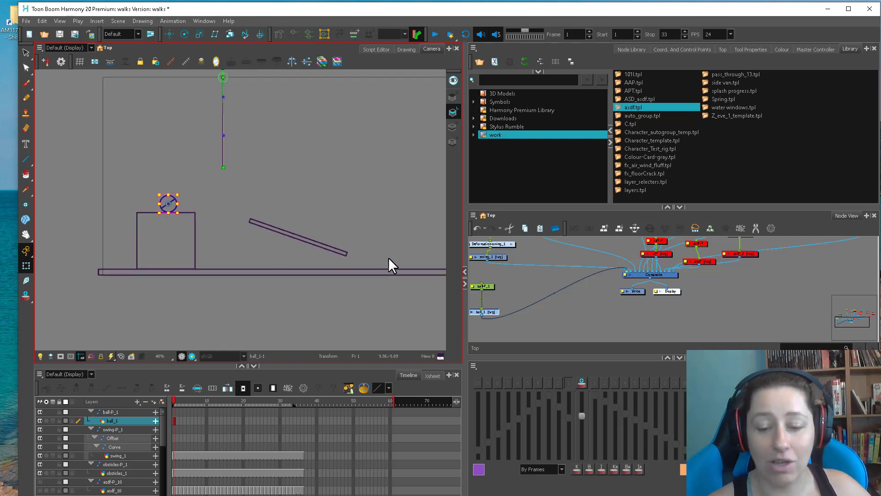
pyautogui.moveTo(389, 257); pyautogui.dragTo(340, 267)
pyautogui.click(328, 421)
pyautogui.press('F5')
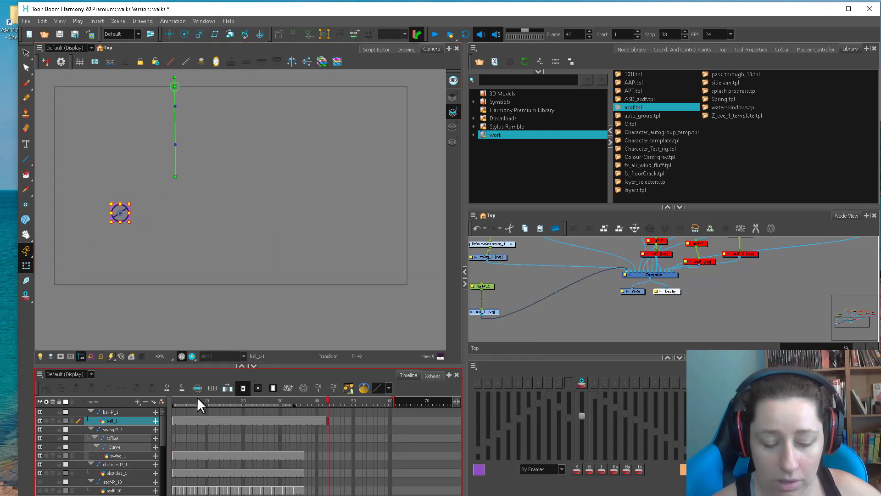
pyautogui.moveTo(197, 397); pyautogui.dragTo(289, 400)
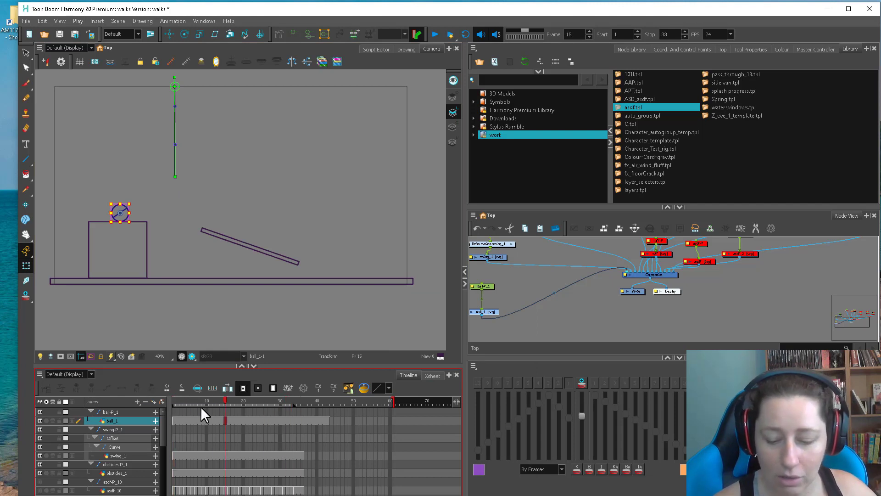
pyautogui.moveTo(201, 406); pyautogui.dragTo(101, 408)
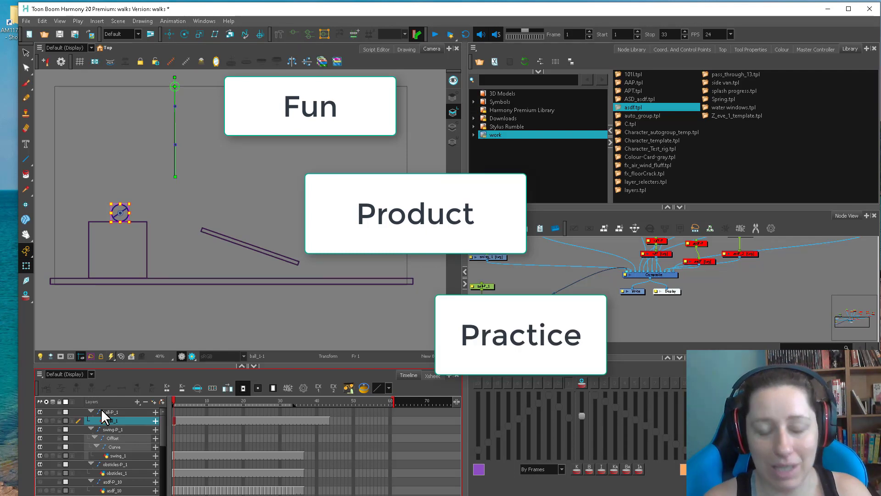
# Select the ball's peg and enlarge the Camera view in both height and width
pyautogui.click(102, 411)
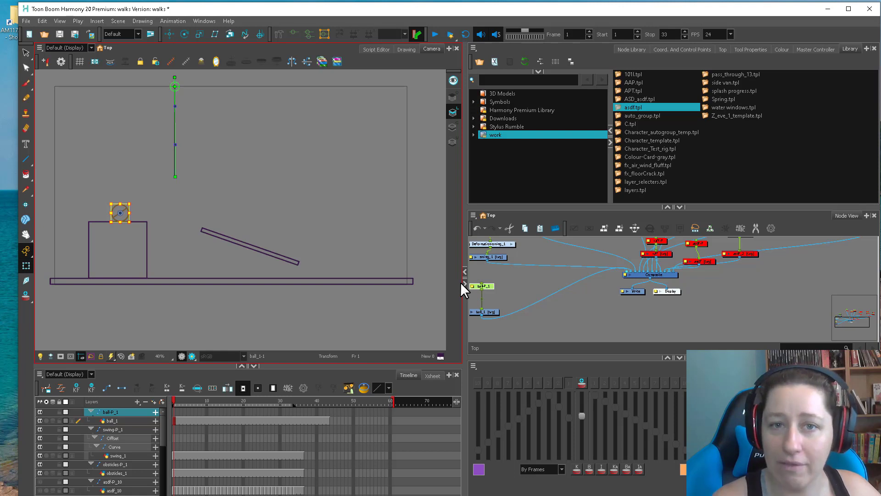
pyautogui.press('2')
pyautogui.moveTo(198, 293); pyautogui.dragTo(246, 334)
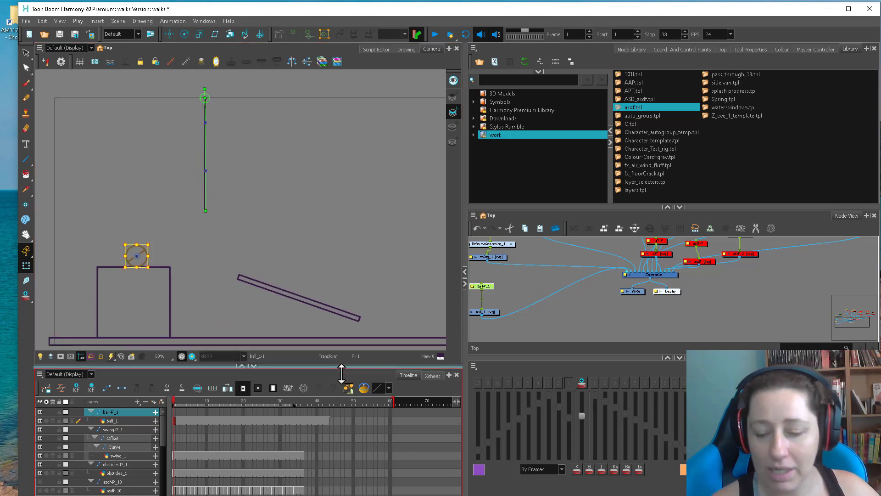
pyautogui.moveTo(341, 374); pyautogui.dragTo(337, 395)
pyautogui.moveTo(465, 314); pyautogui.dragTo(505, 292)
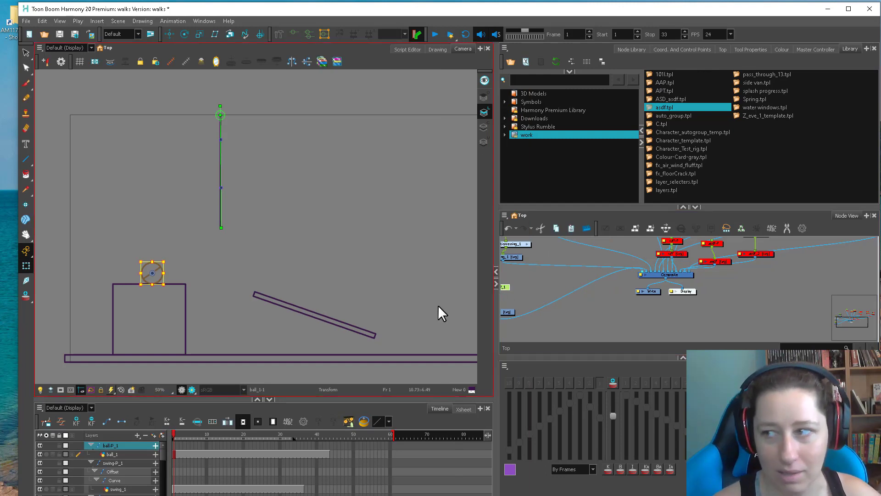
# Try rotating the ball on top of the box about a pivot near its bottom edge, and undo the rotation
pyautogui.press('2')
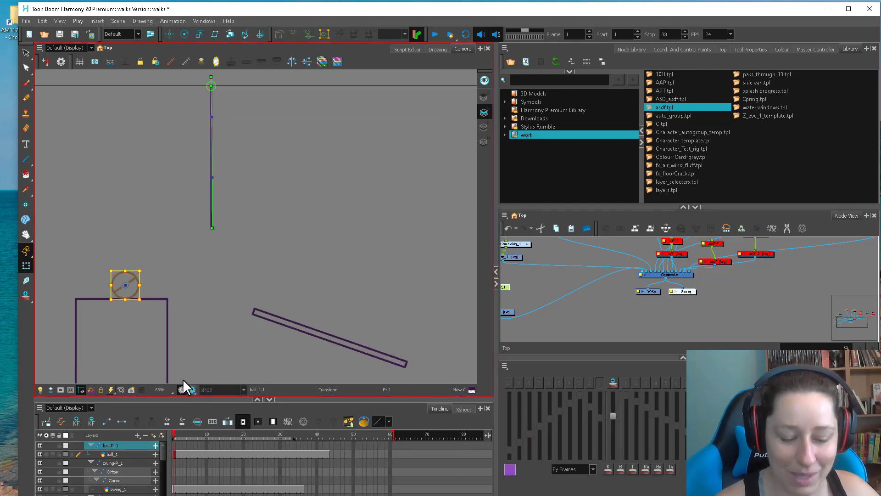
pyautogui.moveTo(194, 312); pyautogui.dragTo(298, 284)
pyautogui.press('2')
pyautogui.press('2')
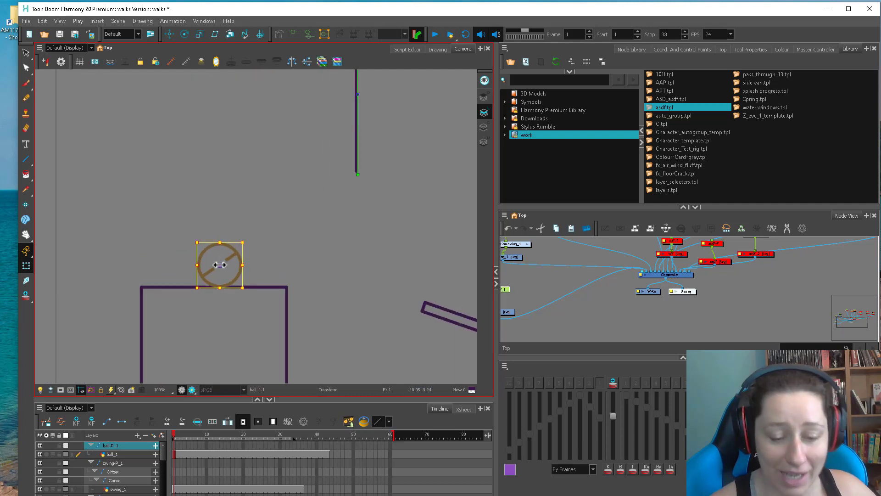
pyautogui.moveTo(219, 265); pyautogui.dragTo(231, 284)
pyautogui.moveTo(258, 232)
pyautogui.mouseDown()
pyautogui.moveTo(287, 268)
pyautogui.moveTo(252, 239)
pyautogui.mouseUp()
pyautogui.hotkey('ctrl', 'z')
pyautogui.click(91, 445)
pyautogui.click(91, 445)
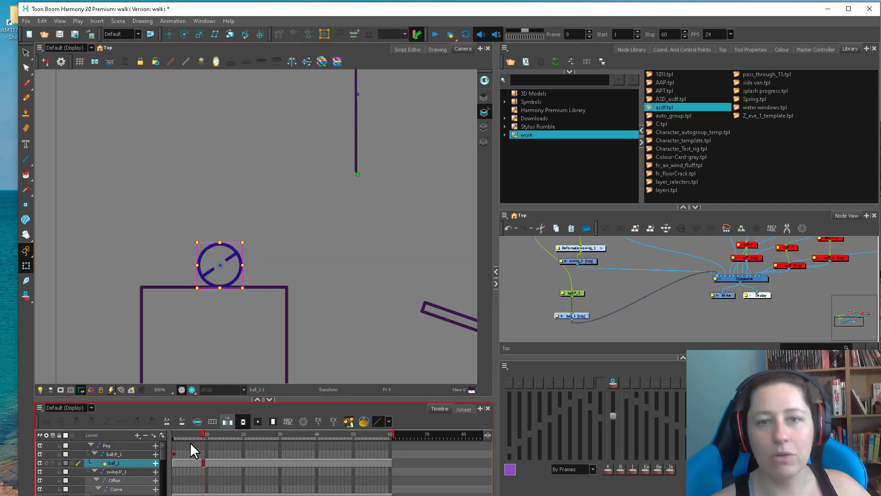
# Animate the ball's peg sliding along the box top from frame 1 to a new position nearer the box's far edge at frame 9
pyautogui.click(295, 306)
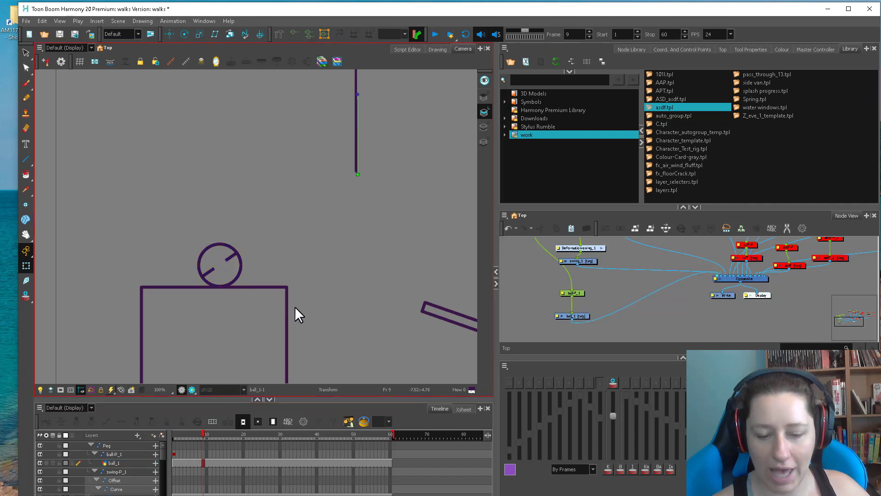
pyautogui.click(204, 454)
pyautogui.moveTo(230, 269); pyautogui.dragTo(285, 274)
pyautogui.click(175, 454)
pyautogui.moveTo(179, 435)
pyautogui.mouseDown()
pyautogui.moveTo(204, 435)
pyautogui.moveTo(166, 436)
pyautogui.mouseUp()
# Play back the ball's slide along the box top and examine its motion at closer zoom
pyautogui.press('1')
pyautogui.press('1')
pyautogui.press('1')
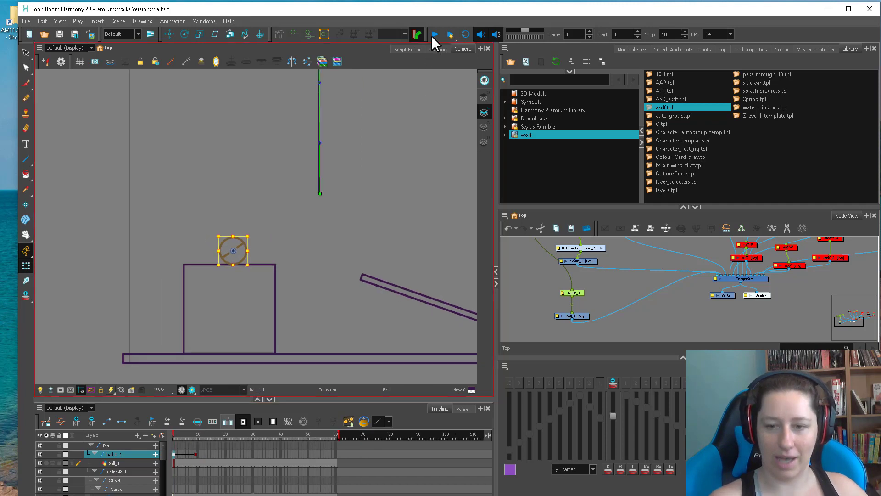
pyautogui.click(432, 36)
pyautogui.press('2')
pyautogui.press('2')
pyautogui.press('2')
pyautogui.press('2')
pyautogui.moveTo(279, 287); pyautogui.dragTo(330, 246)
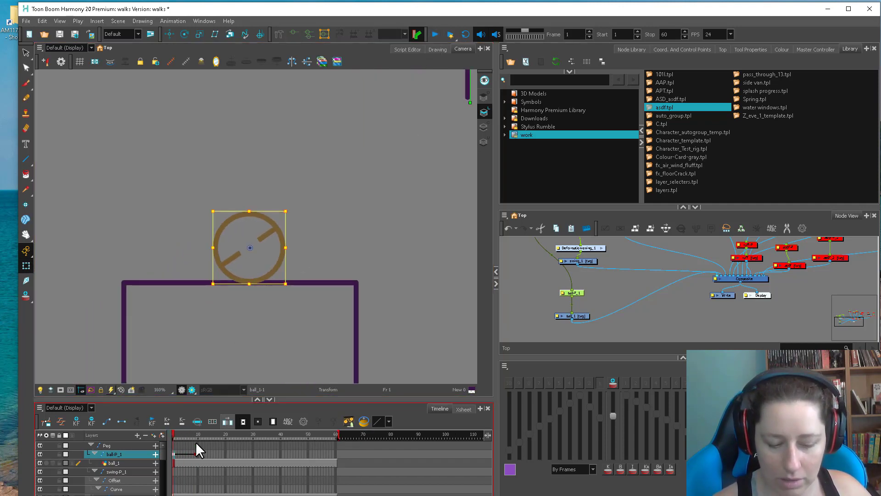
pyautogui.moveTo(196, 436); pyautogui.dragTo(173, 435)
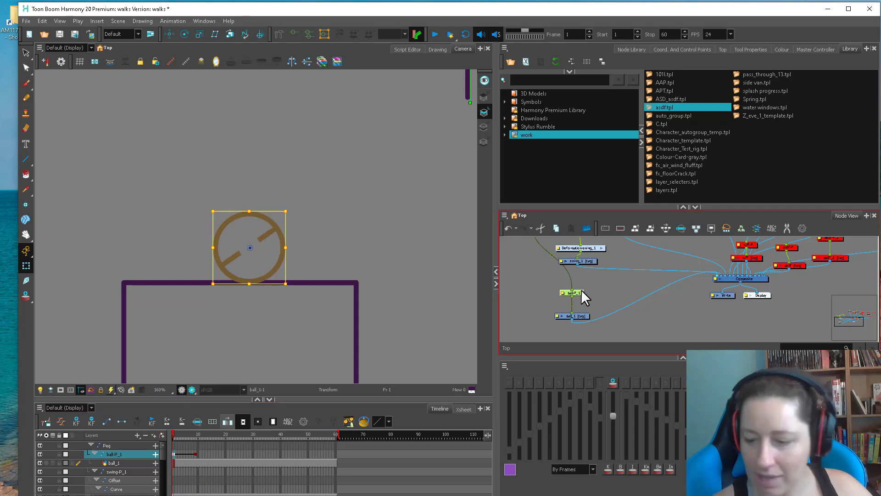
# Duplicate the ball with its own peg and arrange the copied nodes beside the original in the node network
pyautogui.moveTo(581, 291); pyautogui.dragTo(565, 281)
pyautogui.moveTo(579, 314); pyautogui.dragTo(563, 307)
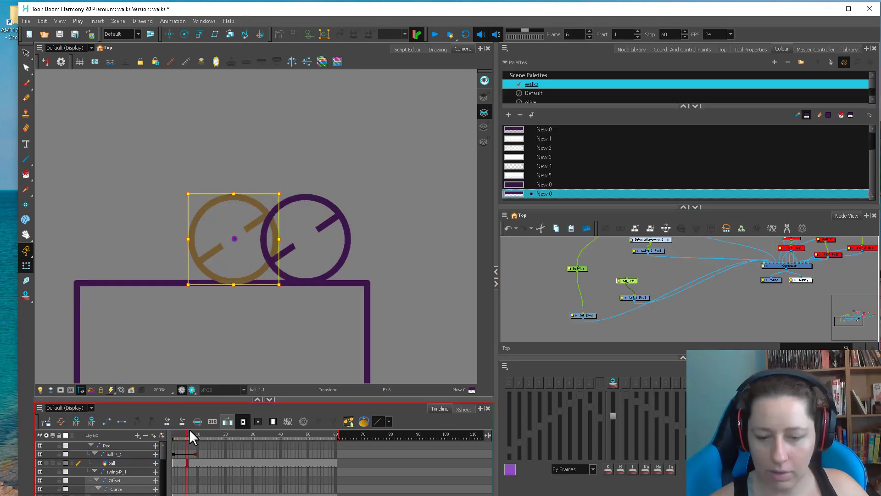
pyautogui.moveTo(189, 429); pyautogui.dragTo(199, 426)
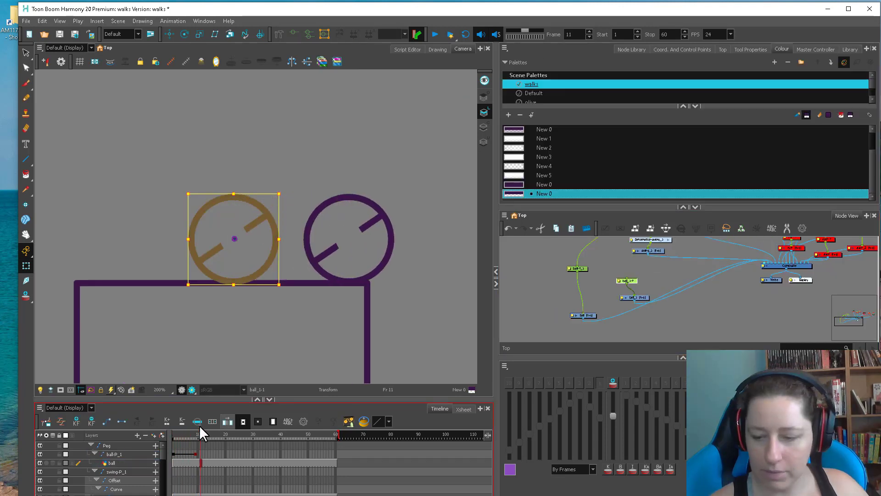
pyautogui.click(648, 262)
pyautogui.moveTo(642, 294); pyautogui.dragTo(629, 273)
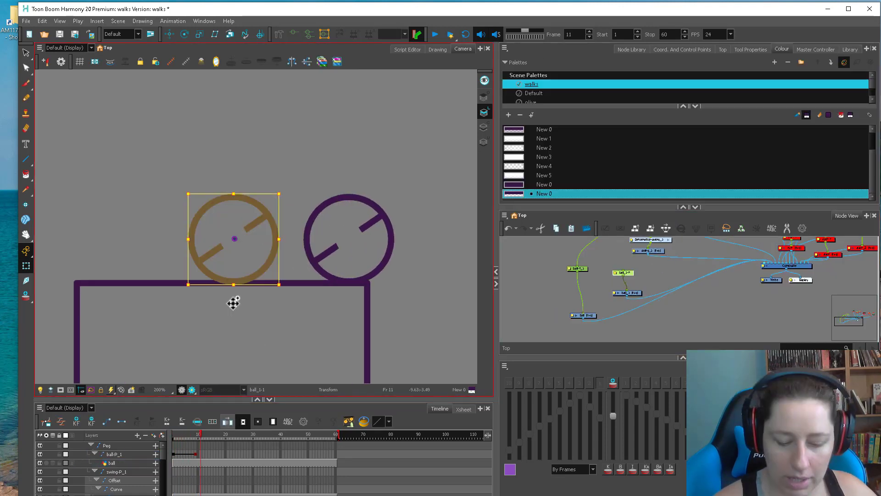
# Rotate the copied ball clockwise on frames 2 and 3, aligning it with the sliding guide ball on each frame
pyautogui.moveTo(200, 436); pyautogui.dragTo(169, 434)
pyautogui.press('.')
pyautogui.moveTo(296, 190); pyautogui.dragTo(314, 208)
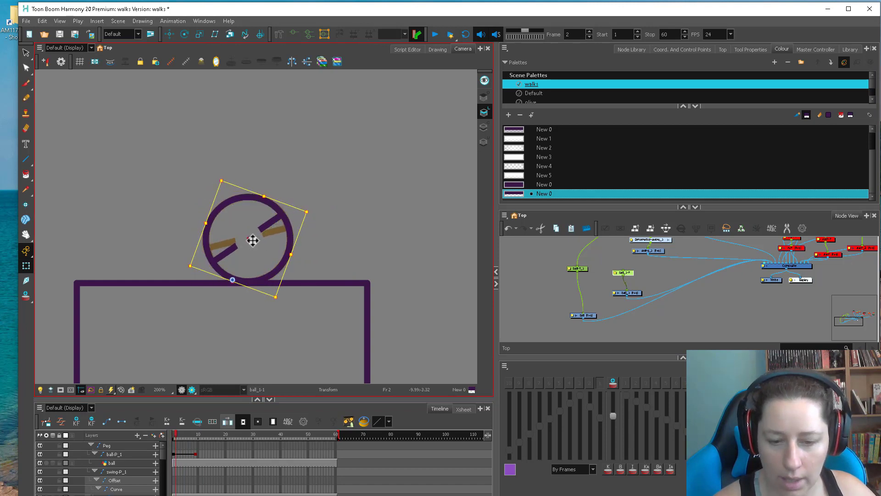
pyautogui.click(179, 435)
pyautogui.moveTo(314, 180); pyautogui.dragTo(341, 208)
pyautogui.moveTo(261, 246); pyautogui.dragTo(263, 239)
# Roll the copied ball clockwise on frames 4 and 5 about its contact point with the box, matching the guide ball's position
pyautogui.press('.')
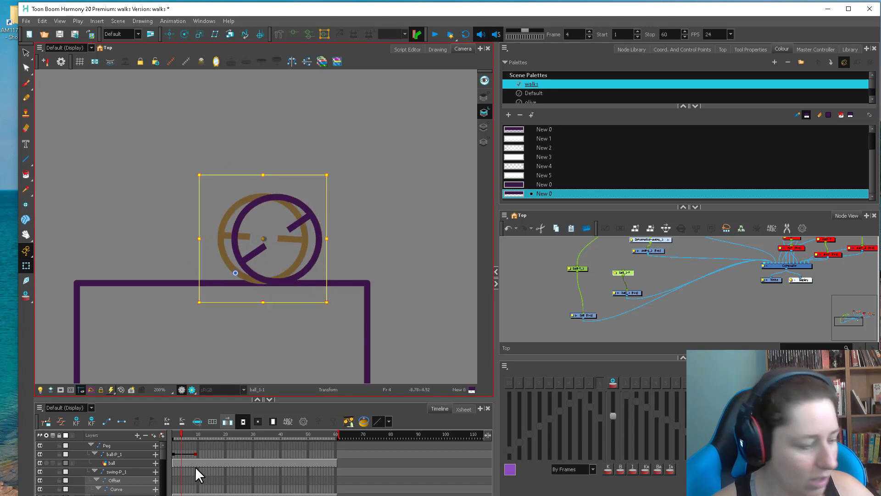
pyautogui.scroll(-5, 194, 466)
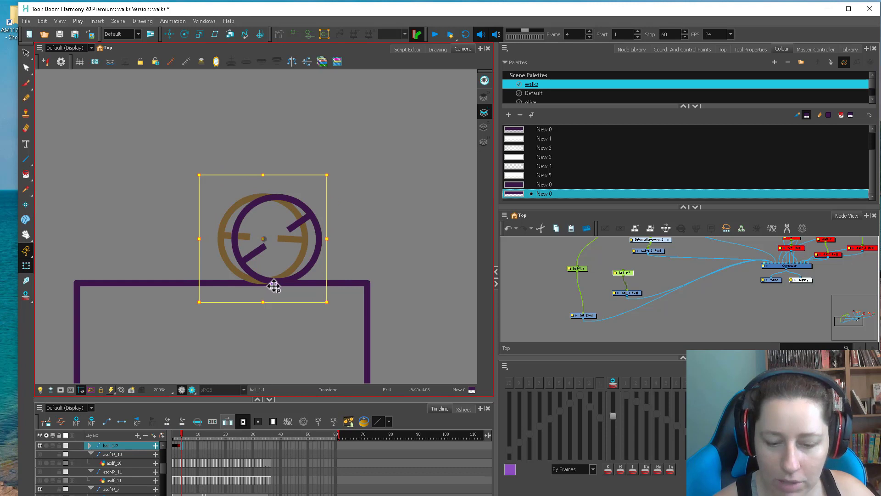
pyautogui.moveTo(345, 181); pyautogui.dragTo(366, 191)
pyautogui.press('.')
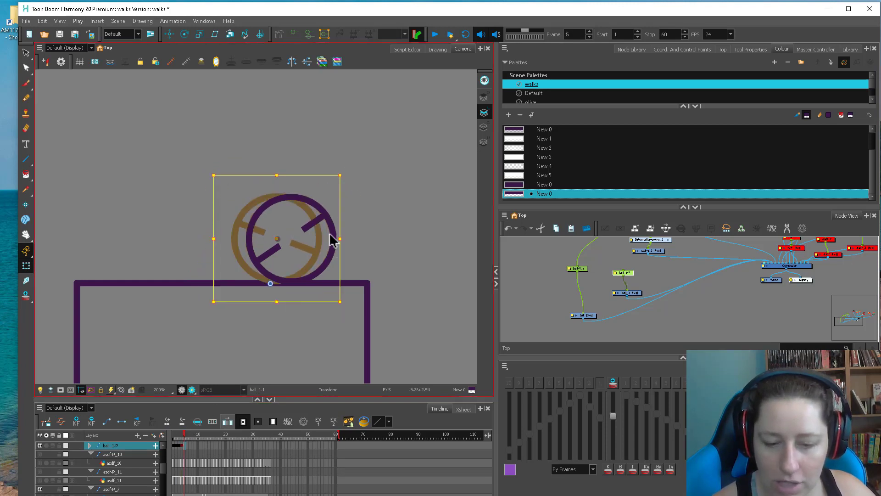
pyautogui.moveTo(271, 283); pyautogui.dragTo(293, 282)
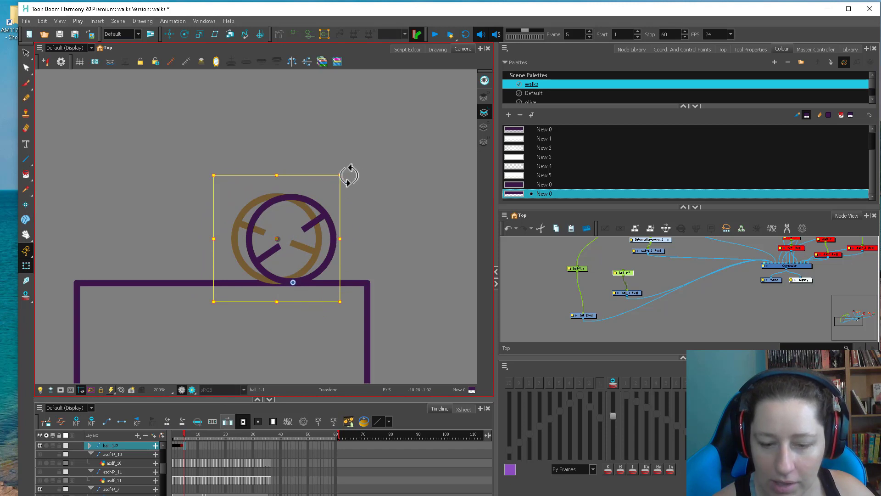
pyautogui.moveTo(349, 175); pyautogui.dragTo(384, 193)
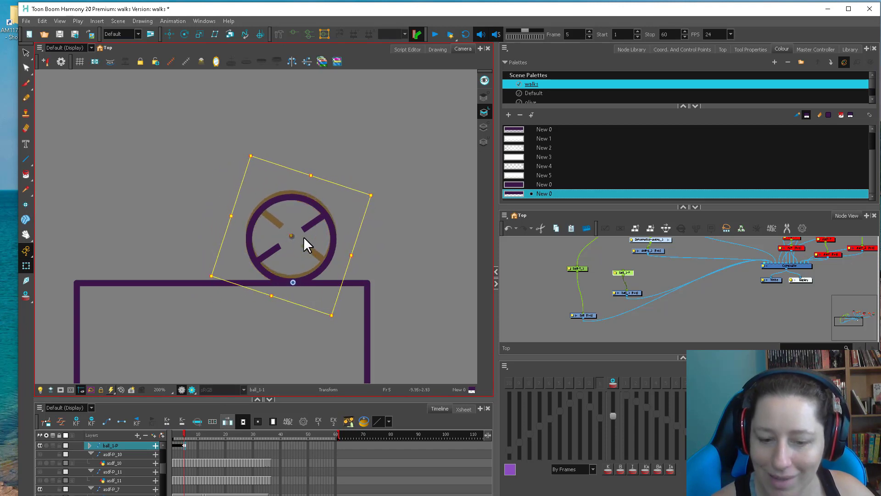
pyautogui.moveTo(295, 238); pyautogui.dragTo(296, 242)
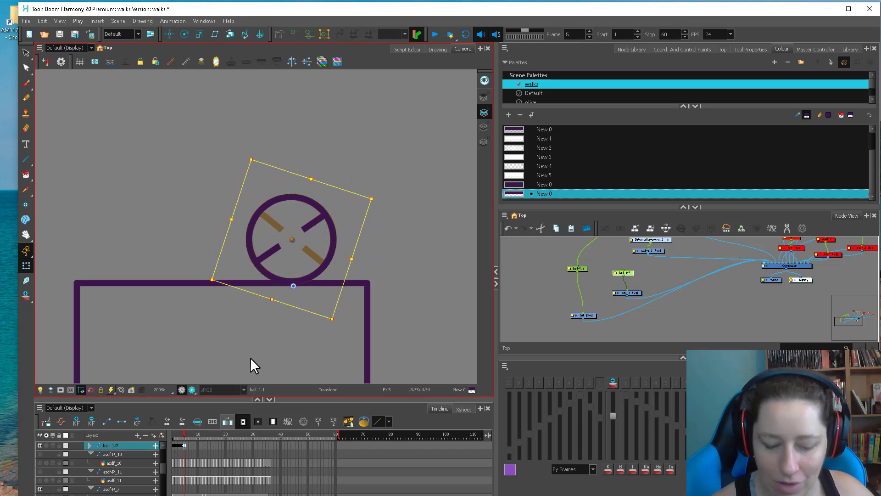
# Move the copied ball's pivot to the guide ball's contact point at frame 6 and rotate the copy clockwise onto the guide
pyautogui.click(186, 434)
pyautogui.click(298, 285)
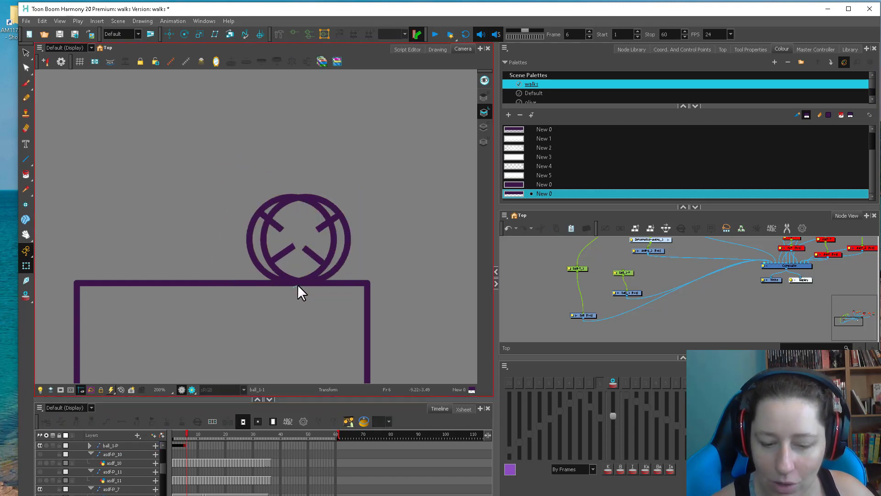
pyautogui.click(276, 257)
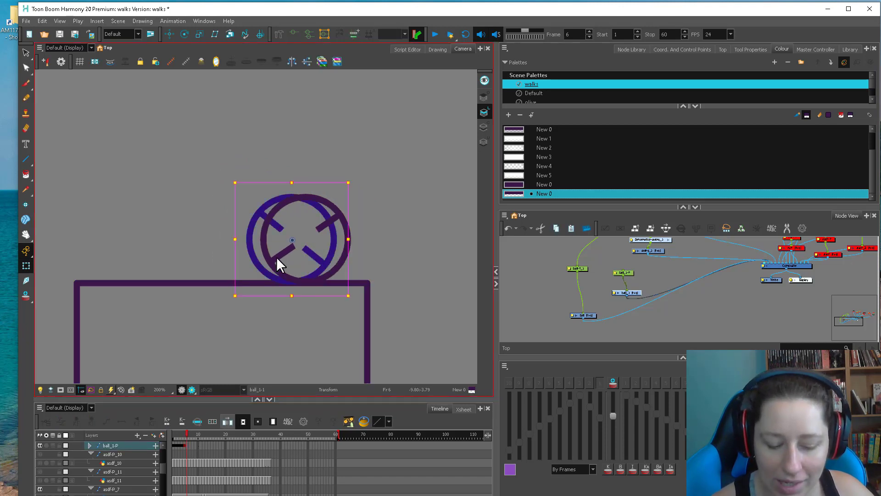
pyautogui.click(184, 445)
pyautogui.moveTo(292, 240); pyautogui.dragTo(304, 282)
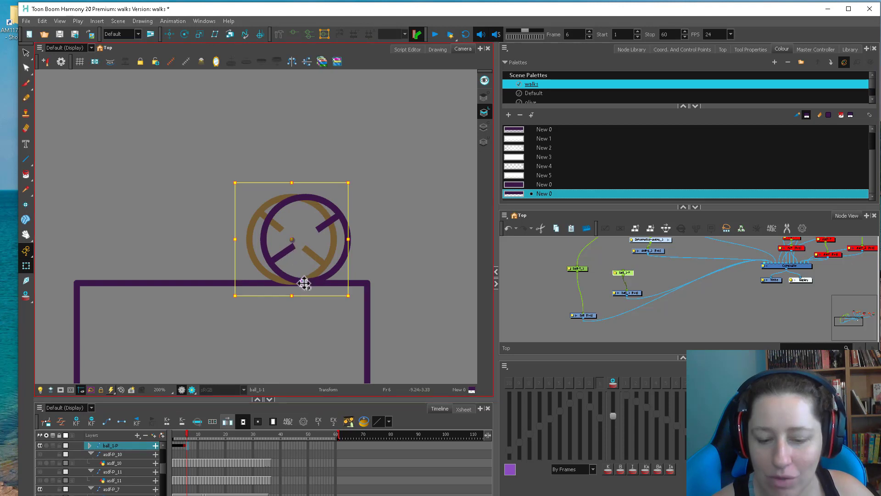
pyautogui.moveTo(356, 183)
pyautogui.mouseDown()
pyautogui.moveTo(383, 205)
pyautogui.moveTo(370, 218)
pyautogui.mouseUp()
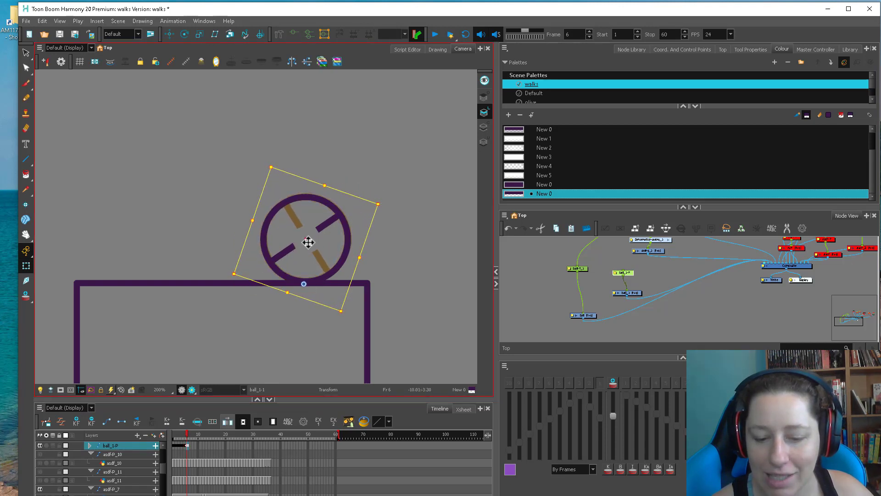
# Shift the copied ball's pivot to the new contact point at frame 7 and rotate it clockwise to match the guide ball
pyautogui.moveTo(186, 436); pyautogui.dragTo(189, 435)
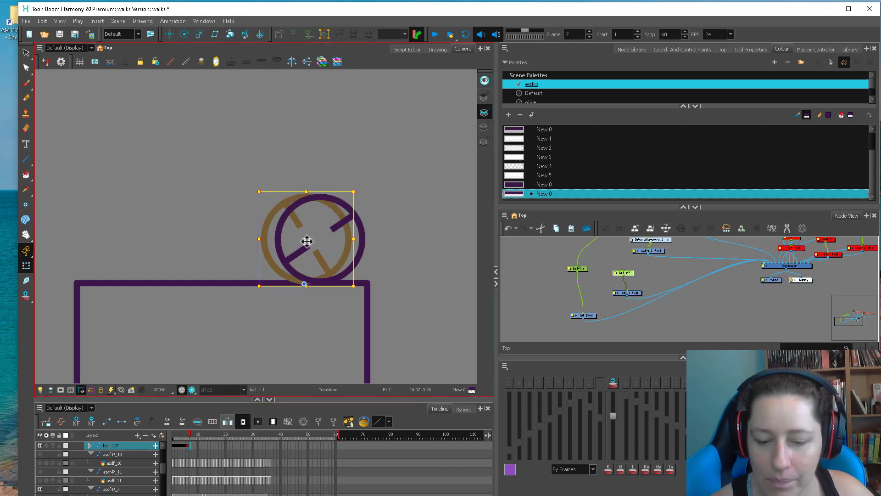
pyautogui.moveTo(304, 284); pyautogui.dragTo(322, 282)
pyautogui.moveTo(363, 192); pyautogui.dragTo(380, 217)
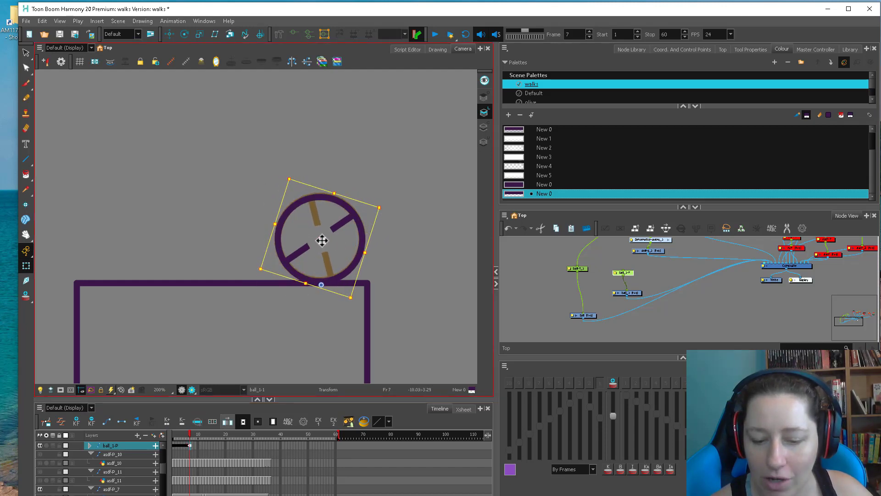
# On frame 8, move the copied ball's pivot to the guide ball's contact point and rotate the copy clockwise onto the guide
pyautogui.click(192, 436)
pyautogui.click(328, 284)
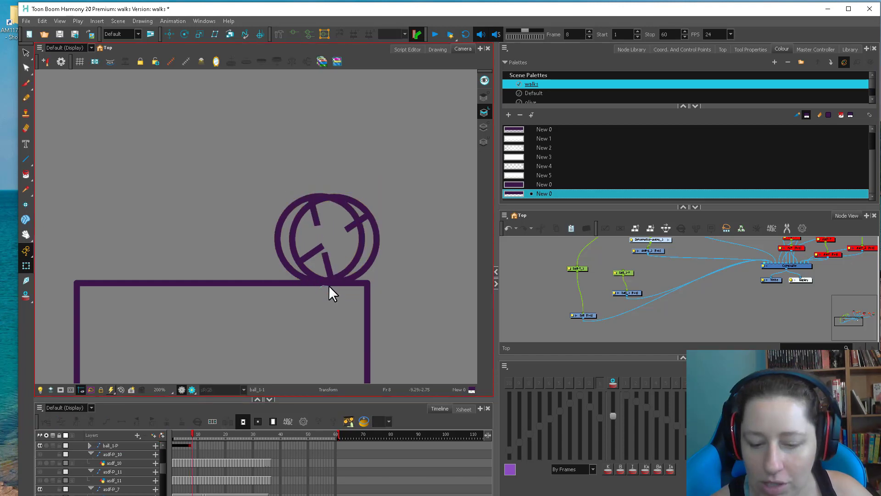
pyautogui.click(360, 249)
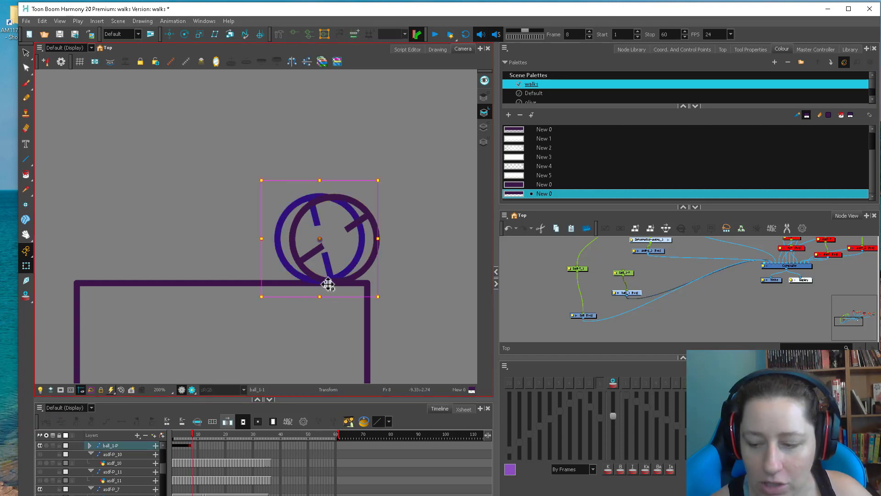
pyautogui.moveTo(622, 272); pyautogui.dragTo(624, 277)
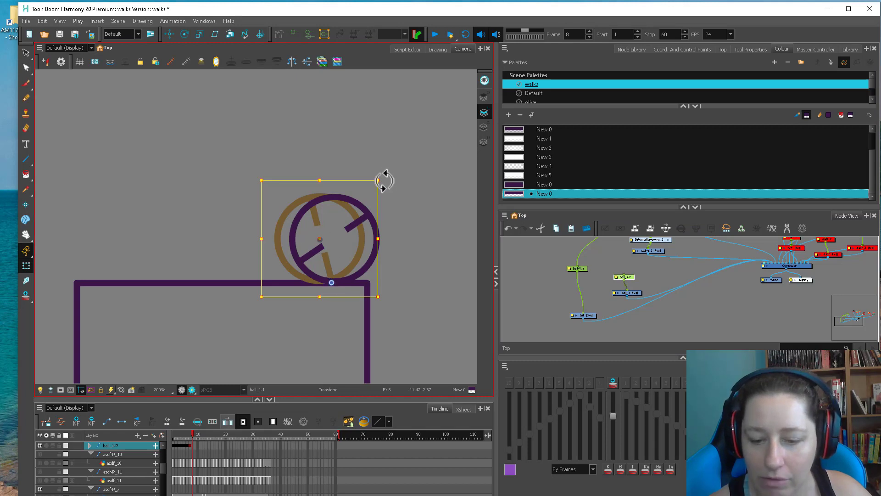
pyautogui.moveTo(386, 179); pyautogui.dragTo(414, 205)
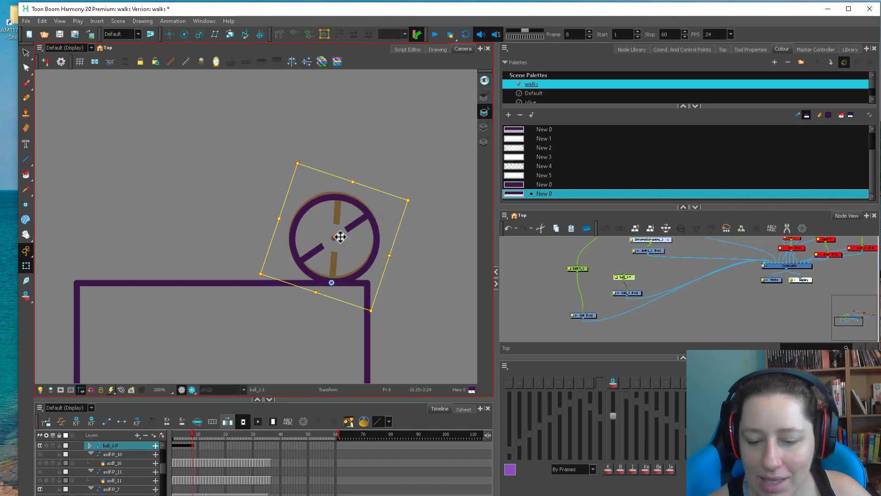
pyautogui.moveTo(336, 241); pyautogui.dragTo(336, 243)
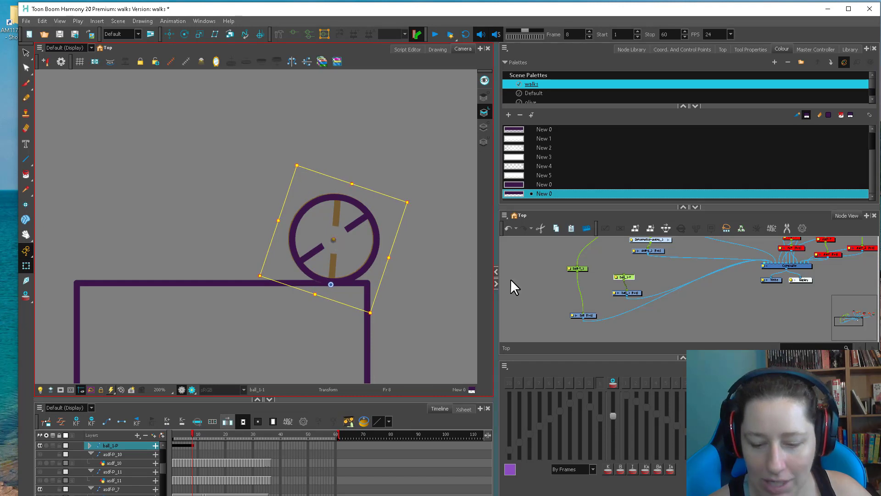
# On frame 9, rotate the copied ball clockwise onto the guide and squash it wider and flatter about its contact point
pyautogui.press('.')
pyautogui.moveTo(404, 178); pyautogui.dragTo(436, 201)
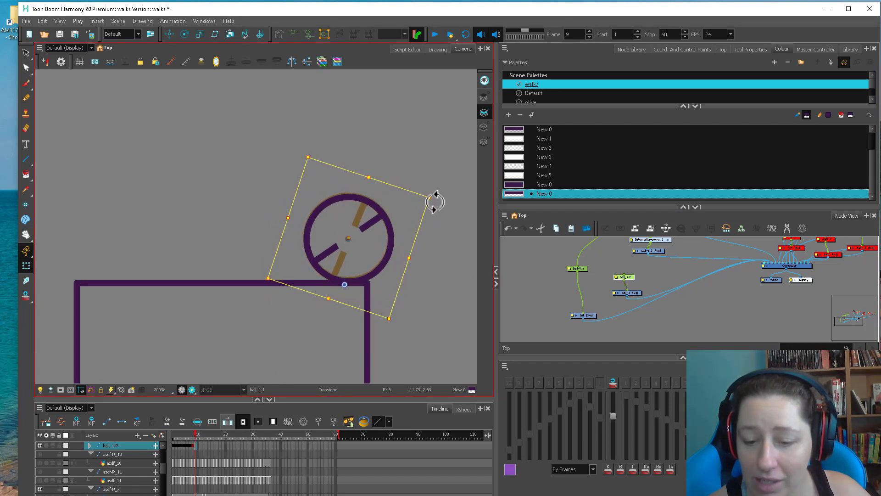
pyautogui.click(627, 276)
pyautogui.click(381, 208)
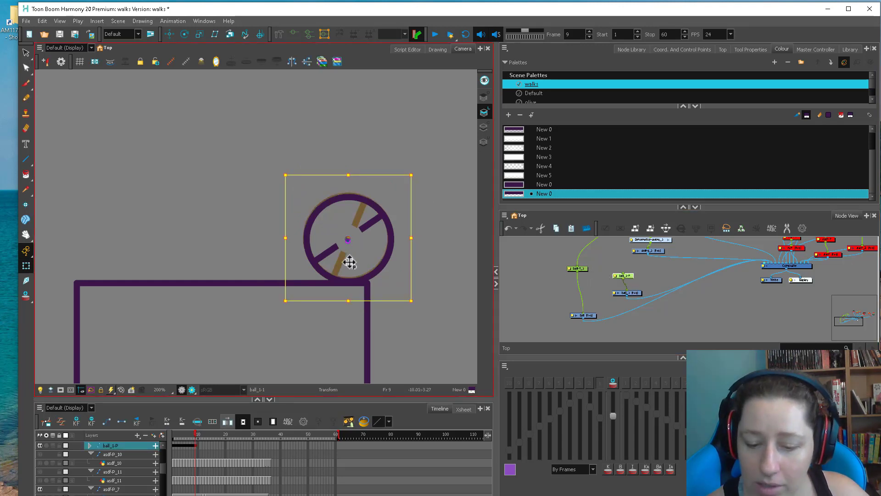
pyautogui.moveTo(412, 176); pyautogui.dragTo(422, 204)
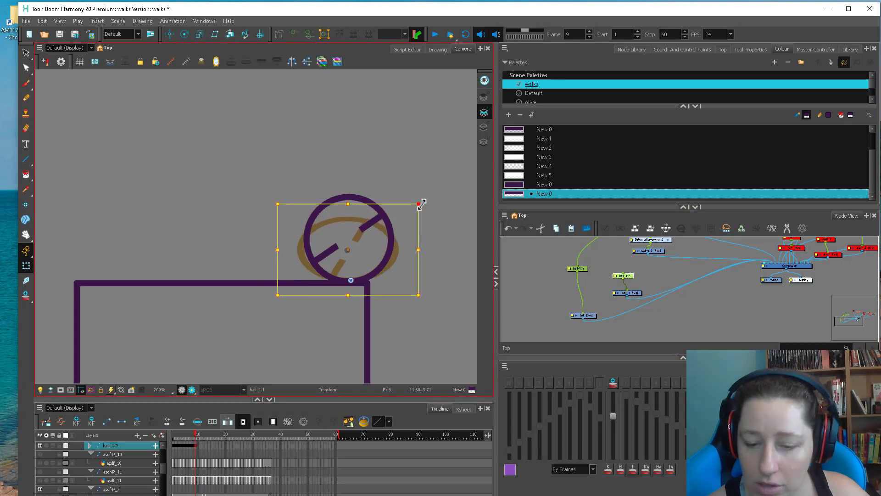
# Disable the sliding guide ball's nodes and scrub through the copied ball's roll up to frame 10
pyautogui.click(533, 274)
pyautogui.press('1')
pyautogui.press('1')
pyautogui.press('1')
pyautogui.moveTo(556, 257); pyautogui.dragTo(600, 319)
pyautogui.press('d')
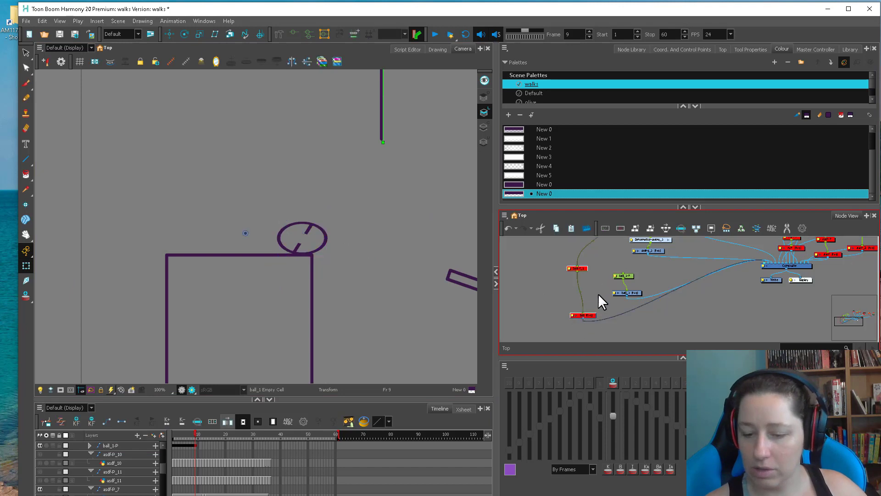
pyautogui.click(599, 294)
pyautogui.press('1')
pyautogui.press('1')
pyautogui.moveTo(176, 434); pyautogui.dragTo(192, 441)
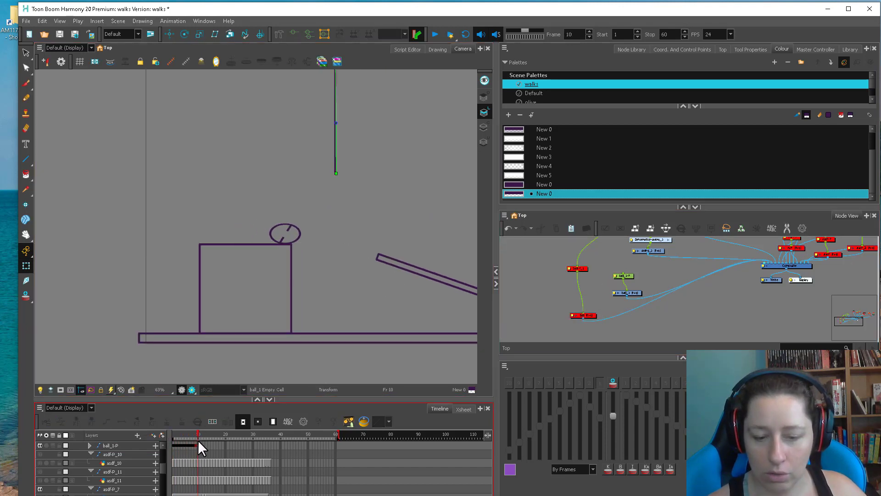
# On frame 8, place the copied ball's pivot at its contact point with the box and squash the ball slightly
pyautogui.press('2')
pyautogui.press('2')
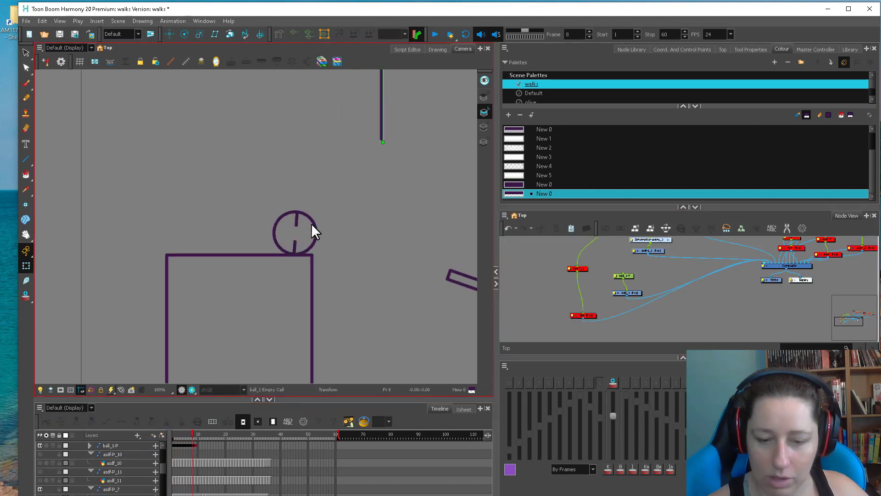
pyautogui.click(316, 226)
pyautogui.hotkey('ctrl', 'z')
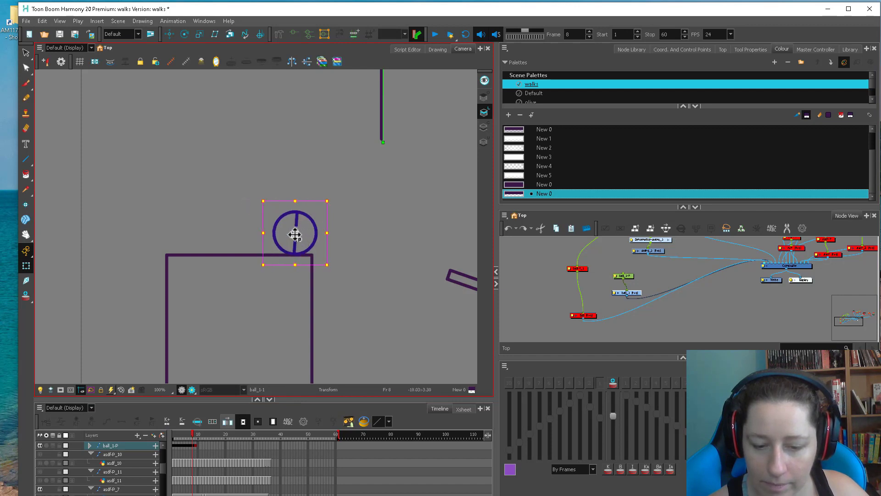
pyautogui.moveTo(295, 233); pyautogui.dragTo(295, 251)
pyautogui.moveTo(327, 201); pyautogui.dragTo(330, 210)
# Re-enable the guide ball, shift its nodes closer to the copied ball's nodes, and move the guide above the rolling copy
pyautogui.press('a')
pyautogui.moveTo(603, 324); pyautogui.dragTo(573, 300)
pyautogui.moveTo(579, 268); pyautogui.dragTo(573, 273)
pyautogui.moveTo(325, 205); pyautogui.dragTo(298, 205)
pyautogui.moveTo(265, 235); pyautogui.dragTo(265, 173)
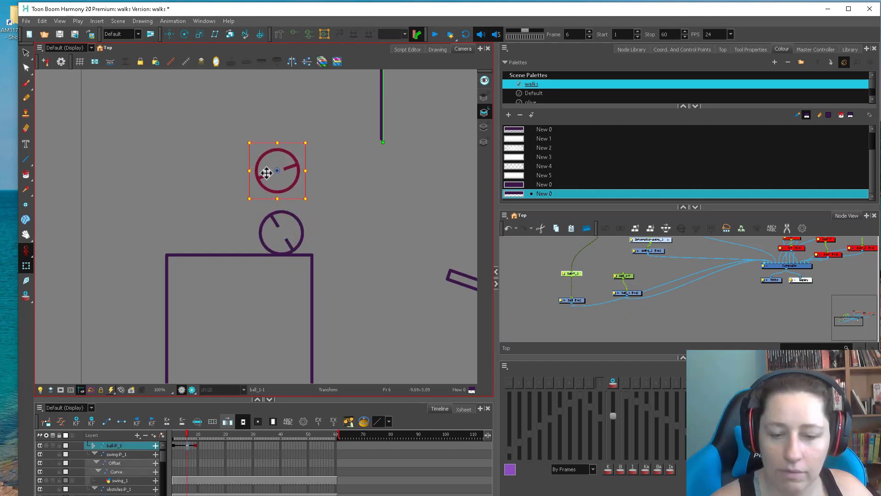
# Try rotating the guide ball on frame 9 to match the copied ball's spokes, then undo the last change
pyautogui.click(536, 252)
pyautogui.moveTo(187, 433)
pyautogui.mouseDown()
pyautogui.moveTo(173, 430)
pyautogui.moveTo(192, 427)
pyautogui.moveTo(172, 429)
pyautogui.moveTo(196, 429)
pyautogui.mouseUp()
pyautogui.click(195, 445)
pyautogui.moveTo(319, 208)
pyautogui.mouseDown()
pyautogui.moveTo(338, 191)
pyautogui.moveTo(305, 133)
pyautogui.moveTo(274, 130)
pyautogui.mouseUp()
pyautogui.moveTo(188, 428)
pyautogui.mouseDown()
pyautogui.moveTo(175, 429)
pyautogui.moveTo(198, 426)
pyautogui.mouseUp()
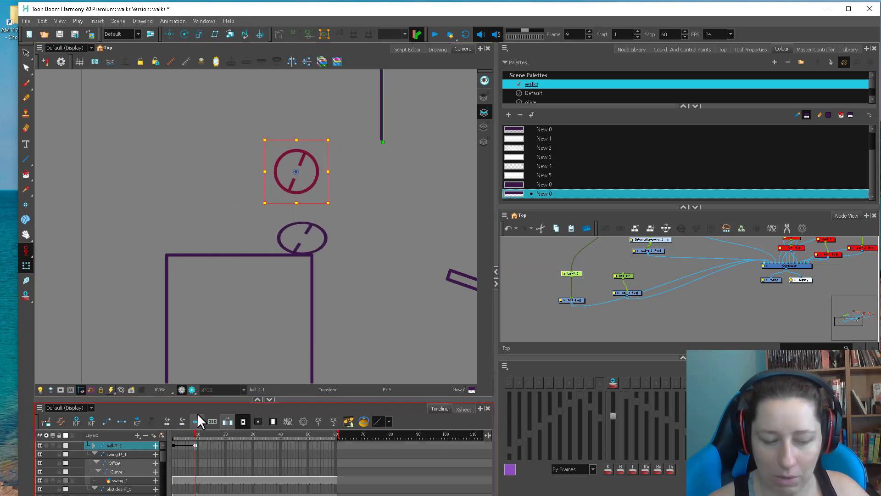
pyautogui.hotkey('ctrl', 'z')
# With animate mode on, rotate the guide ball on frame 9 and compare its motion with the copy from frame 1 to 9
pyautogui.click(26, 250)
pyautogui.click(48, 250)
pyautogui.moveTo(332, 210); pyautogui.dragTo(276, 120)
pyautogui.click(186, 433)
pyautogui.moveTo(181, 423)
pyautogui.mouseDown()
pyautogui.moveTo(186, 417)
pyautogui.moveTo(172, 415)
pyautogui.mouseUp()
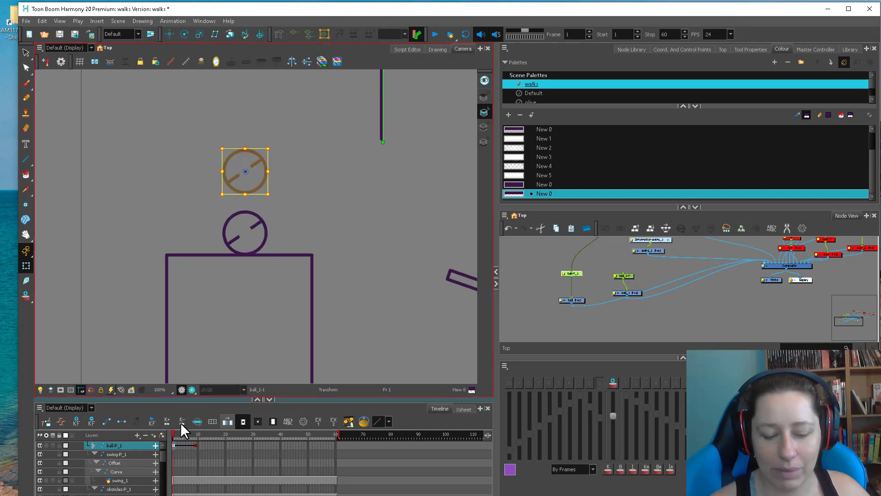
pyautogui.click(196, 433)
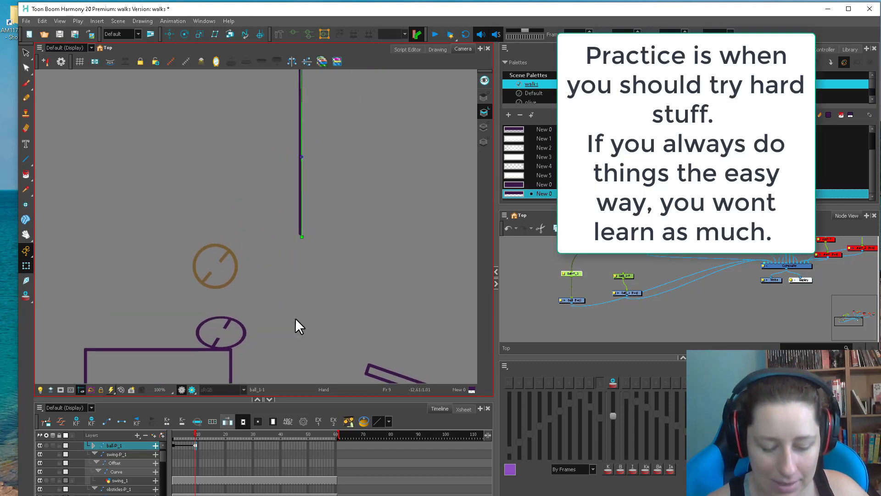
# On frame 10, select the copied ball's peg and flatten the ball a little more about its contact point with the box
pyautogui.click(625, 274)
pyautogui.click(220, 257)
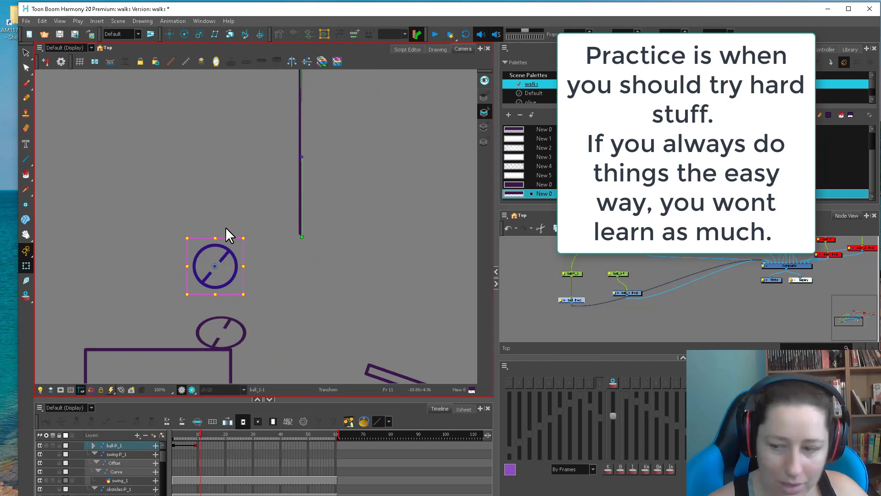
pyautogui.click(623, 274)
pyautogui.press(',')
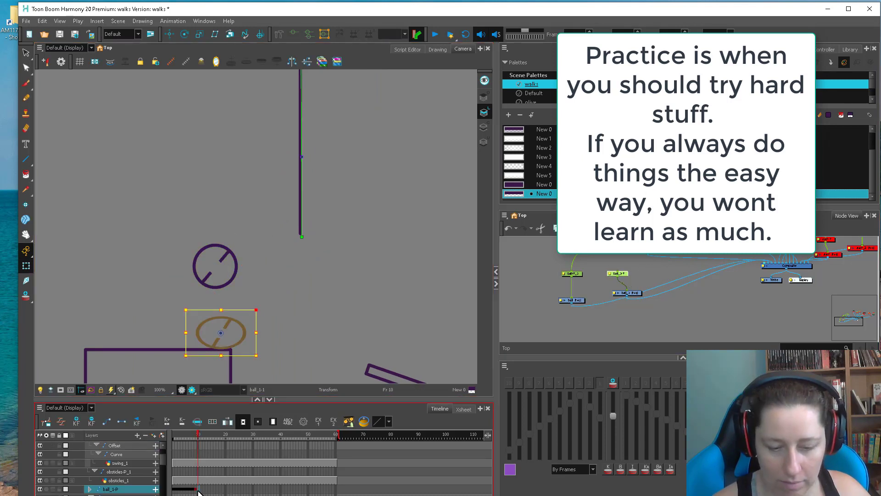
pyautogui.moveTo(255, 310)
pyautogui.mouseDown()
pyautogui.moveTo(222, 347)
pyautogui.moveTo(259, 313)
pyautogui.mouseUp()
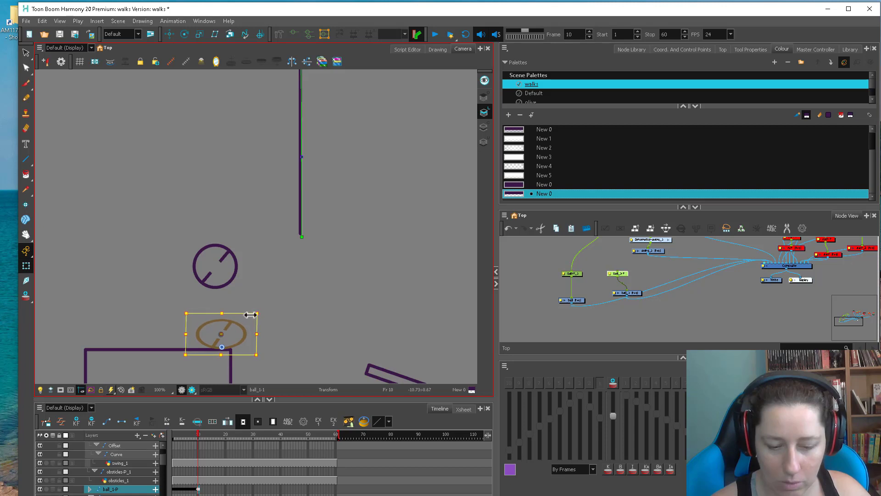
# With onion skin on, launch the copied ball stretched and tilted off the box on frame 11, placing it near the swing's tip on frame 12
pyautogui.press('.')
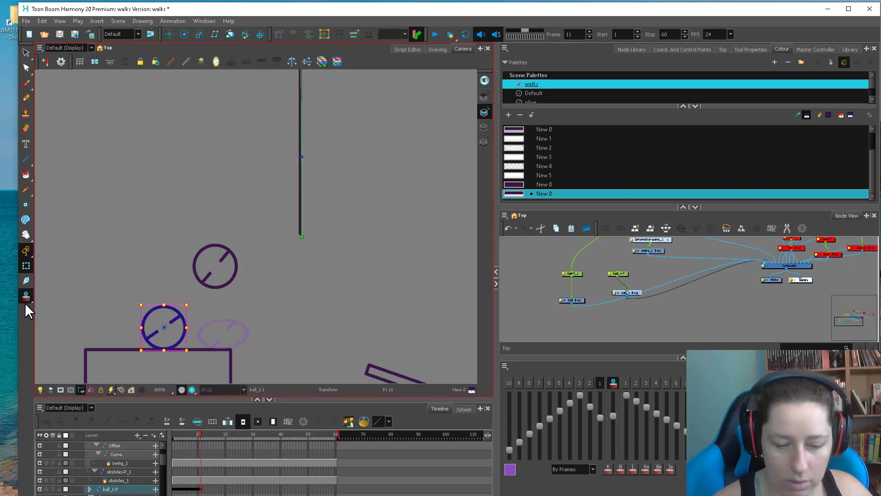
pyautogui.moveTo(173, 325); pyautogui.dragTo(260, 285)
pyautogui.press('.')
pyautogui.click(290, 245)
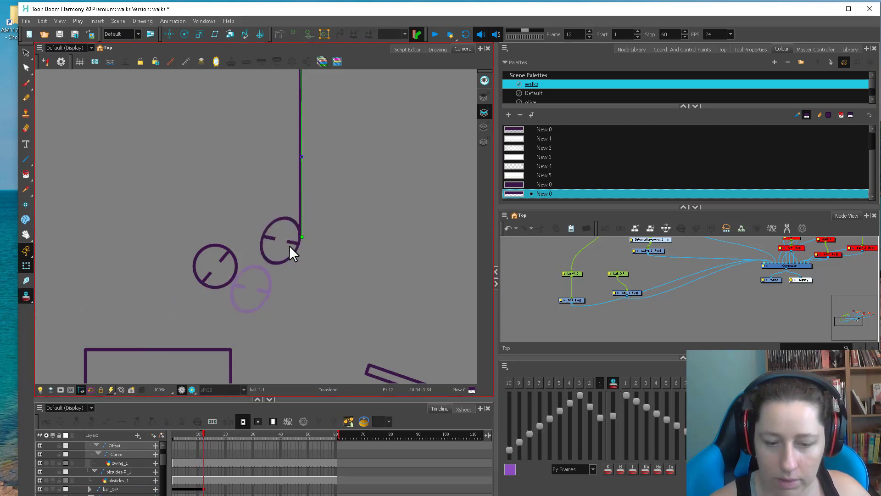
pyautogui.click(290, 247)
pyautogui.moveTo(285, 244); pyautogui.dragTo(277, 242)
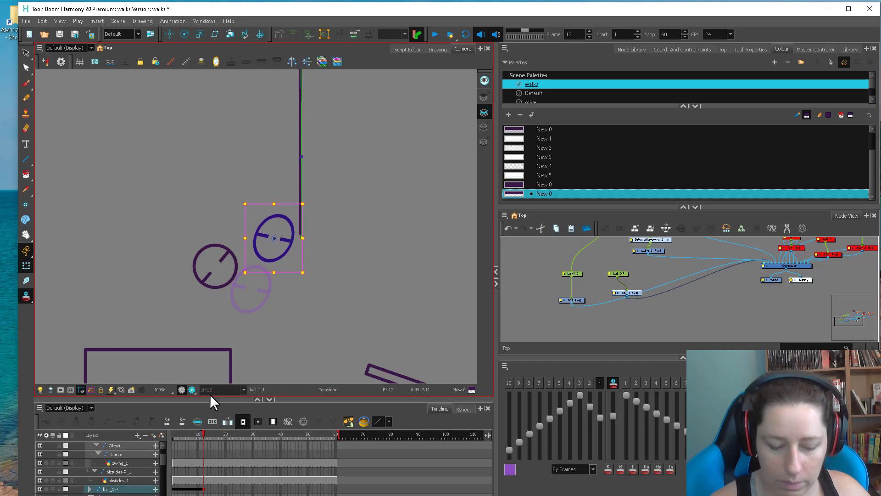
# Adjust the swing's Curve on frame 13 so its lower tip meets the copied ball, and advance to frame 14
pyautogui.click(206, 433)
pyautogui.click(302, 157)
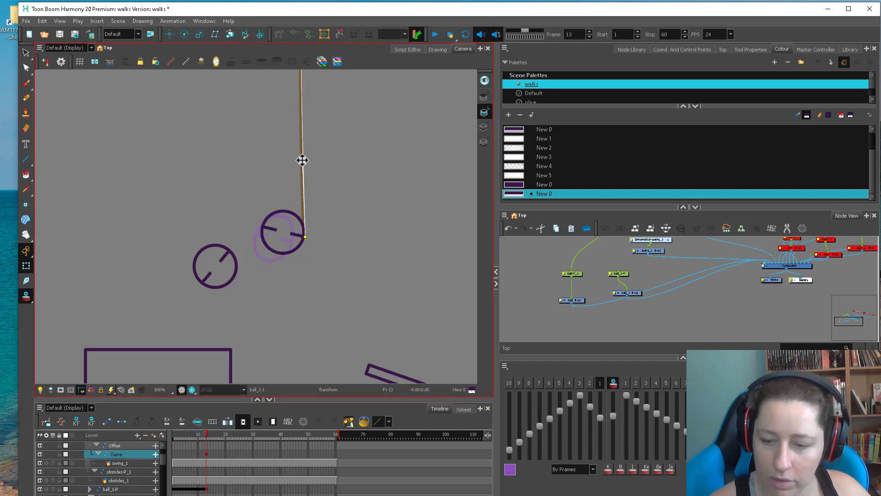
pyautogui.press('2')
pyautogui.press('2')
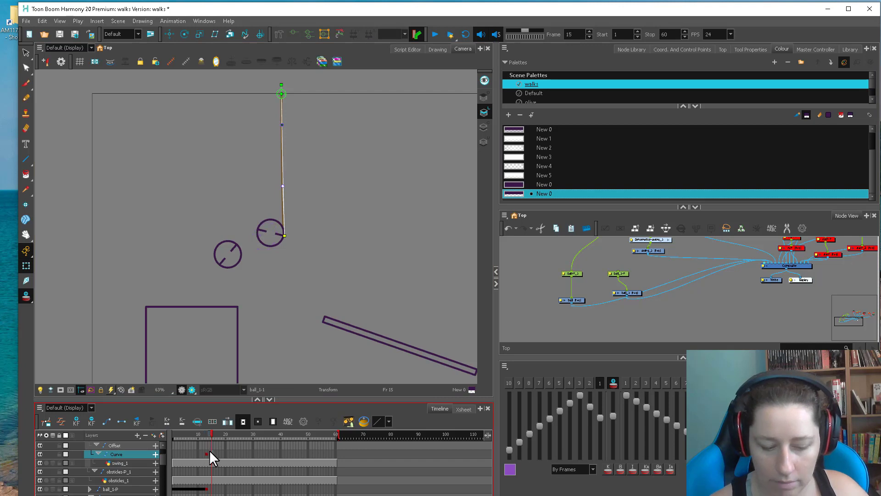
pyautogui.click(207, 452)
pyautogui.press('1')
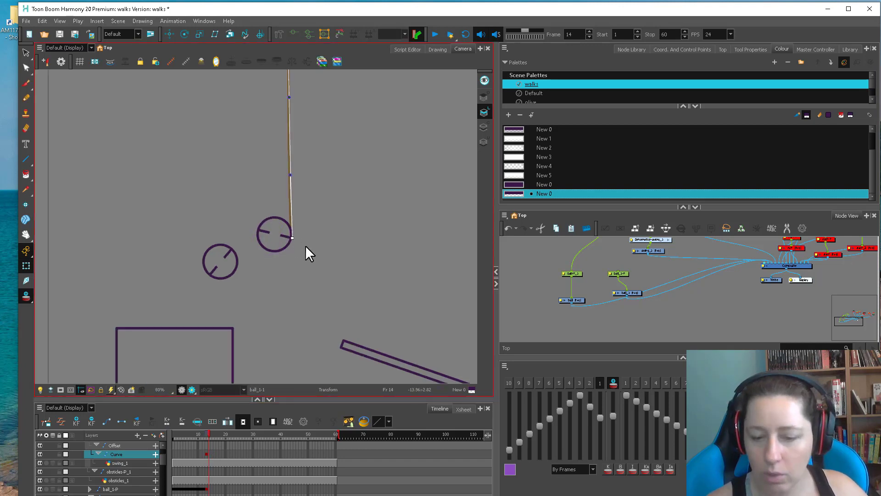
# Duplicate the copied ball's peg and drawing nodes with Paste Special, keeping the option to always create drawing files
pyautogui.click(626, 291)
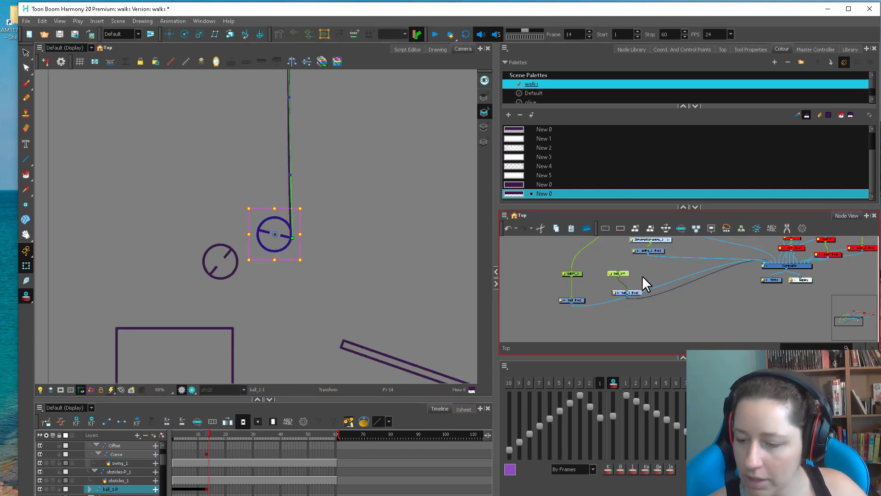
pyautogui.click(643, 275)
pyautogui.hotkey('ctrl', 'b')
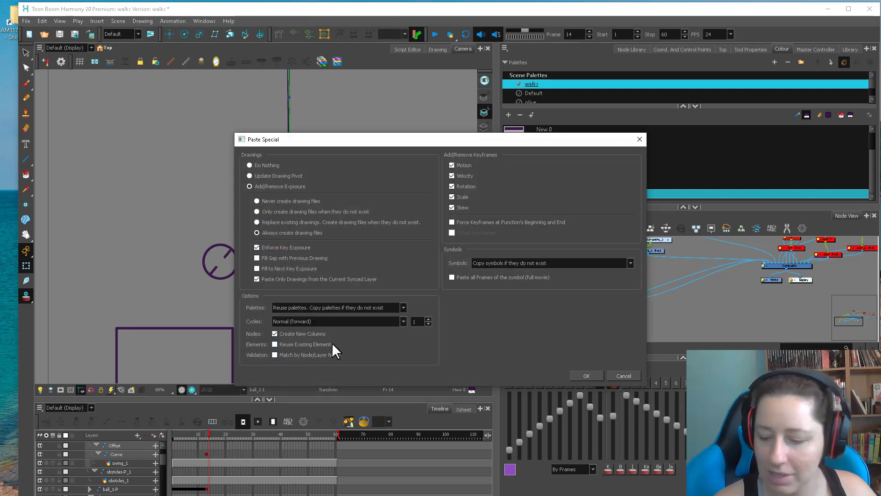
pyautogui.press('Return')
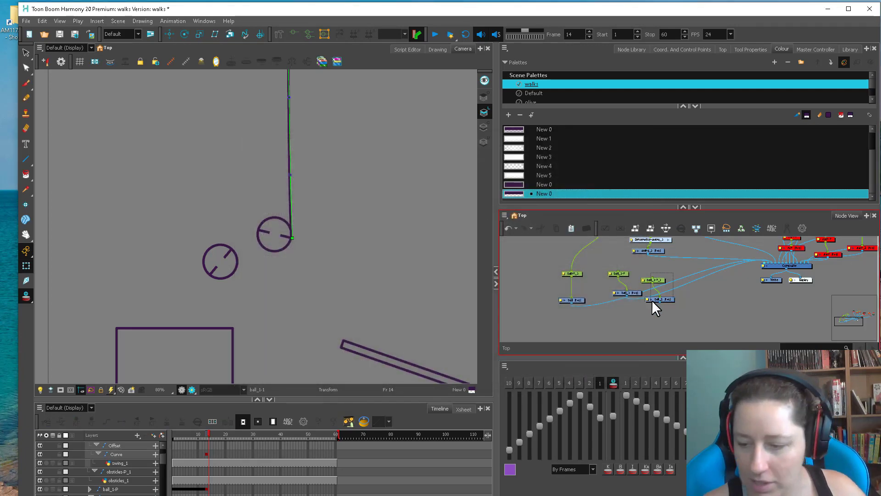
pyautogui.moveTo(700, 251); pyautogui.dragTo(621, 294)
# Open the swing's deformation group and gather its Multi-Port-In, Offset, Curve and Multi-Port-Out nodes together
pyautogui.click(623, 296)
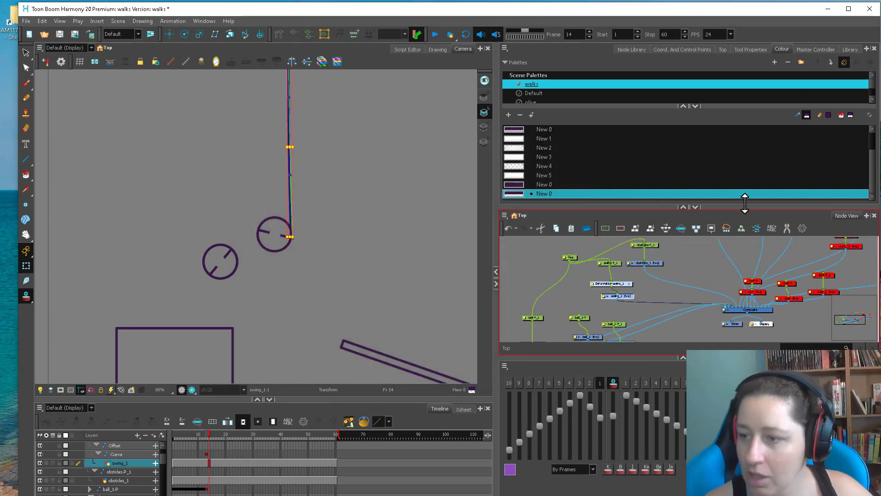
pyautogui.click(744, 196)
pyautogui.click(627, 283)
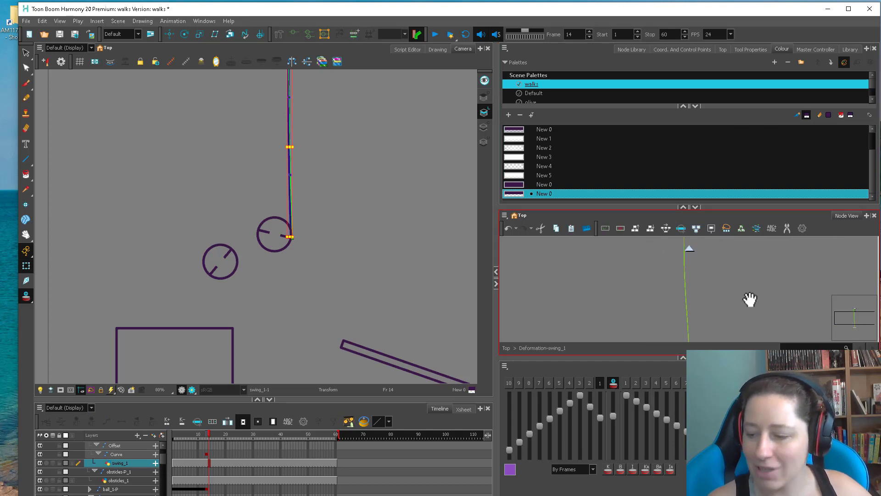
pyautogui.moveTo(667, 299); pyautogui.dragTo(651, 334)
pyautogui.moveTo(688, 312); pyautogui.dragTo(641, 243)
pyautogui.click(612, 296)
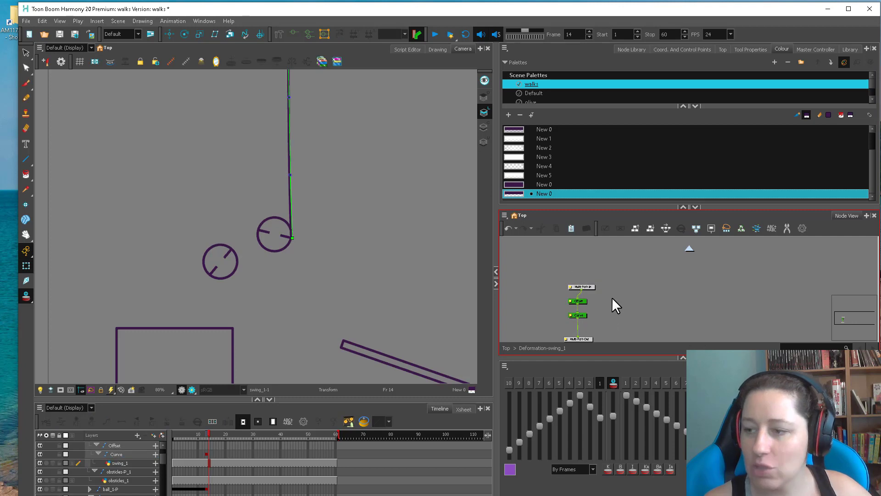
# Search the node library for "kin" and add a Kinematic Output node beside the Curve in the swing's deformation group
pyautogui.click(850, 50)
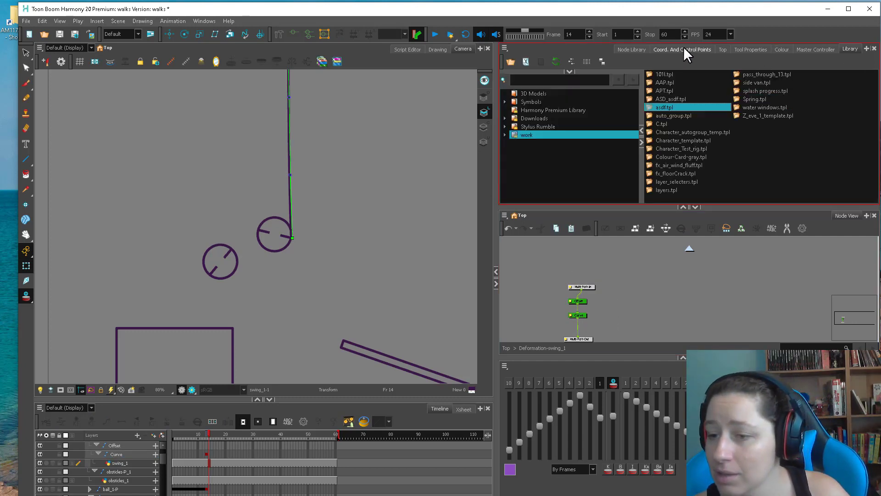
pyautogui.click(634, 49)
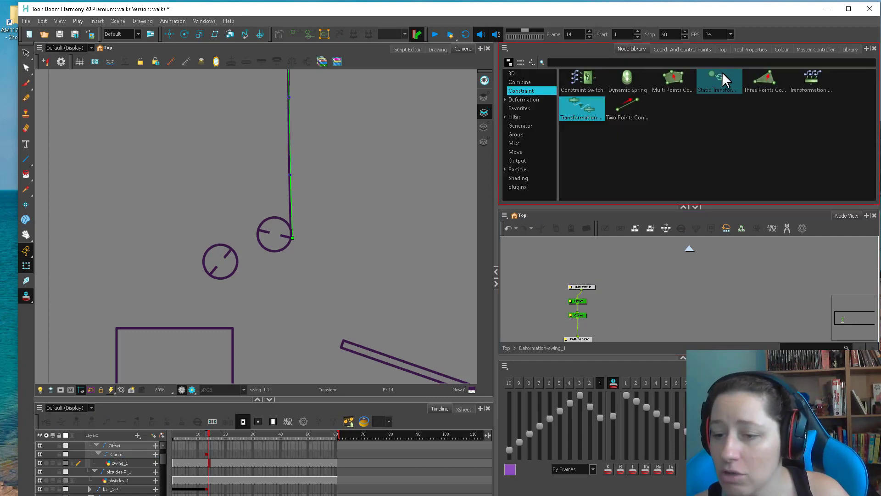
pyautogui.click(528, 99)
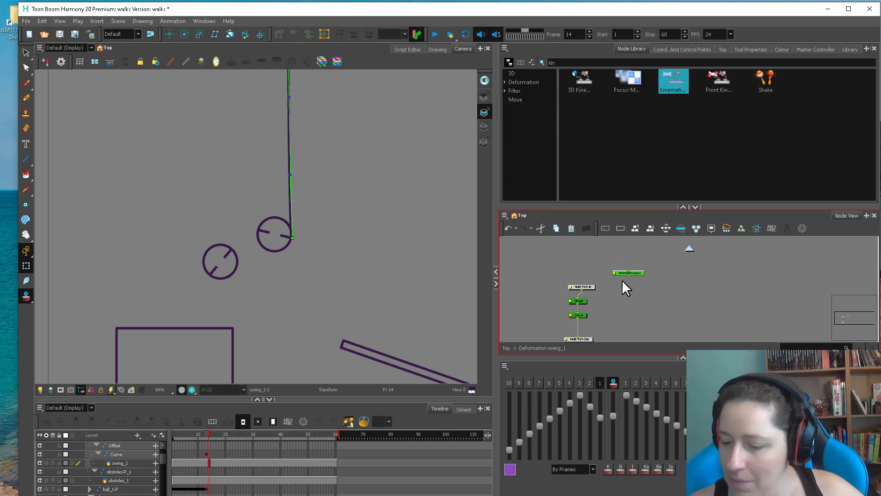
pyautogui.moveTo(594, 298); pyautogui.dragTo(628, 249)
pyautogui.scroll(7, 646, 259)
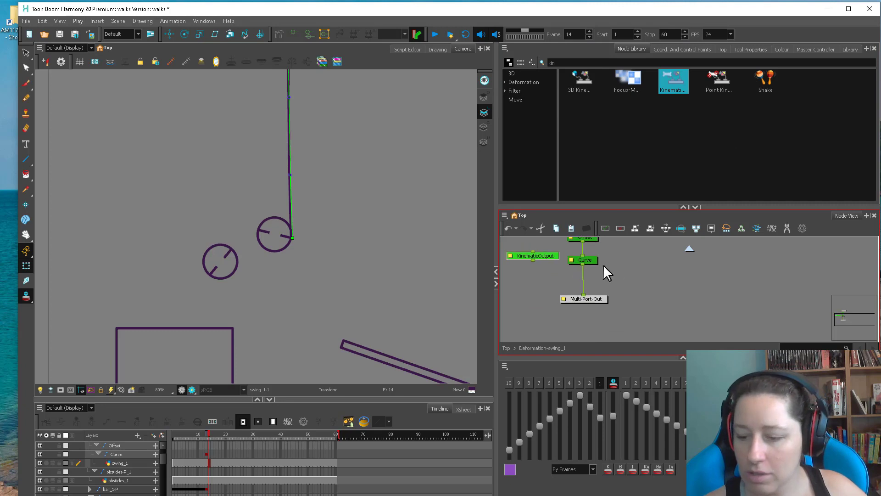
# Connect the Curve to the Kinematic Output and the Kinematic Output to a second Multi-Port-Out port in the swing's deformation group
pyautogui.scroll(-1, 615, 282)
pyautogui.moveTo(591, 274); pyautogui.dragTo(592, 304)
pyautogui.click(529, 285)
pyautogui.press('Escape')
pyautogui.click(559, 298)
pyautogui.click(613, 269)
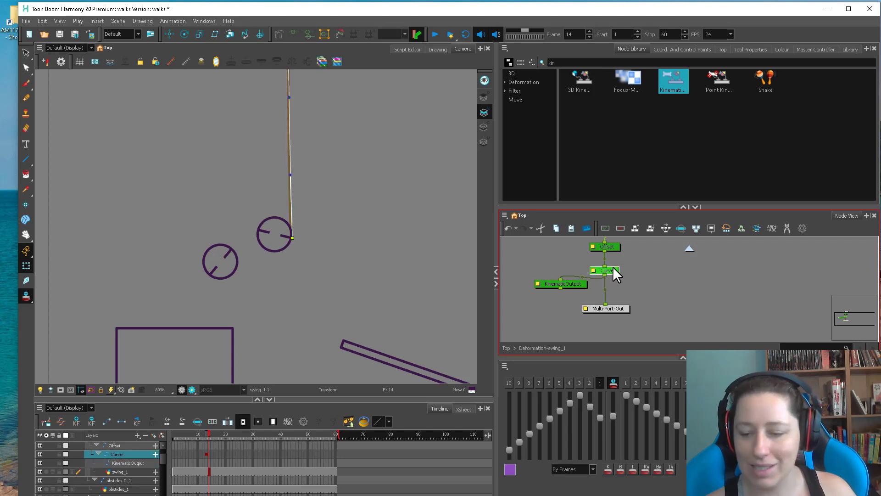
pyautogui.click(605, 318)
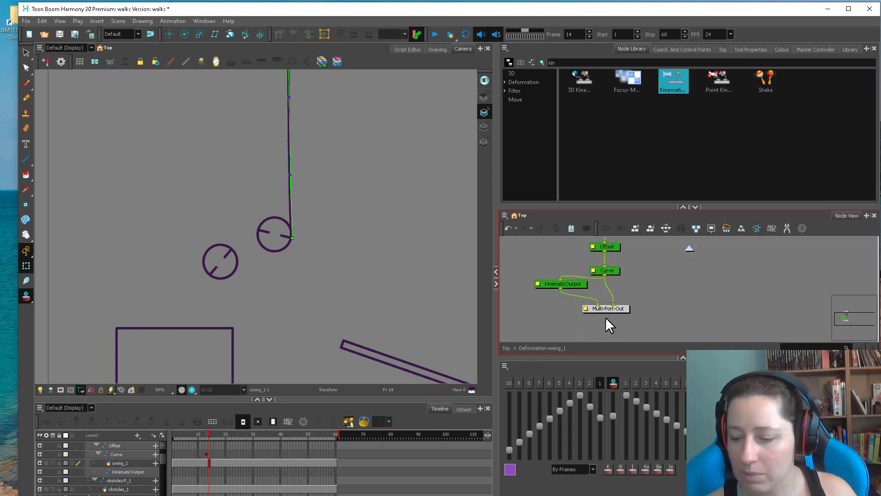
# Return to the top-level network and connect the swing deformation group's kinematic output to the duplicated ball's peg
pyautogui.click(507, 349)
pyautogui.moveTo(713, 292); pyautogui.dragTo(615, 261)
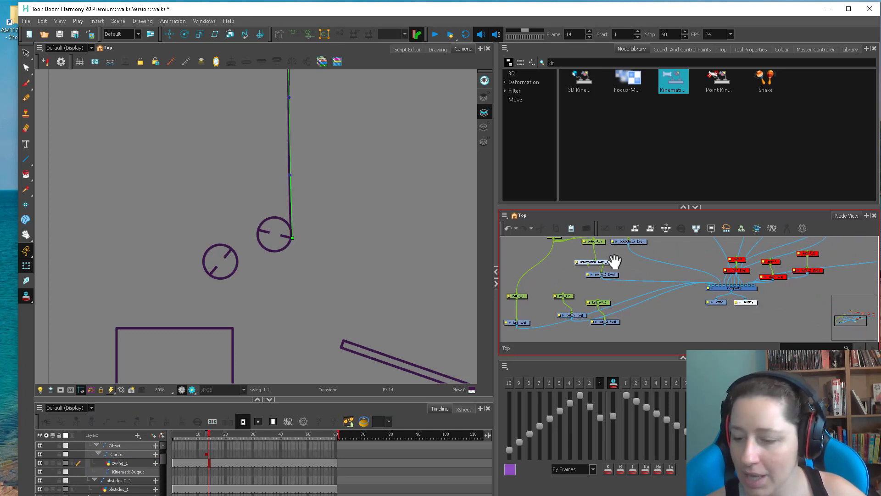
pyautogui.click(607, 304)
pyautogui.moveTo(604, 326)
pyautogui.mouseDown()
pyautogui.moveTo(648, 332)
pyautogui.moveTo(707, 288)
pyautogui.mouseUp()
pyautogui.moveTo(609, 282); pyautogui.dragTo(604, 308)
pyautogui.moveTo(636, 268); pyautogui.dragTo(652, 277)
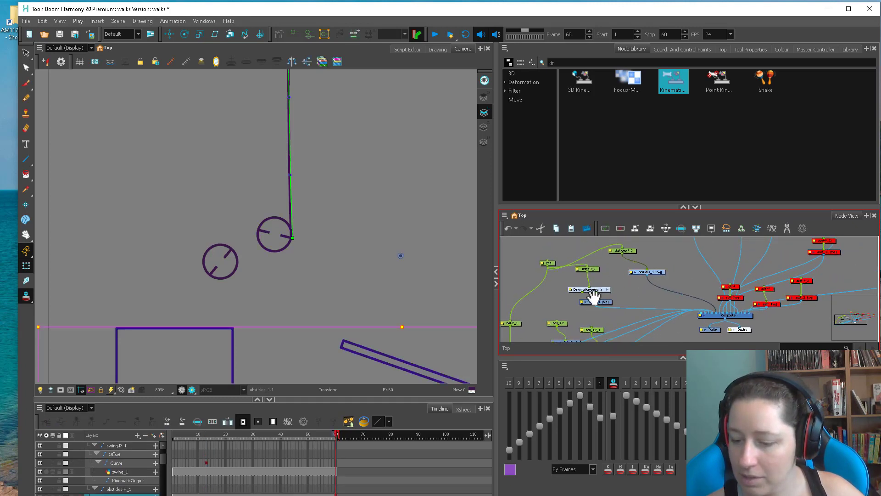
pyautogui.moveTo(594, 296); pyautogui.dragTo(594, 261)
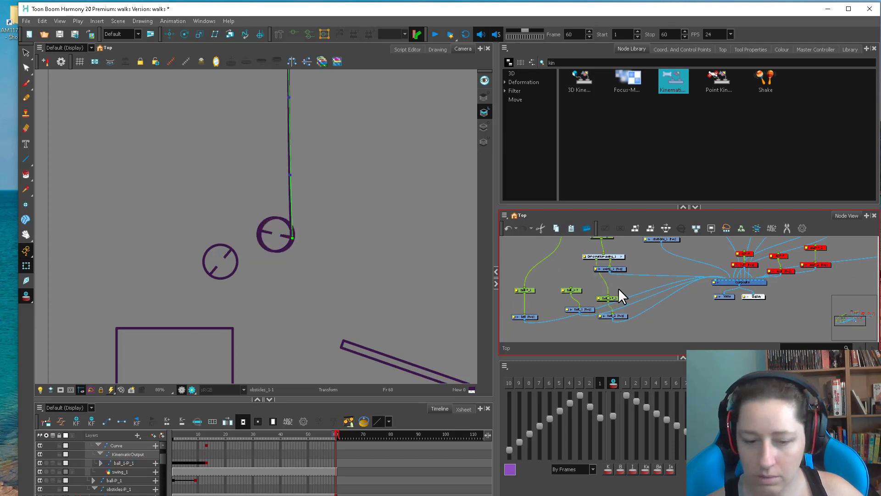
pyautogui.moveTo(291, 232); pyautogui.dragTo(198, 219)
pyautogui.hotkey('ctrl', 'z')
# Clear the ball_1 drawing's exposure from frame 14 to frame 60
pyautogui.moveTo(591, 308); pyautogui.dragTo(585, 309)
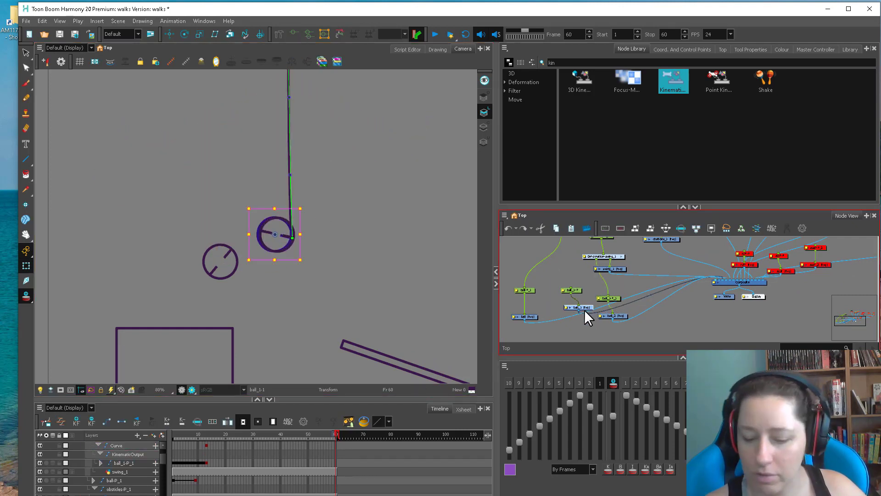
pyautogui.press('o')
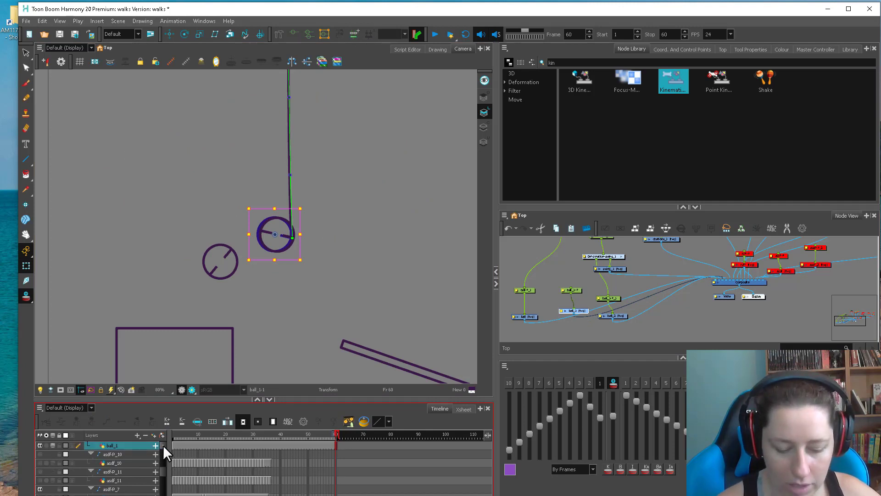
pyautogui.scroll(2, 163, 445)
pyautogui.keyDown('shift'); pyautogui.click(336, 464); pyautogui.keyUp('shift')
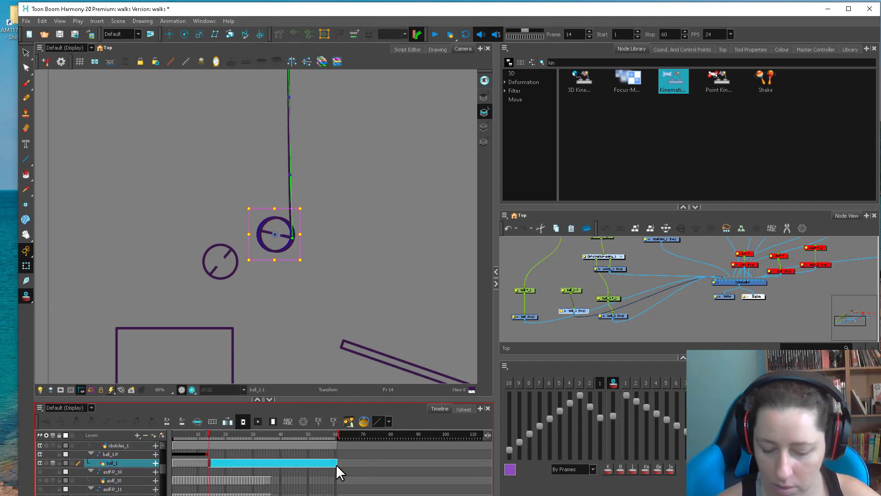
pyautogui.press('Delete')
# Clear the duplicated ball's peg keyframes and drawing exposure from frame 1 to frame 13
pyautogui.moveTo(622, 317); pyautogui.dragTo(620, 314)
pyautogui.click(616, 299)
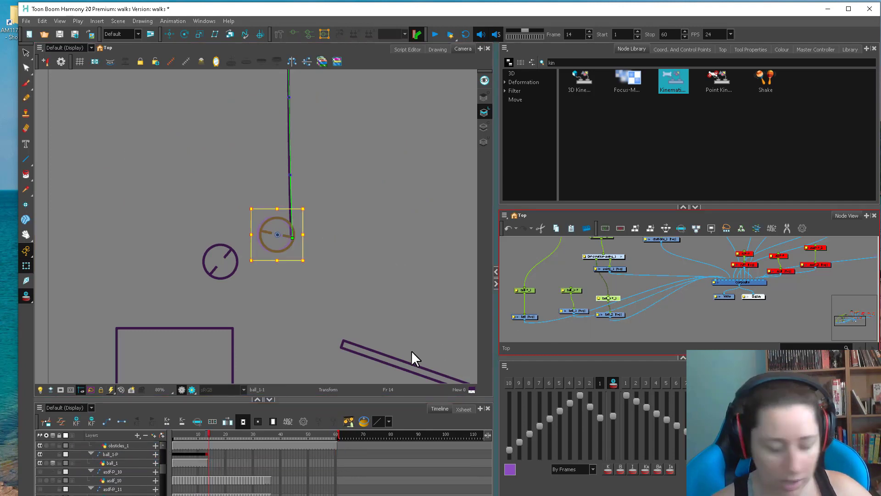
pyautogui.press('o')
pyautogui.click(206, 446)
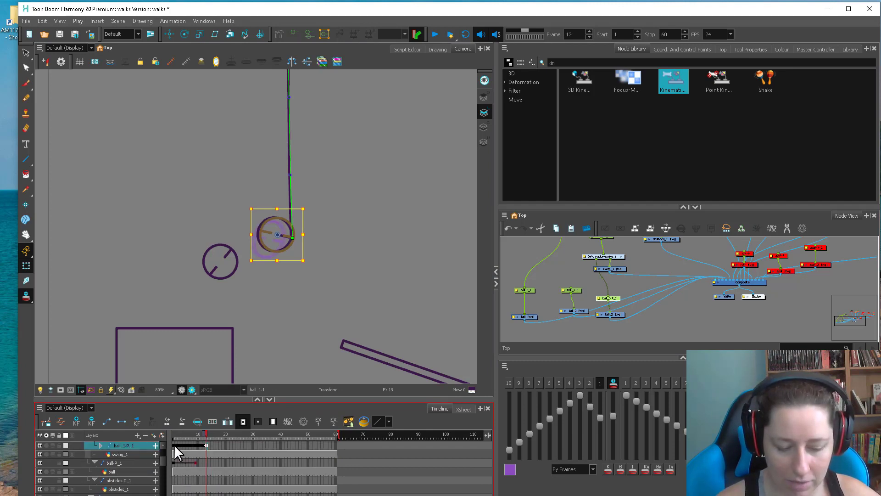
pyautogui.keyDown('shift'); pyautogui.click(174, 445); pyautogui.keyUp('shift')
pyautogui.press('Delete')
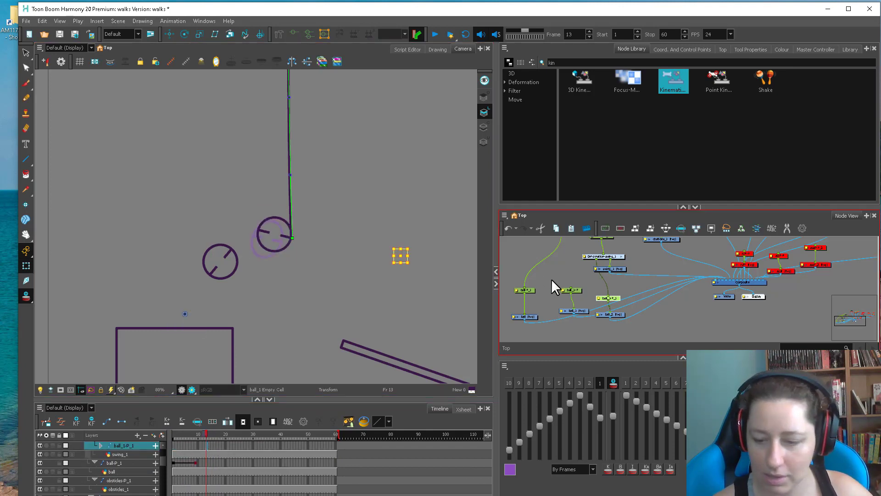
# Use the Rotate tool to place the duplicated ball peg's pivot at the rope's lower tip
pyautogui.moveTo(183, 434); pyautogui.dragTo(207, 430)
pyautogui.click(286, 237)
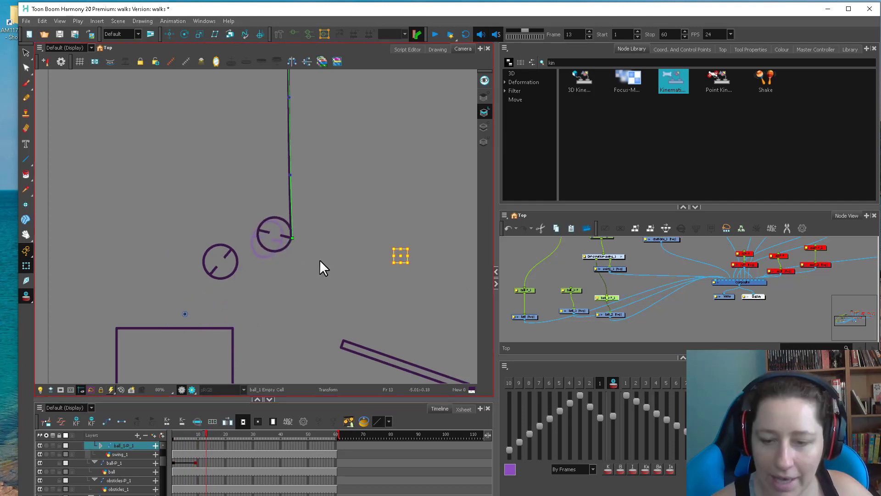
pyautogui.click(184, 34)
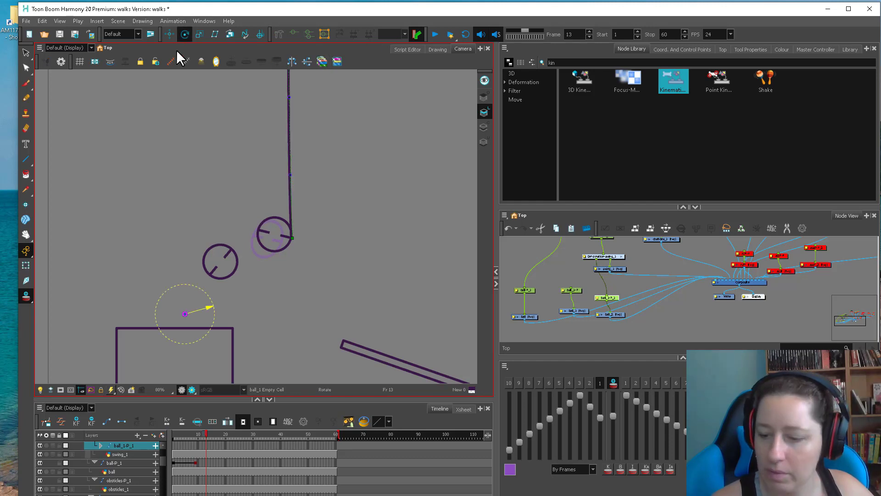
pyautogui.moveTo(618, 315); pyautogui.dragTo(616, 308)
pyautogui.click(276, 233)
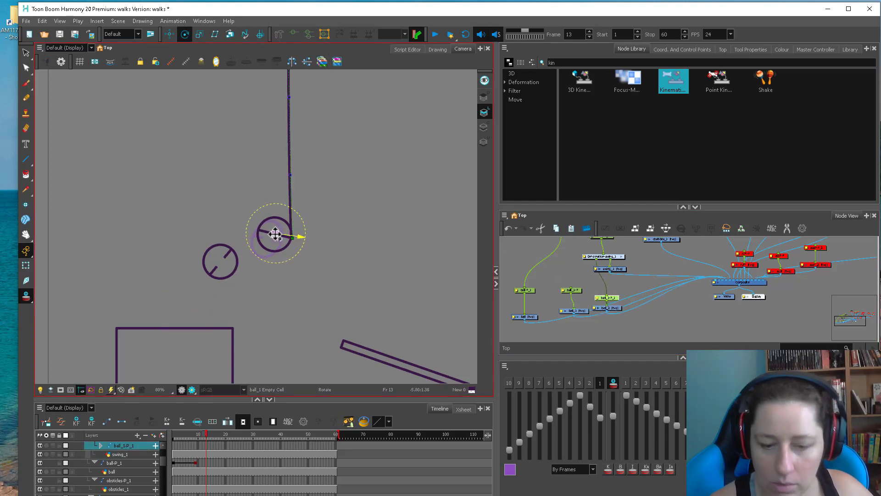
pyautogui.scroll(2, 282, 236)
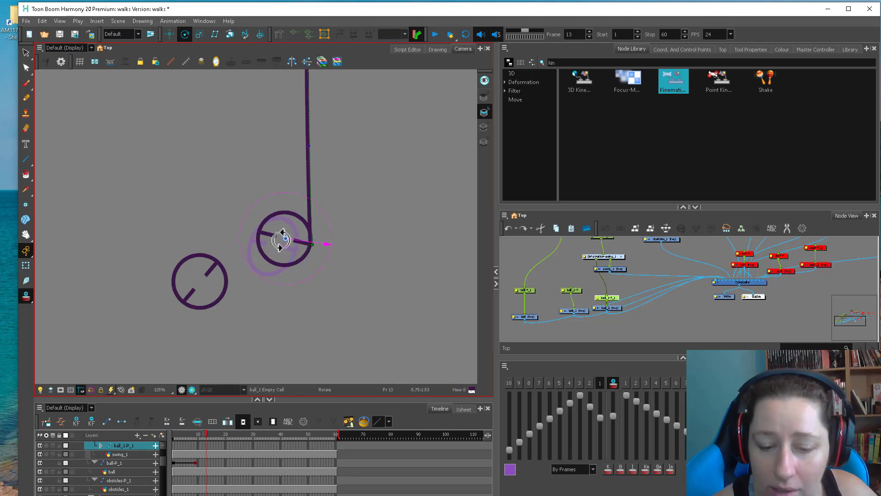
pyautogui.moveTo(284, 238); pyautogui.dragTo(312, 245)
pyautogui.scroll(5, 313, 246)
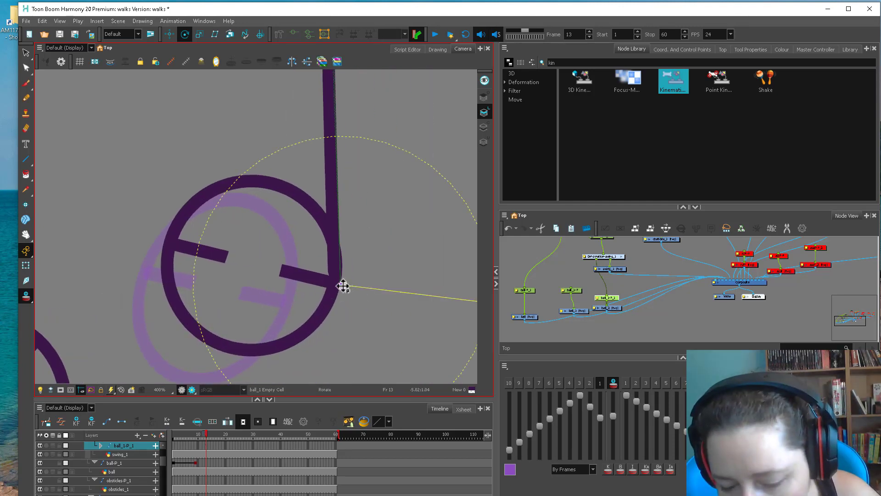
pyautogui.scroll(-3, 330, 284)
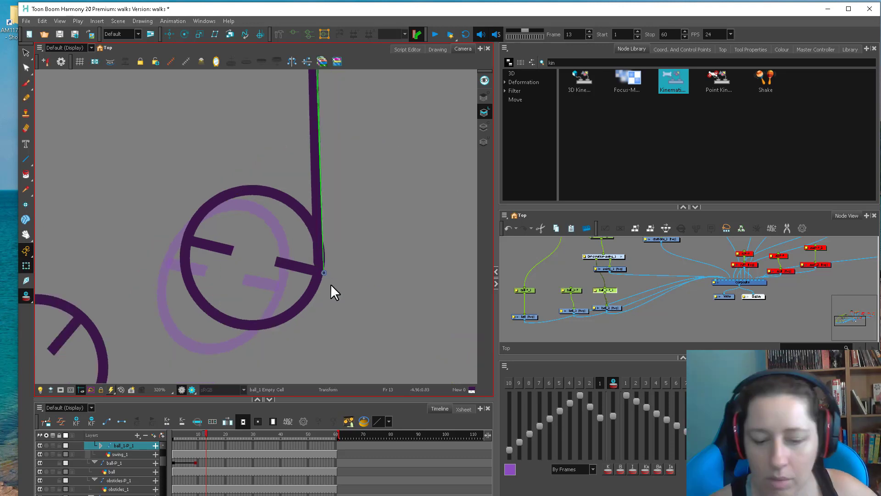
# Tidy the peg and drawing nodes of the two ball copies so each drawing sits directly below its peg
pyautogui.click(615, 288)
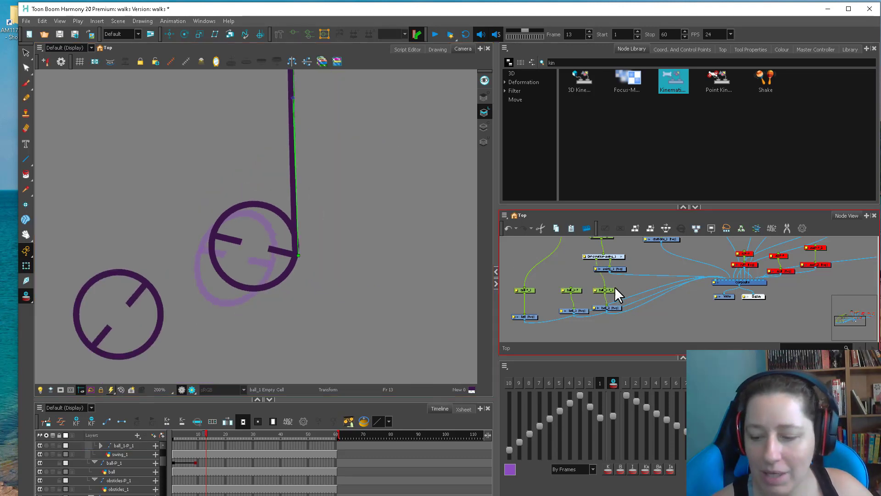
pyautogui.click(614, 288)
pyautogui.click(296, 264)
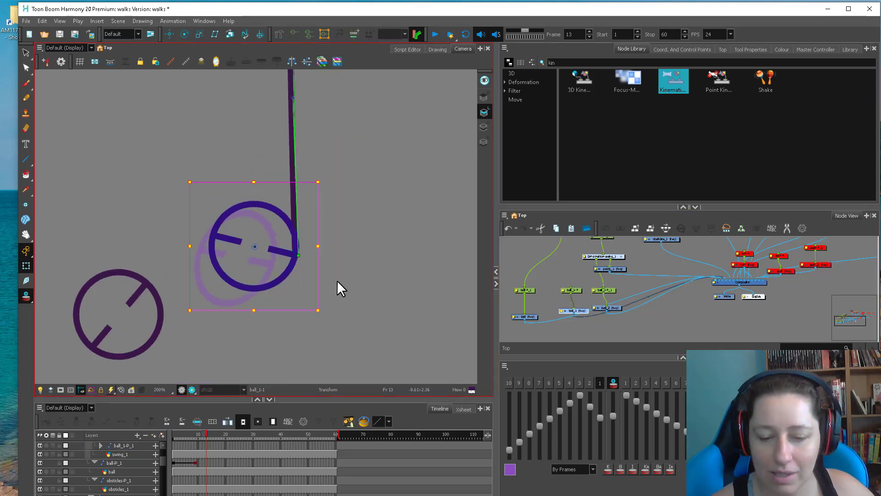
pyautogui.scroll(-3, 336, 284)
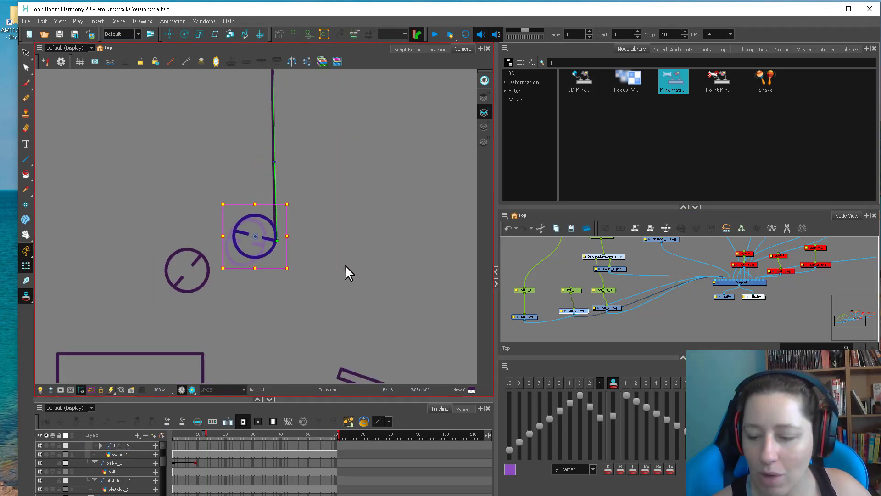
pyautogui.click(577, 290)
pyautogui.click(613, 291)
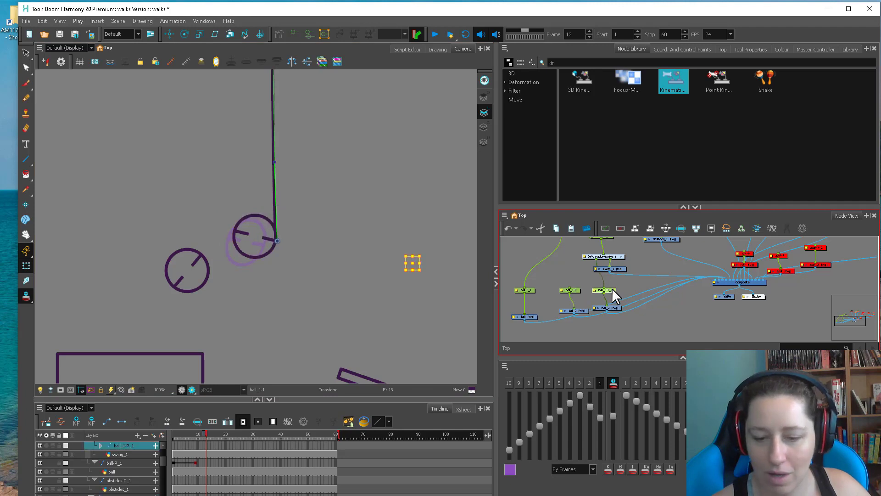
pyautogui.click(583, 310)
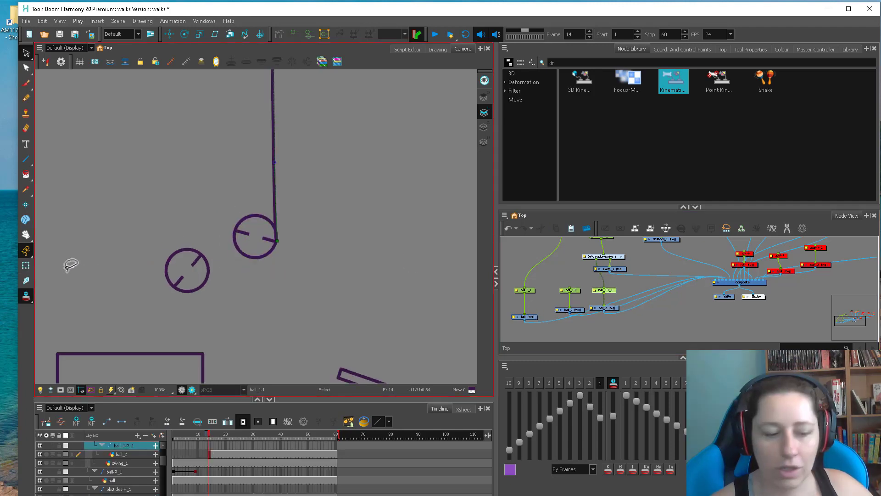
# Bend the swing's Curve on frame 14 so its tip and the attached ball shift slightly right, and advance to frame 15
pyautogui.click(25, 53)
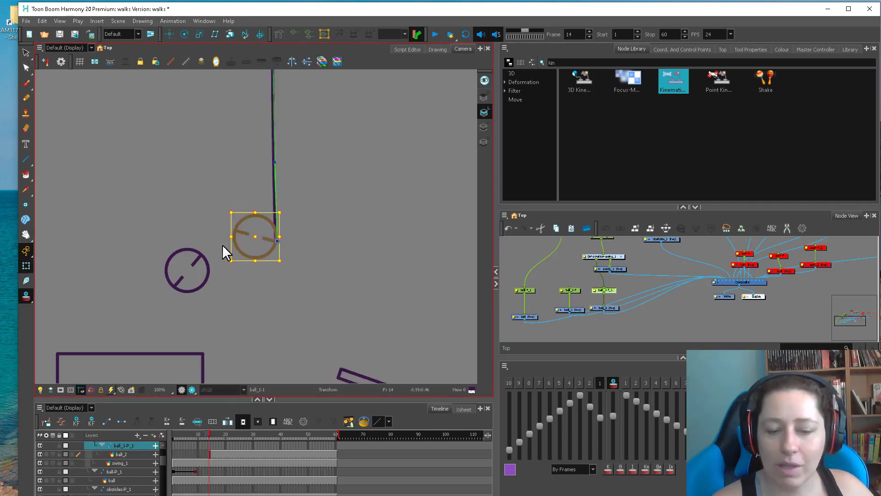
pyautogui.moveTo(281, 242); pyautogui.dragTo(300, 249)
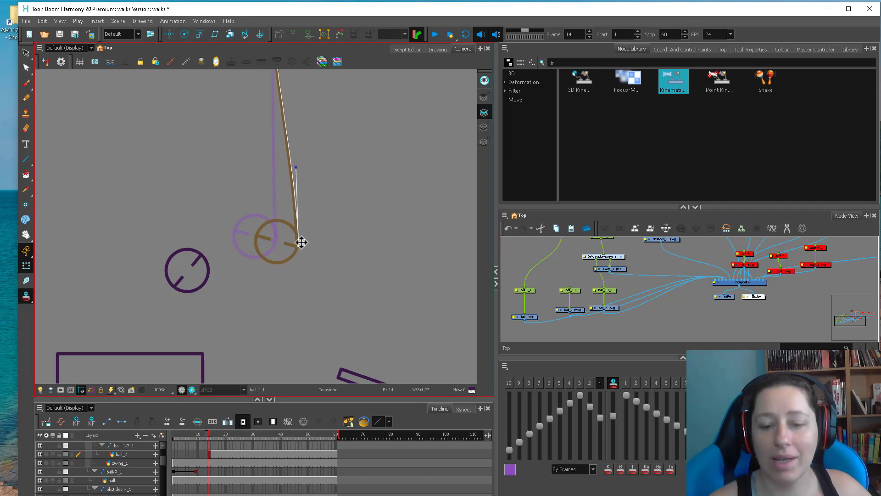
pyautogui.moveTo(295, 168); pyautogui.dragTo(286, 166)
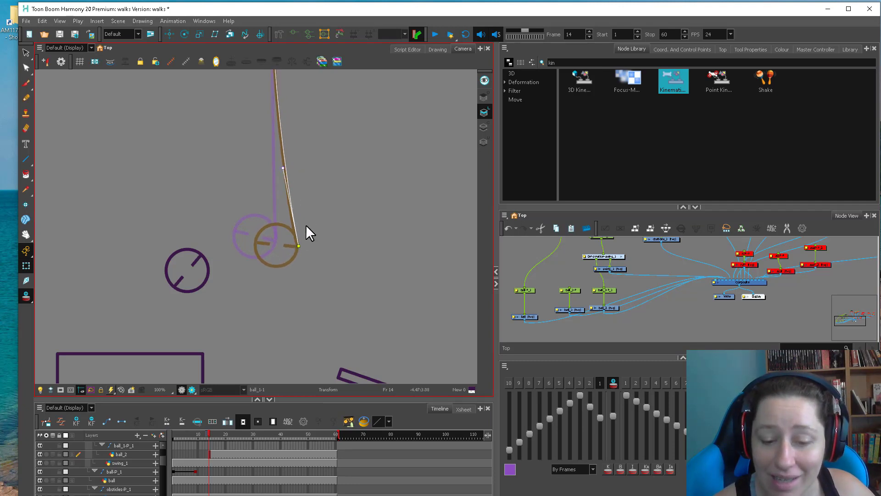
pyautogui.press('1')
pyautogui.click(212, 434)
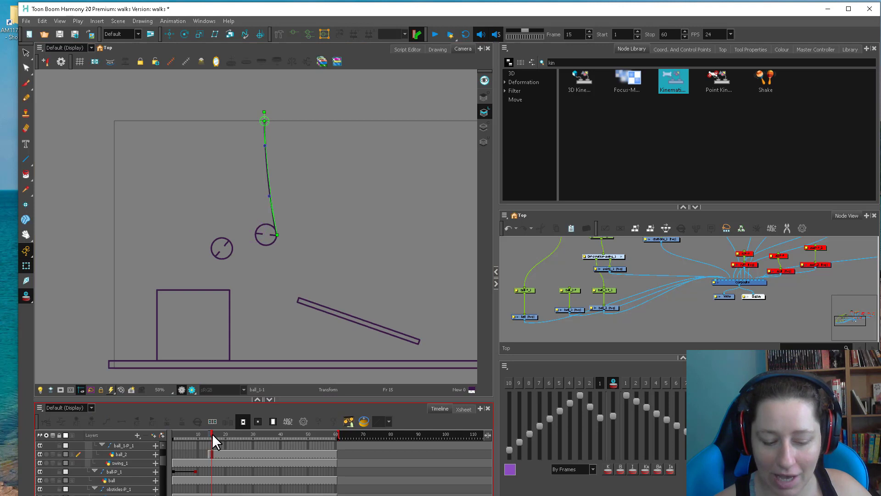
# Set keyframes on frames 13 and 14 for the swing's peg, Offset, Curve and attached ball peg, and expand the swing hierarchy
pyautogui.click(604, 290)
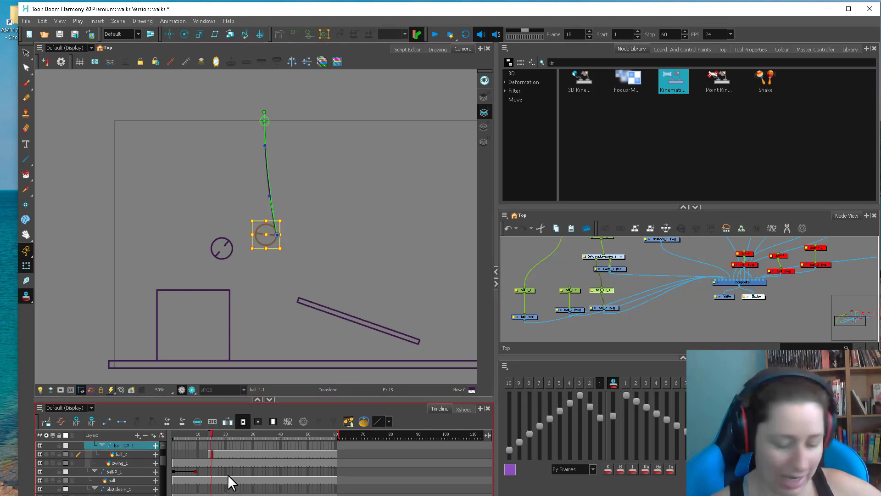
pyautogui.click(102, 446)
pyautogui.click(607, 238)
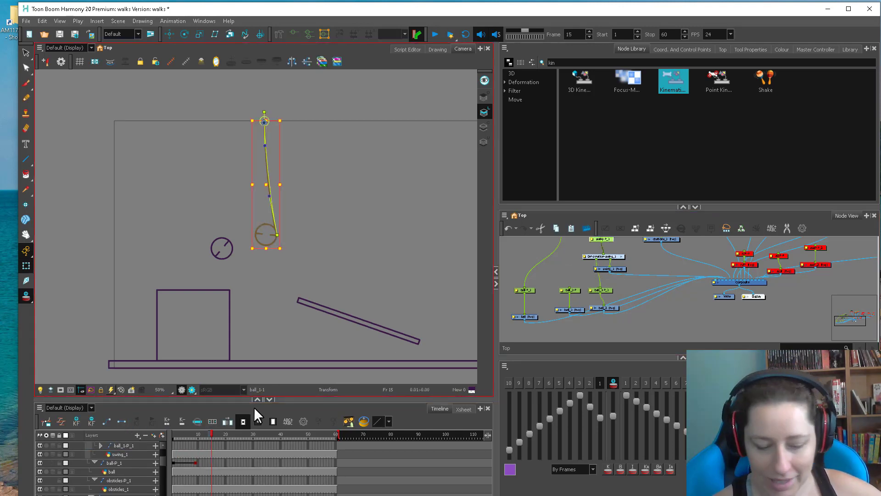
pyautogui.press('o')
pyautogui.click(207, 445)
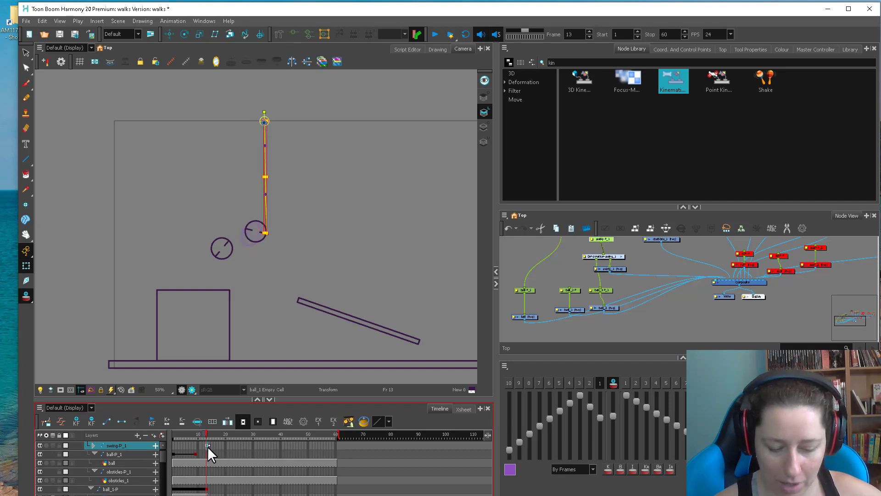
pyautogui.press('2')
pyautogui.press('2')
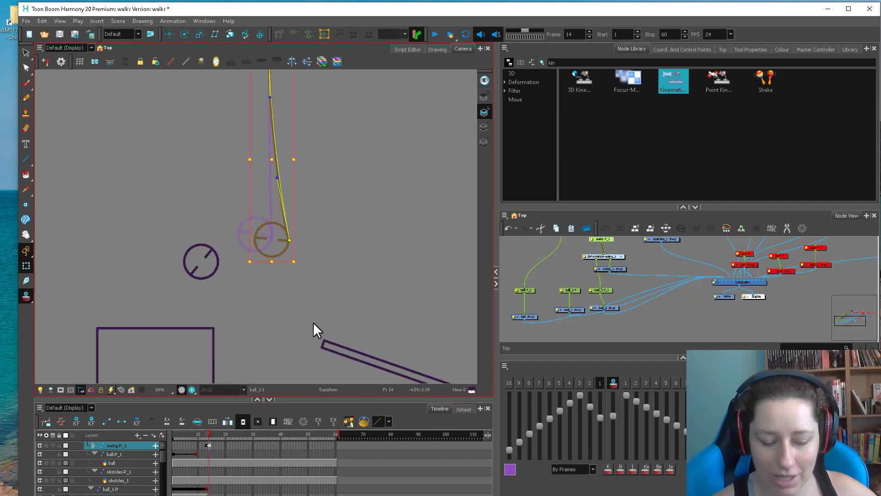
pyautogui.click(94, 445)
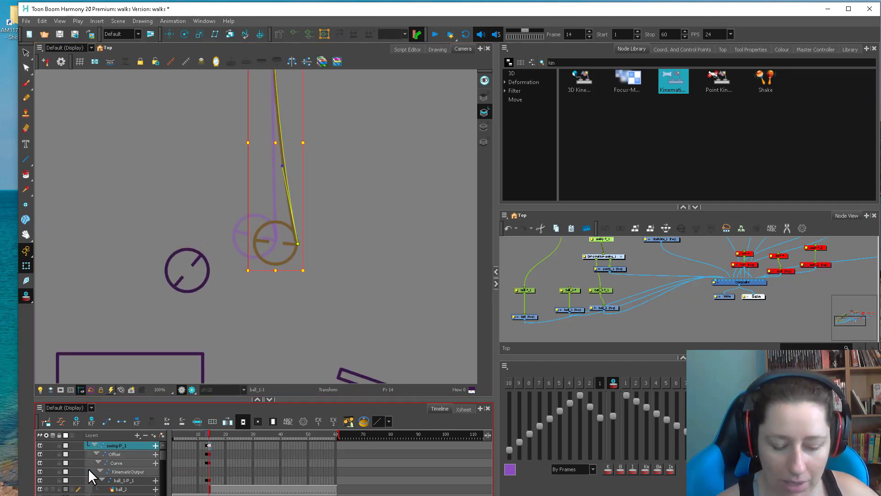
# Bend the swing's Curve on frame 18 so the rope and attached ball swing farther up to the right
pyautogui.click(213, 433)
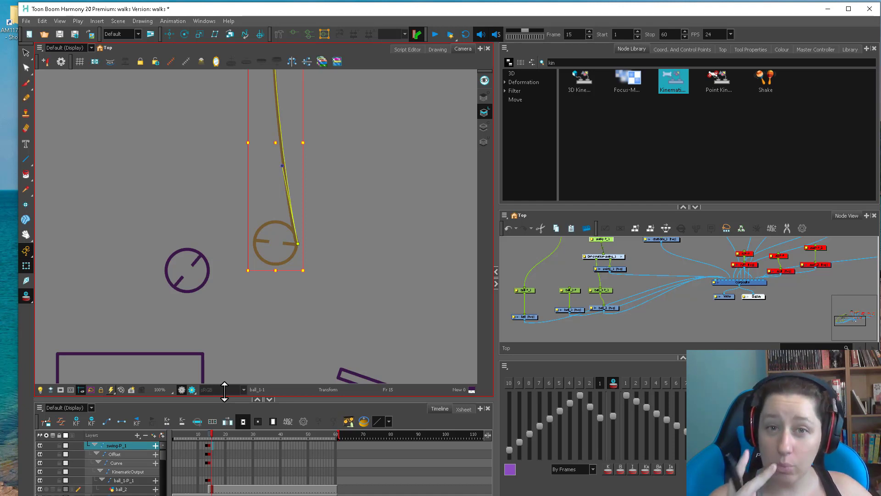
pyautogui.click(569, 289)
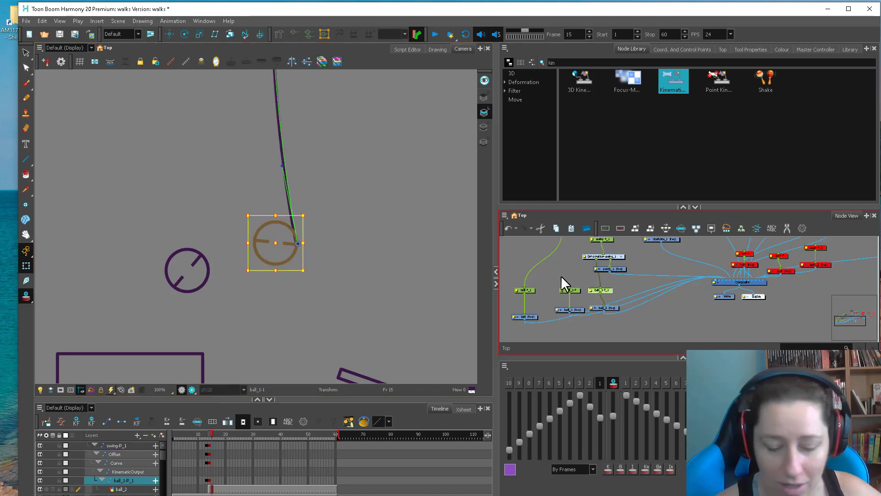
pyautogui.press(',')
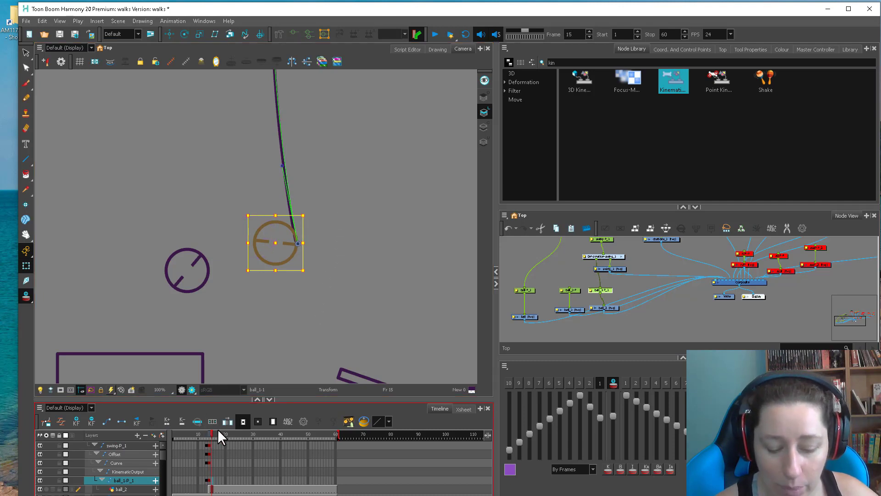
pyautogui.press('.')
pyautogui.moveTo(280, 247); pyautogui.dragTo(346, 233)
pyautogui.click(508, 228)
pyautogui.scroll(-3, 353, 206)
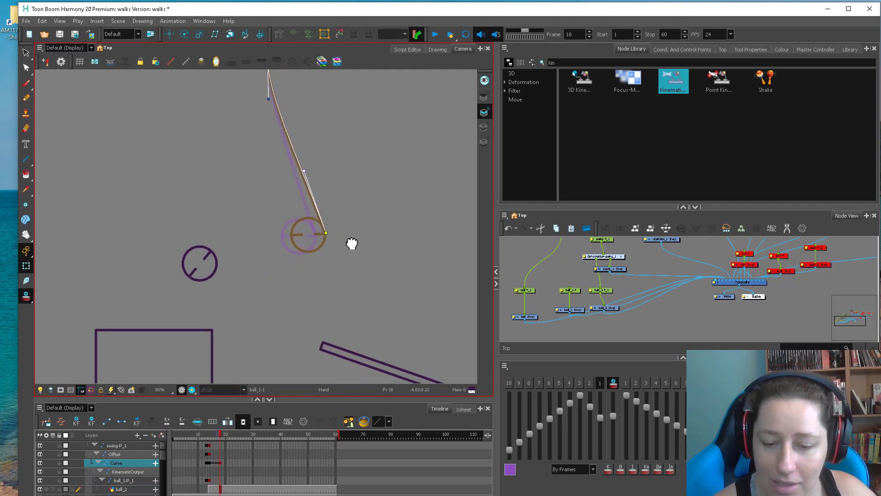
# On frame 18, move and rotate the attached ball's peg so the ball hangs just beneath the rope's tip
pyautogui.click(325, 241)
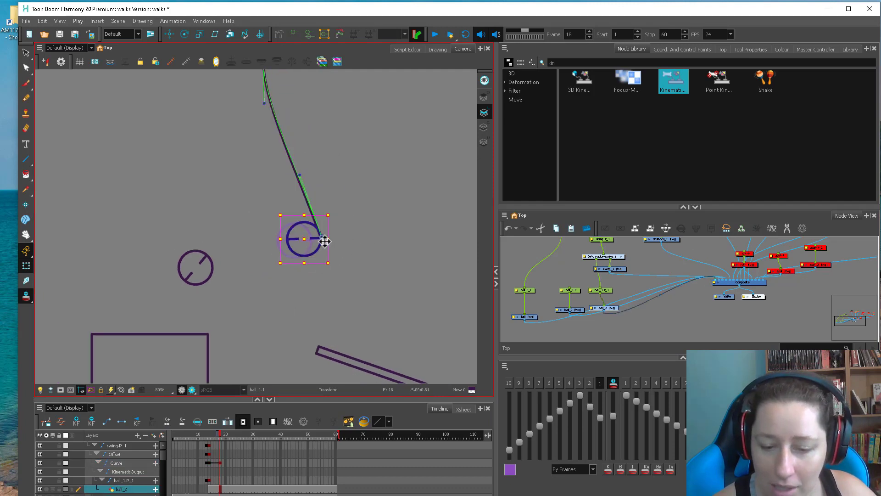
pyautogui.click(605, 290)
pyautogui.moveTo(331, 266); pyautogui.dragTo(362, 225)
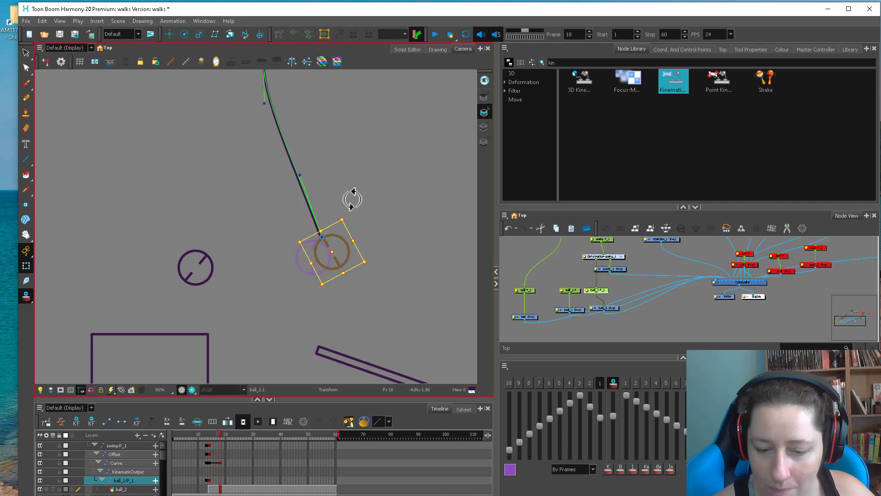
pyautogui.click(214, 433)
pyautogui.moveTo(214, 434)
pyautogui.mouseDown()
pyautogui.moveTo(225, 432)
pyautogui.moveTo(195, 439)
pyautogui.moveTo(225, 434)
pyautogui.mouseUp()
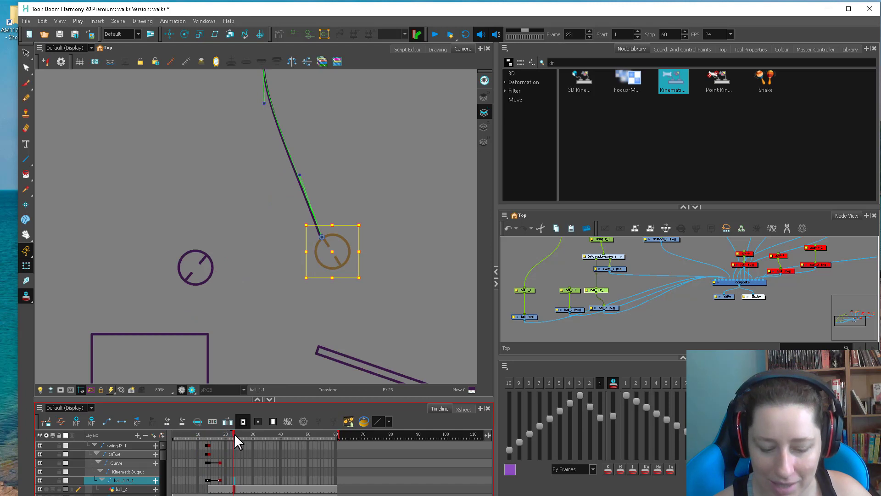
# On frame 19, shift the attached ball's peg slightly right and rotate it so the ball starts leaving the rope's tip
pyautogui.click(223, 434)
pyautogui.moveTo(364, 279); pyautogui.dragTo(351, 256)
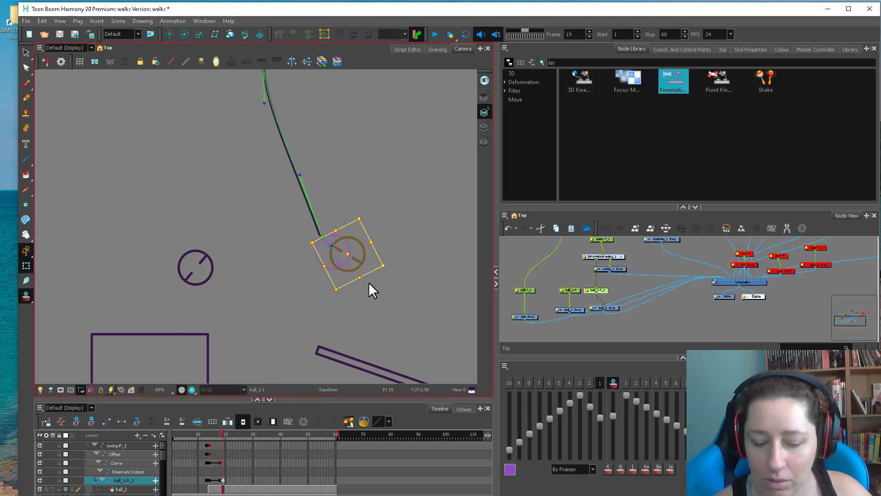
pyautogui.click(231, 433)
pyautogui.moveTo(241, 428); pyautogui.dragTo(223, 434)
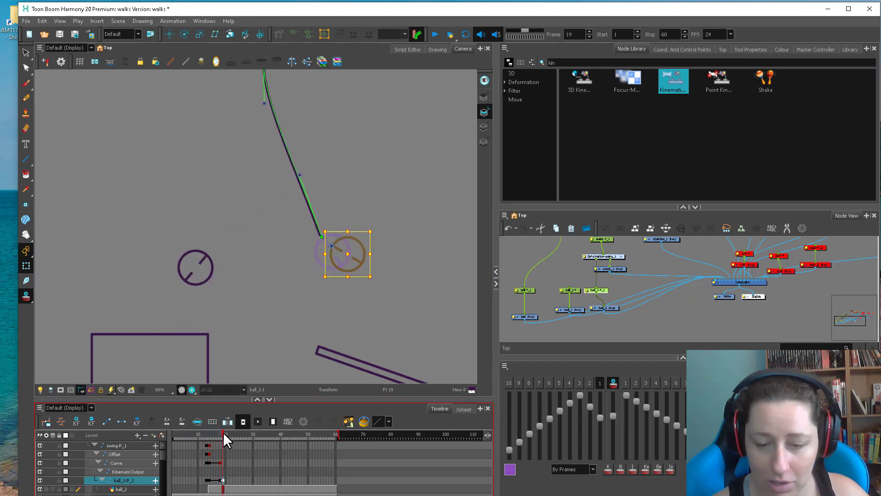
# Clear the swinging ball's ball_2 drawing exposure from frame 20 to the end of the scene
pyautogui.click(610, 307)
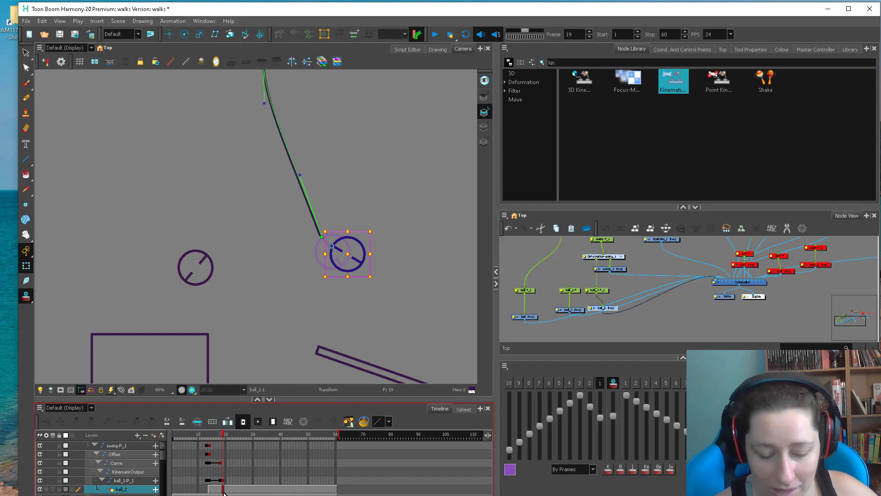
pyautogui.press('.')
pyautogui.keyDown('shift'); pyautogui.click(337, 490); pyautogui.keyUp('shift')
pyautogui.press('Delete')
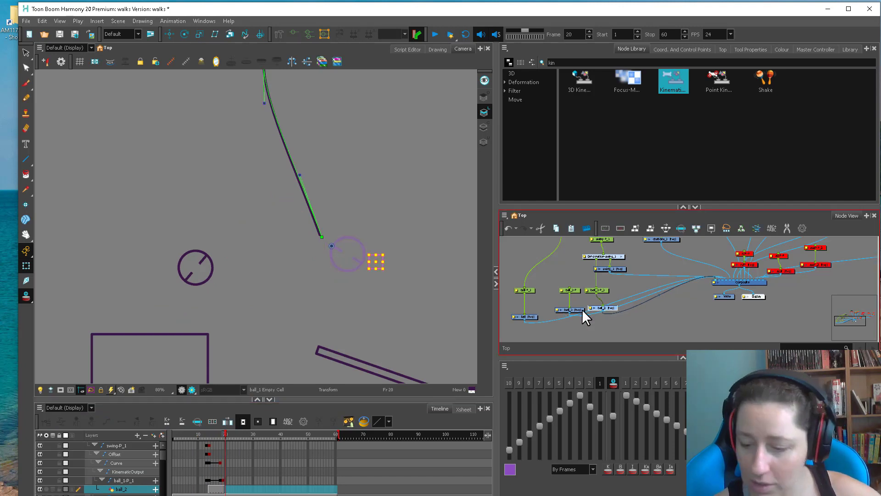
# Paste the ball drawing into the ball_1 layer on frame 20
pyautogui.moveTo(582, 310); pyautogui.dragTo(572, 307)
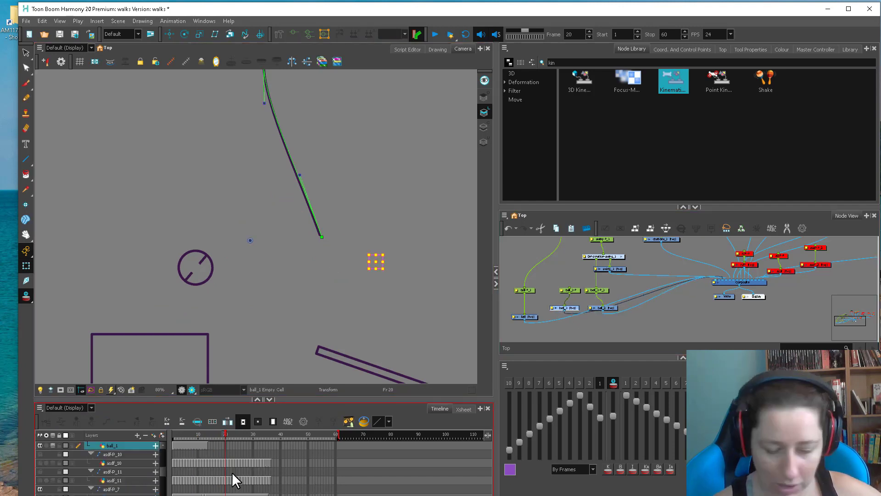
pyautogui.click(227, 446)
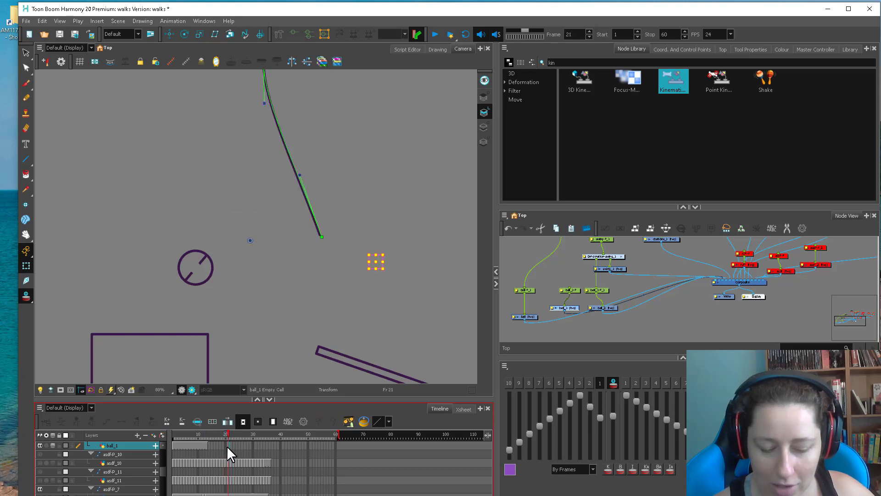
pyautogui.hotkey('ctrl', 'v')
pyautogui.hotkey('ctrl', 'z')
pyautogui.hotkey('ctrl', 'v')
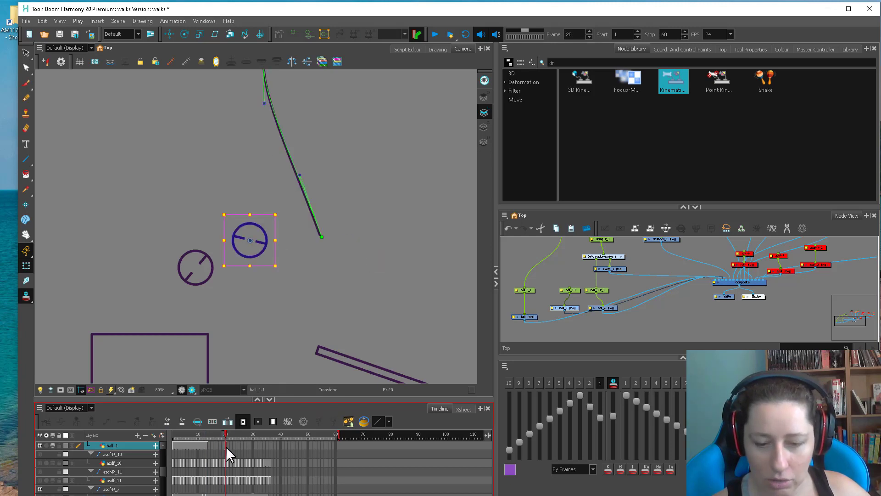
# Fill frames 14 to 19 of ball_1 with an empty drawing, and extend the ball drawing from frame 20 to frame 60
pyautogui.click(209, 445)
pyautogui.hotkey('alt', 'e')
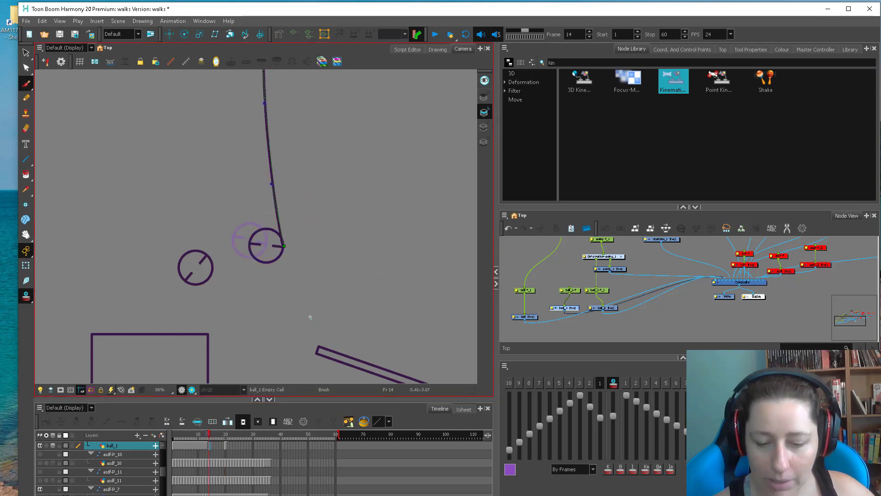
pyautogui.click(223, 446)
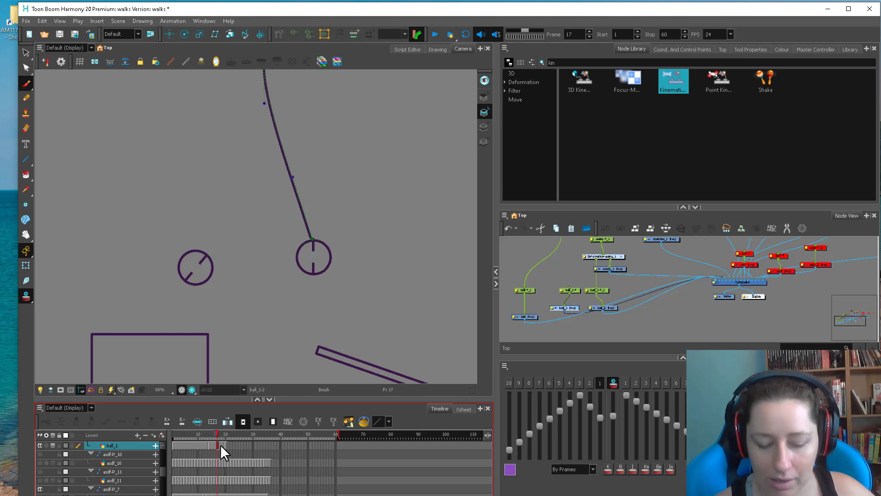
pyautogui.click(227, 434)
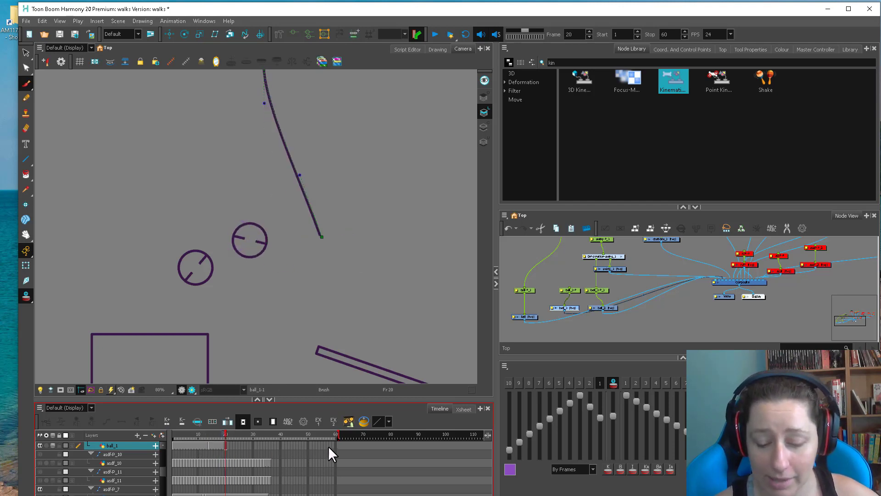
pyautogui.click(226, 434)
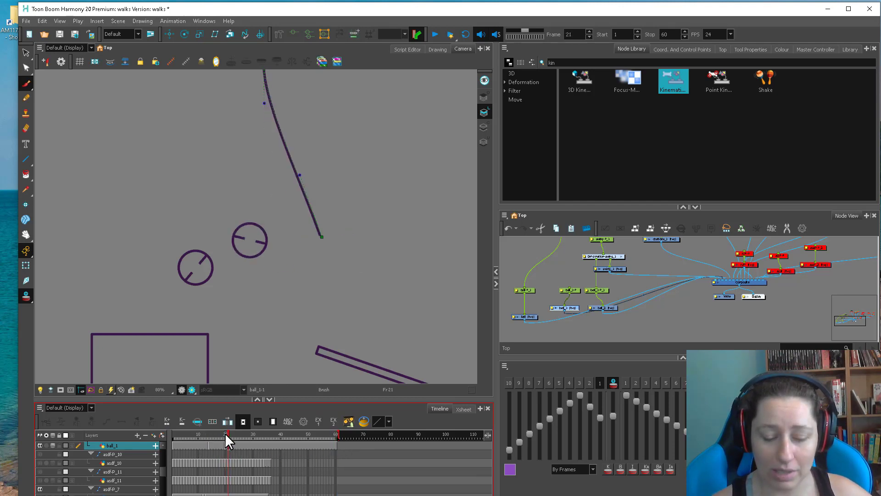
pyautogui.click(225, 434)
# On frame 20, move the ball_1 peg beside the rope's tip and rotate it to continue the swinging ball's path
pyautogui.hotkey('shift', 't')
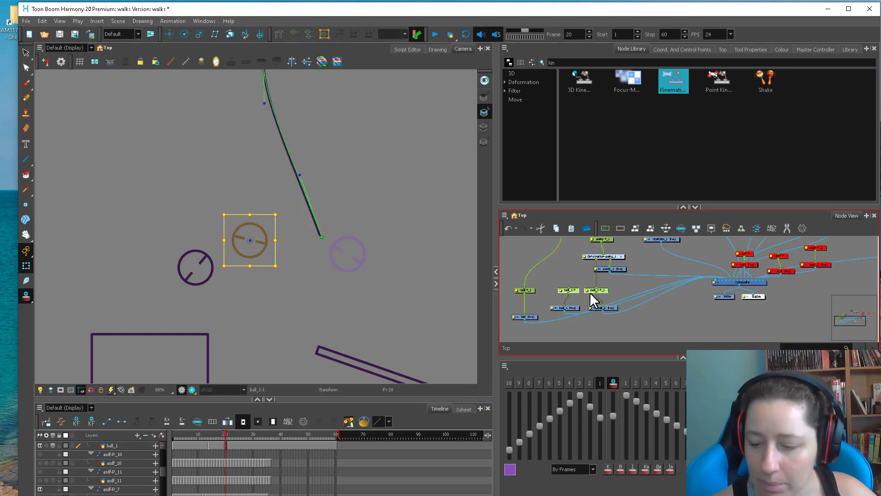
pyautogui.click(24, 299)
pyautogui.click(25, 298)
pyautogui.moveTo(252, 243); pyautogui.dragTo(361, 262)
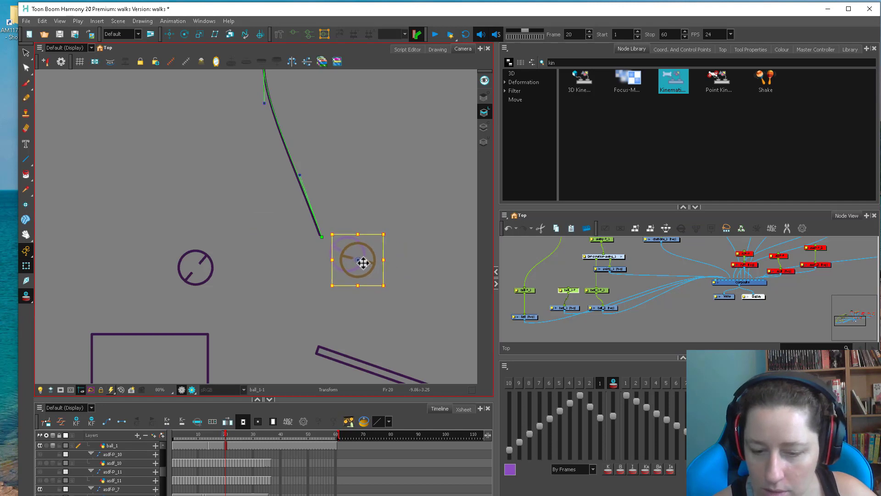
pyautogui.moveTo(390, 235); pyautogui.dragTo(391, 244)
pyautogui.moveTo(222, 434); pyautogui.dragTo(224, 431)
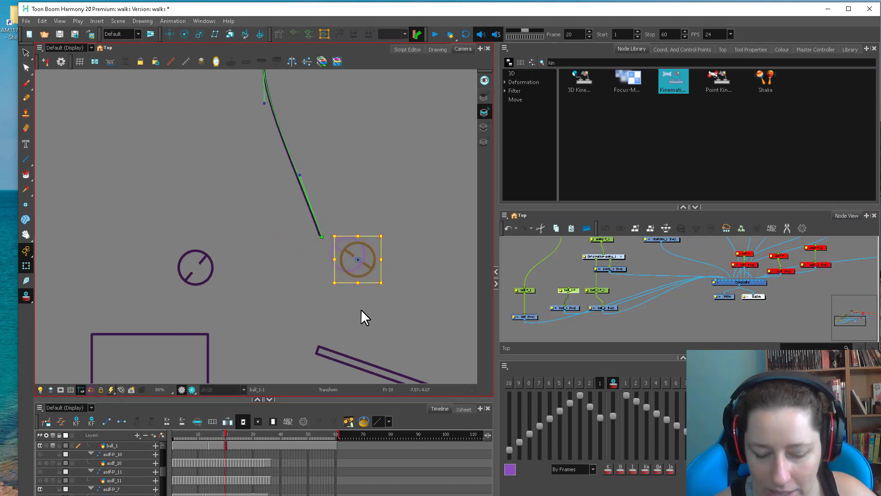
pyautogui.moveTo(384, 286); pyautogui.dragTo(381, 248)
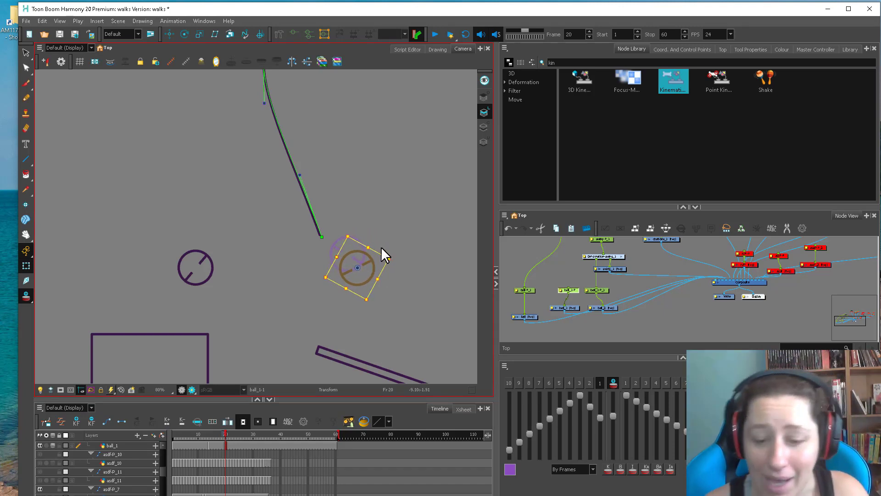
# Around frame 26, move the ball_1 peg down so the ball lands on the upper part of the sloped plank
pyautogui.click(162, 435)
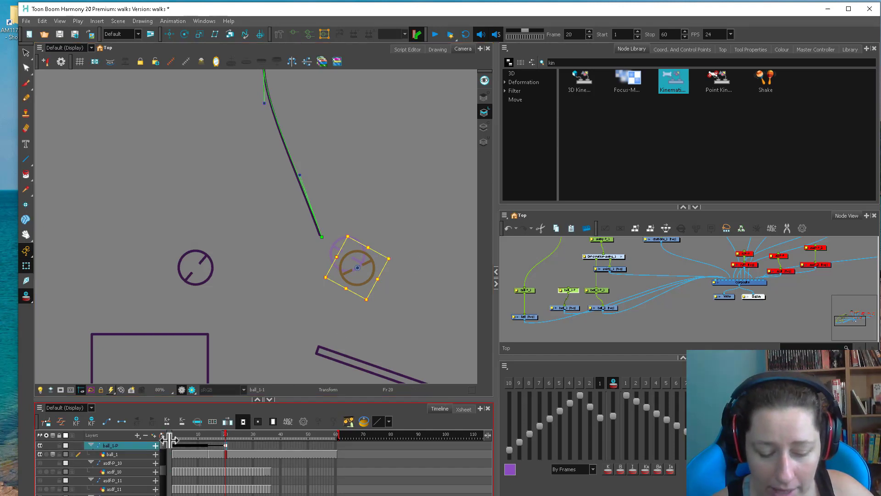
pyautogui.moveTo(226, 432)
pyautogui.mouseDown()
pyautogui.moveTo(205, 434)
pyautogui.moveTo(255, 433)
pyautogui.moveTo(221, 433)
pyautogui.moveTo(242, 433)
pyautogui.mouseUp()
pyautogui.moveTo(394, 368); pyautogui.dragTo(331, 253)
pyautogui.click(520, 266)
pyautogui.press('space')
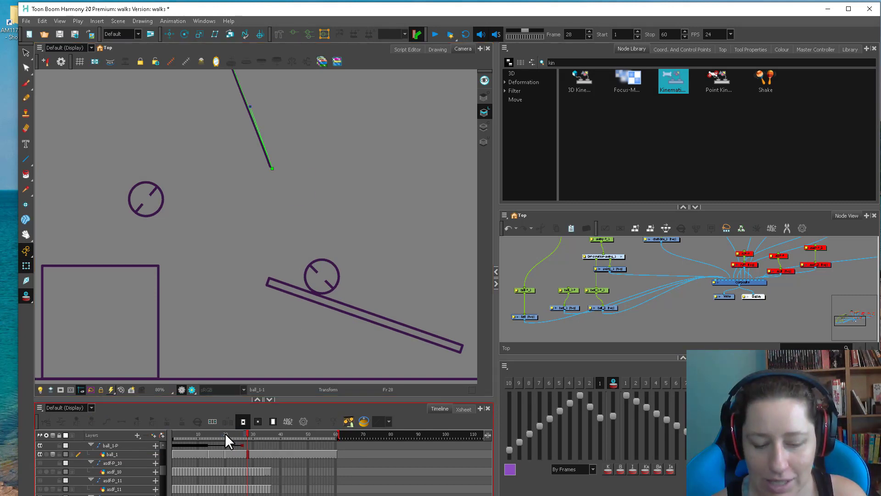
pyautogui.moveTo(226, 435); pyautogui.dragTo(246, 436)
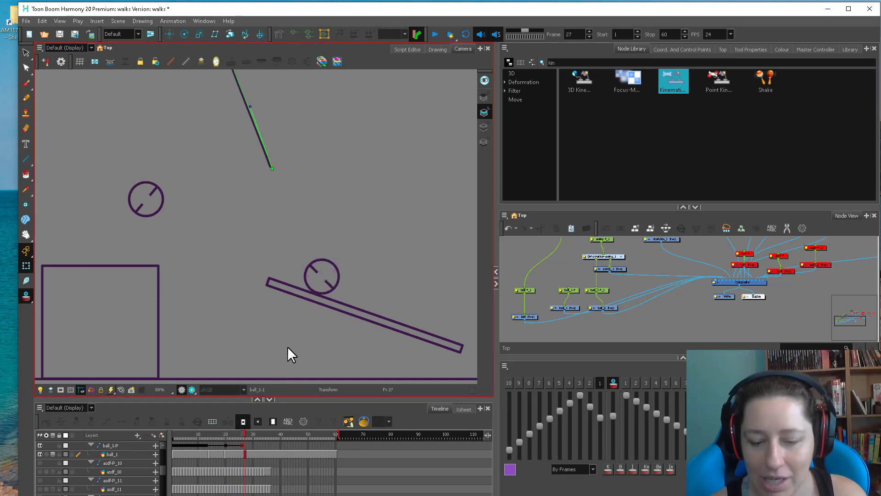
# Sketch two opposing direction arrows beneath the sloped plank on the obstacles layer, and delete the arrow drawn above the ball
pyautogui.moveTo(306, 312); pyautogui.dragTo(303, 304)
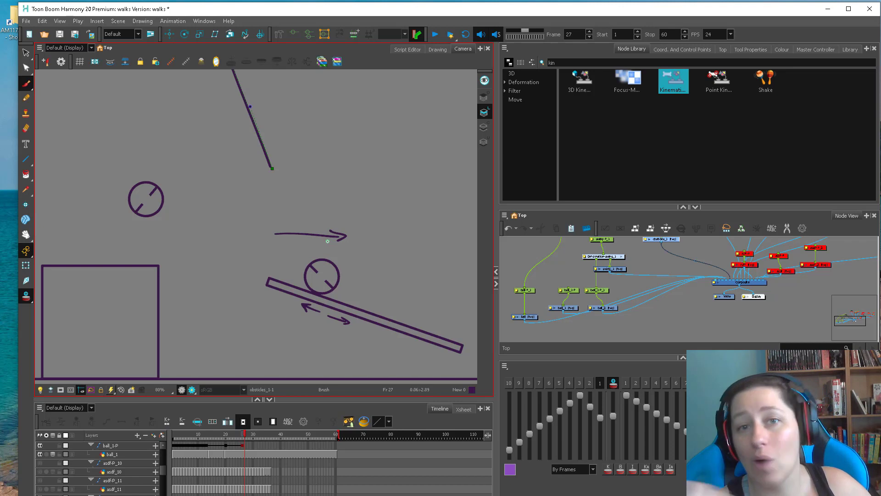
pyautogui.hotkey('alt', 's')
pyautogui.moveTo(334, 231); pyautogui.dragTo(360, 233)
pyautogui.press('Delete')
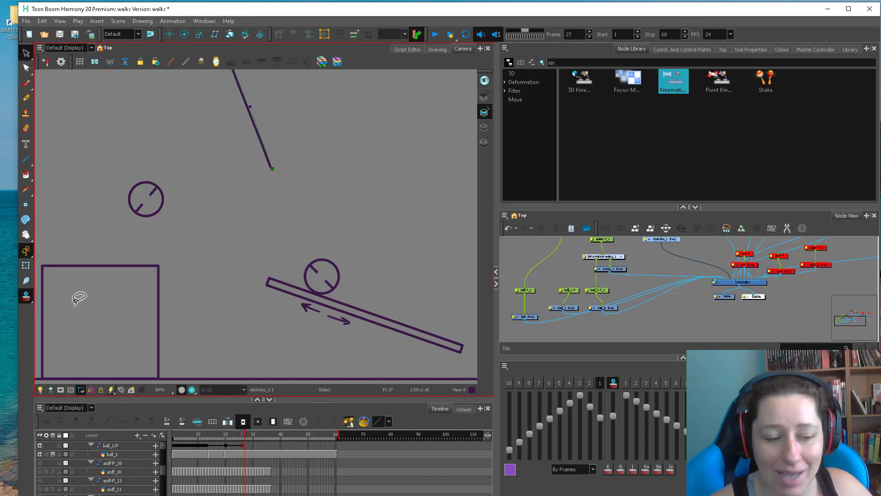
# On frame 27, move the ball_1 peg's pivot to the ball's contact point on the plank and squash the ball slightly
pyautogui.click(26, 266)
pyautogui.click(342, 281)
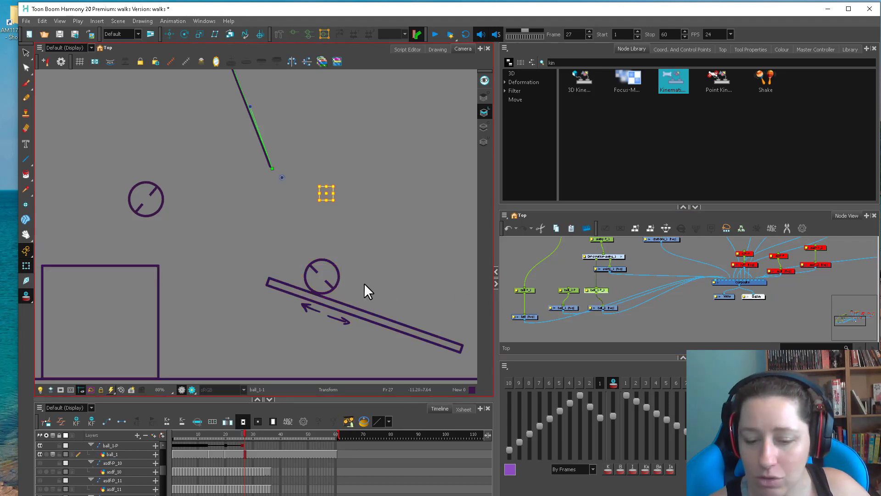
pyautogui.click(594, 290)
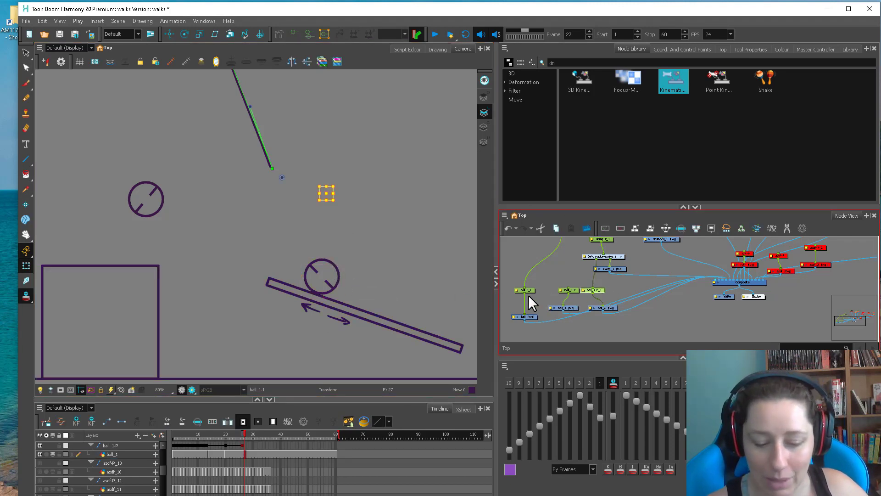
pyautogui.click(241, 445)
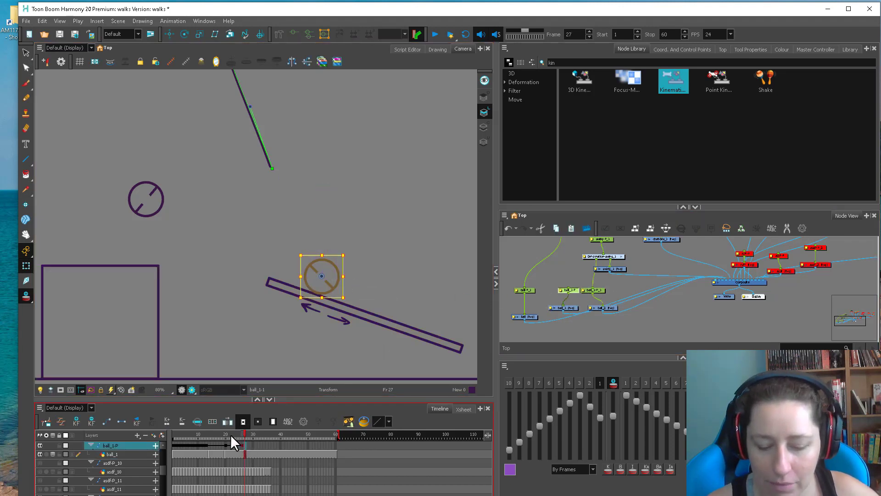
pyautogui.click(243, 437)
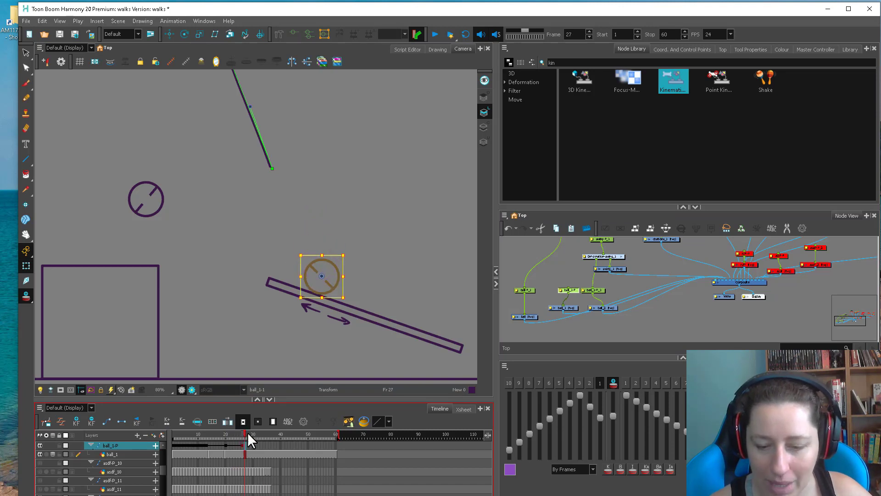
pyautogui.press('2')
pyautogui.moveTo(338, 289); pyautogui.dragTo(334, 311)
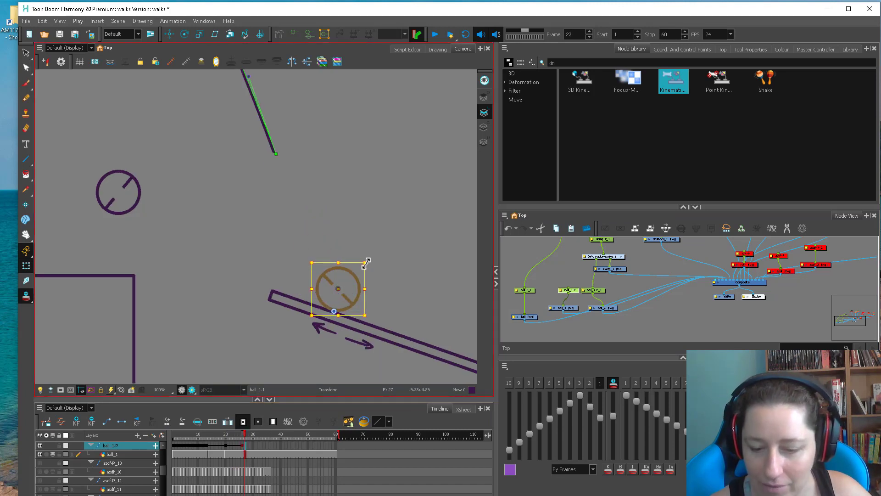
pyautogui.moveTo(366, 263); pyautogui.dragTo(368, 269)
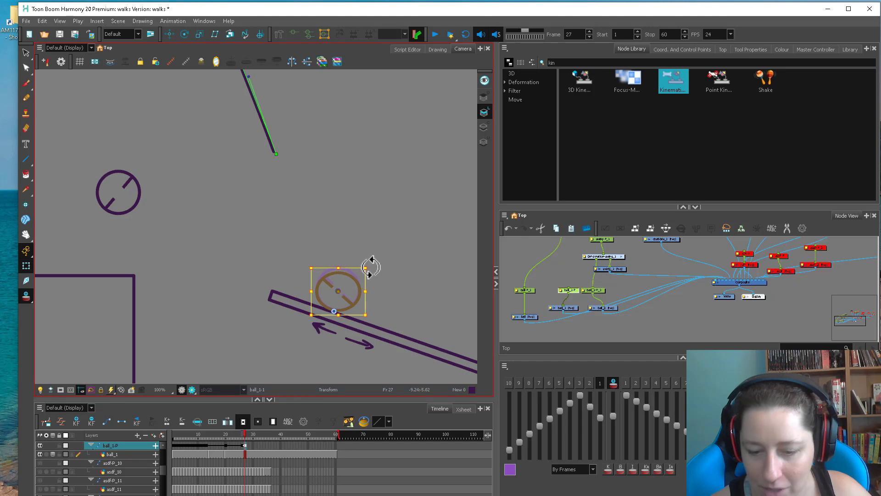
# On frame 30, move the ball_1 peg back up the sloped plank, just above where the ball landed
pyautogui.click(248, 437)
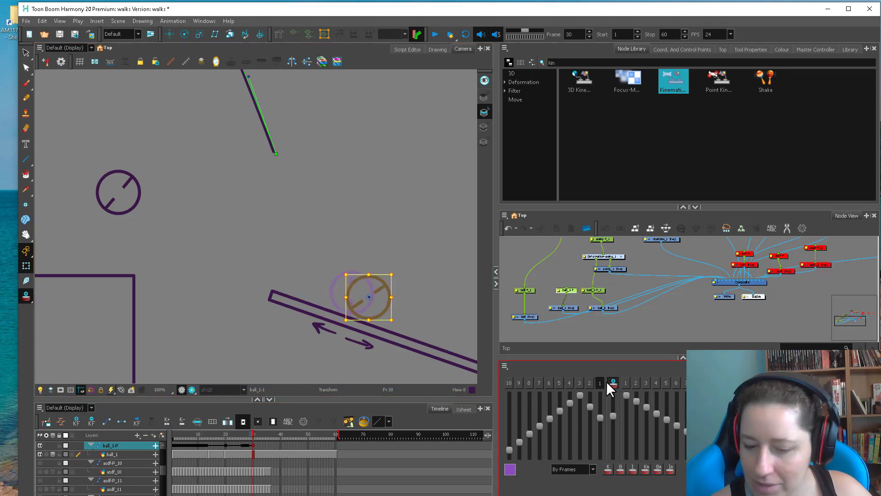
pyautogui.press('Escape')
pyautogui.click(385, 285)
pyautogui.click(571, 289)
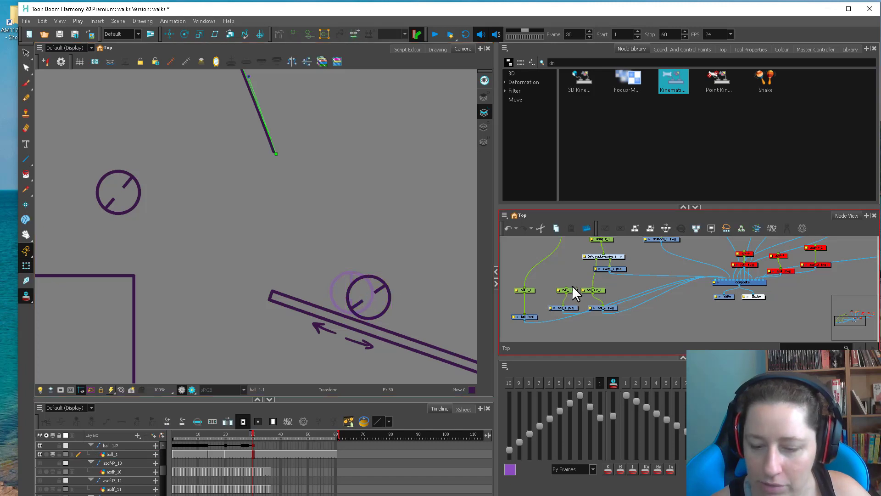
pyautogui.moveTo(370, 297); pyautogui.dragTo(338, 284)
pyautogui.click(235, 435)
pyautogui.moveTo(235, 433); pyautogui.dragTo(252, 434)
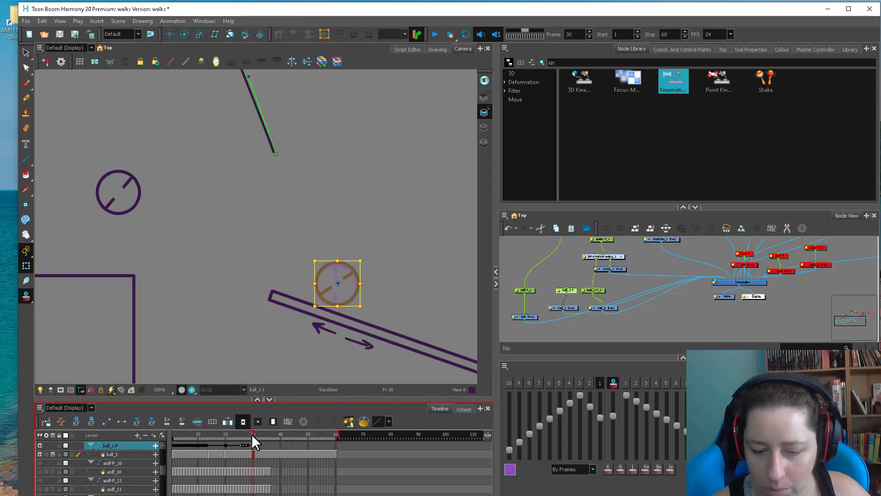
# Expand the ball_1 peg's parameters and correct its Angle_z rotation at frame 30 to match the preceding pose
pyautogui.click(159, 490)
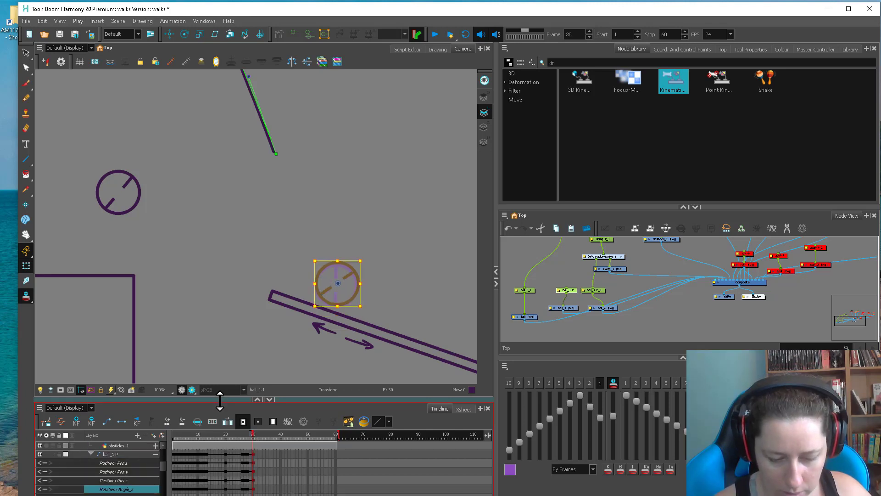
pyautogui.moveTo(220, 401); pyautogui.dragTo(220, 371)
pyautogui.click(252, 459)
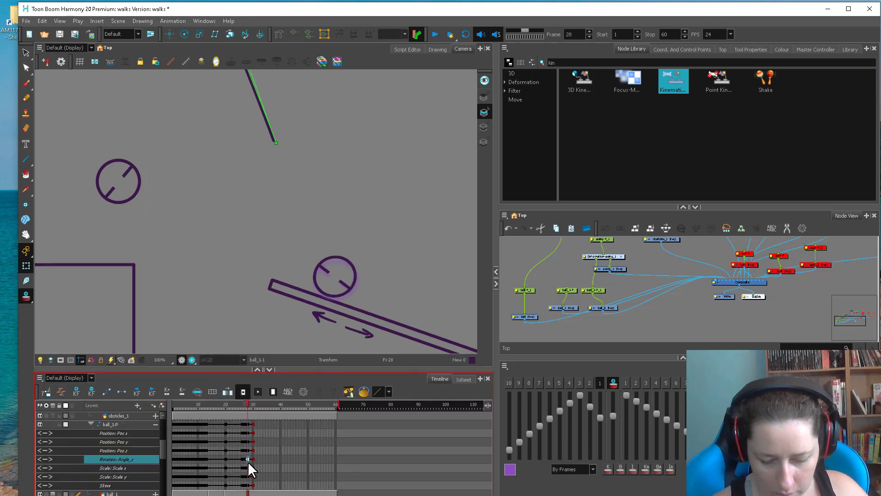
pyautogui.click(596, 291)
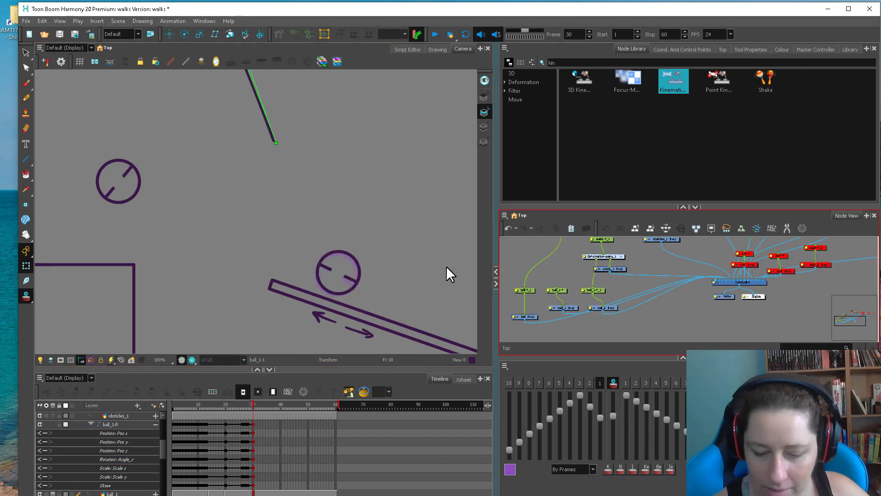
pyautogui.moveTo(233, 405); pyautogui.dragTo(257, 423)
# On frame 36, move the ball_1 peg down onto the sloped plank past the first landing spot and rotate it counterclockwise
pyautogui.click(559, 291)
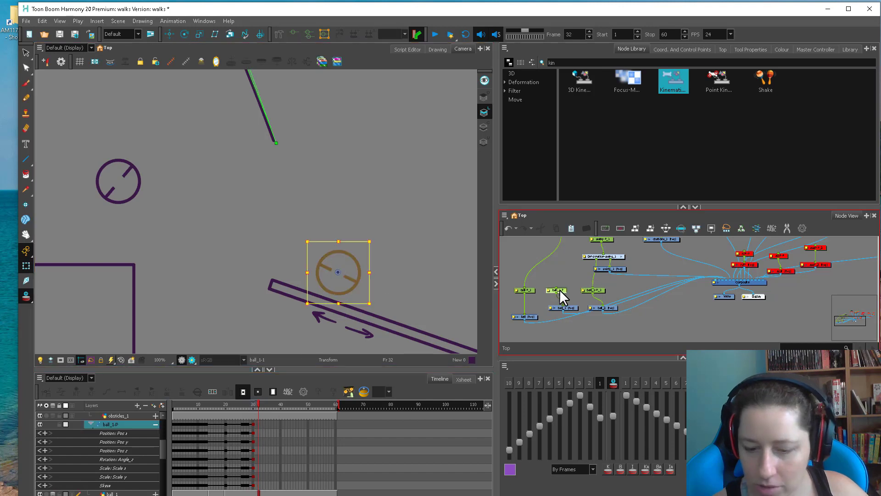
pyautogui.click(254, 423)
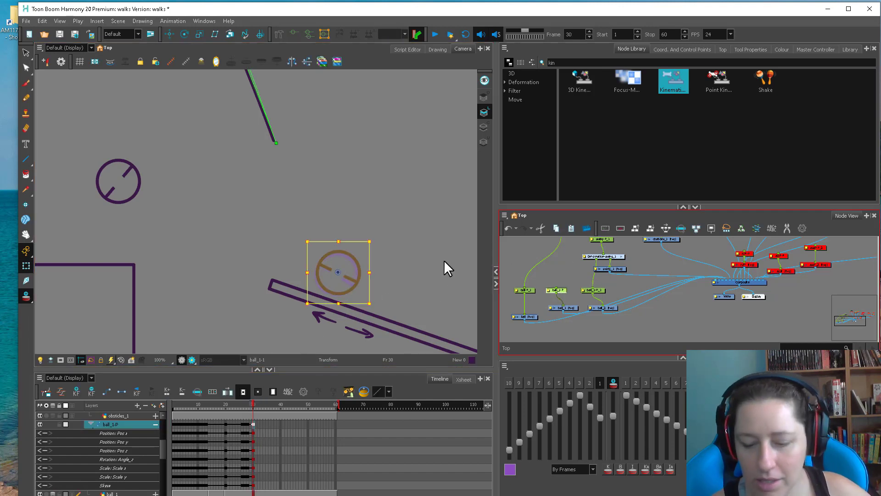
pyautogui.moveTo(444, 260); pyautogui.dragTo(365, 240)
pyautogui.press(',')
pyautogui.press(',')
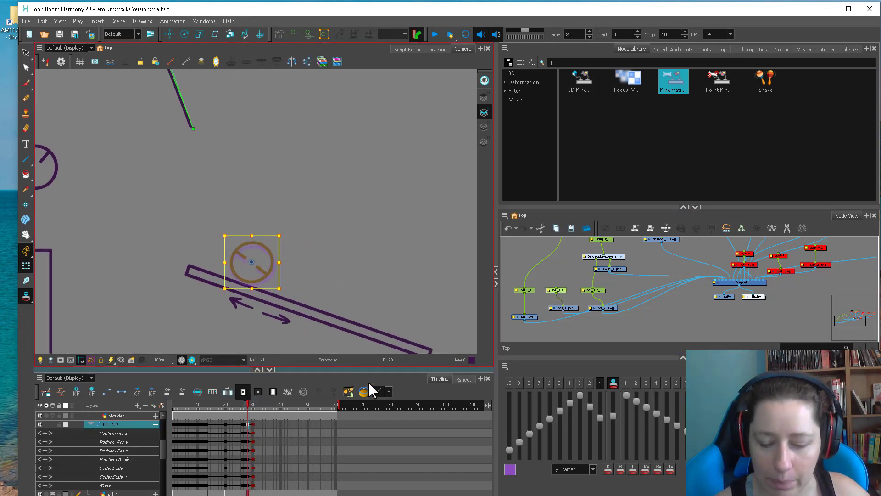
pyautogui.click(156, 424)
pyautogui.click(269, 405)
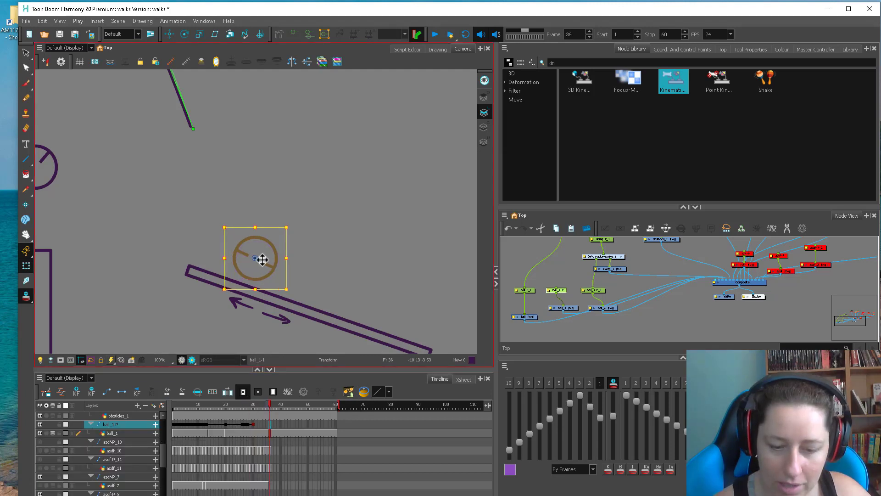
pyautogui.moveTo(262, 260); pyautogui.dragTo(290, 271)
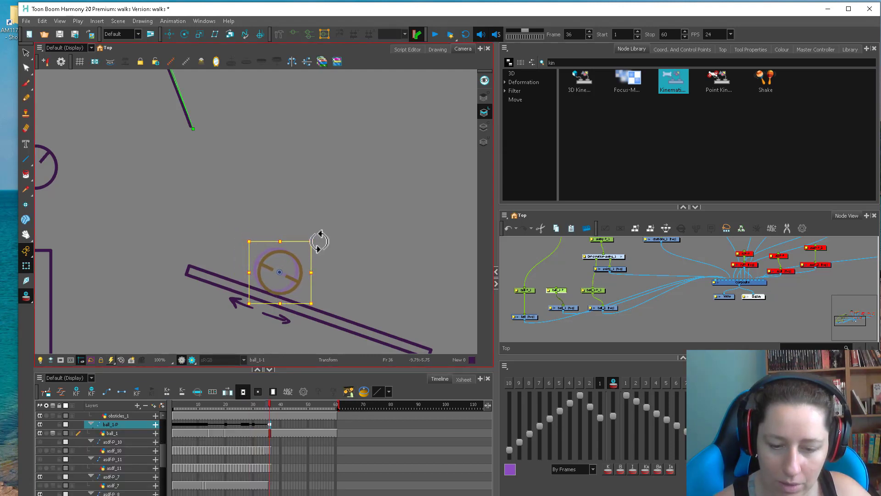
pyautogui.moveTo(320, 241); pyautogui.dragTo(285, 221)
# On frame 33, lift the ball_1 peg slightly off the plank to shape the small bounce
pyautogui.click(259, 404)
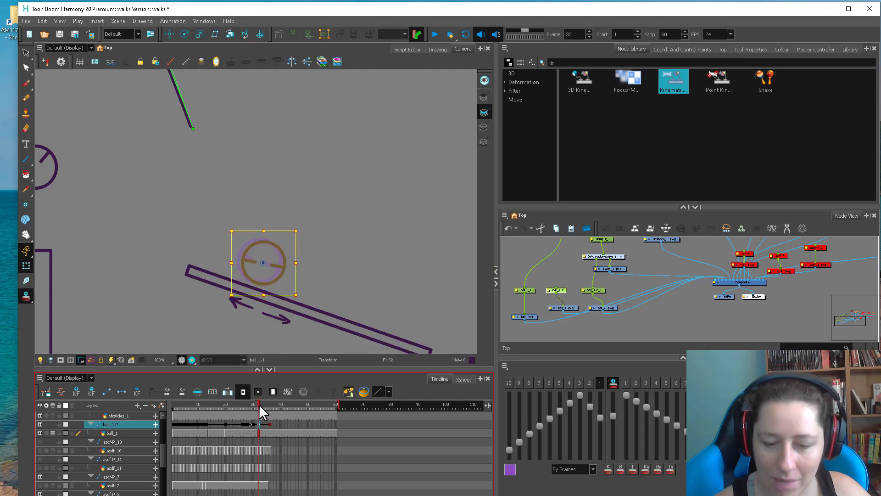
pyautogui.click(262, 406)
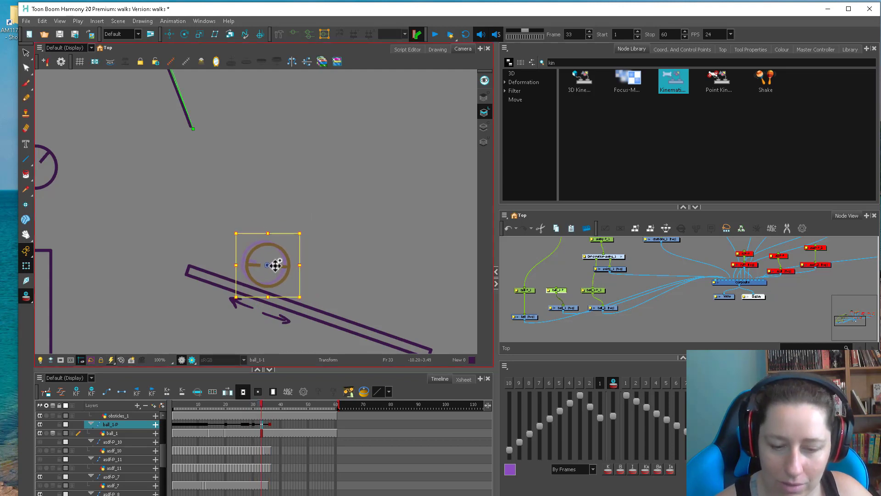
pyautogui.moveTo(252, 404); pyautogui.dragTo(269, 404)
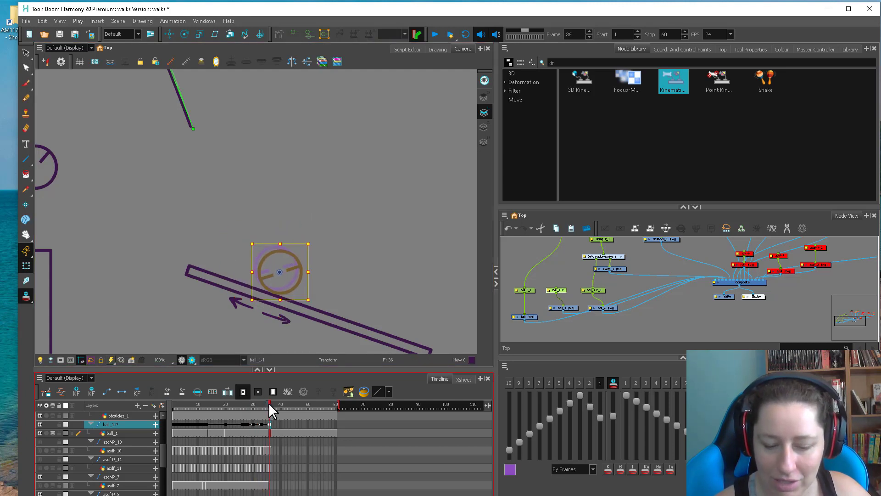
# On frame 36, rotate the ball further counterclockwise, move its pivot to the contact point on the plank and squash it slightly
pyautogui.moveTo(315, 305); pyautogui.dragTo(316, 289)
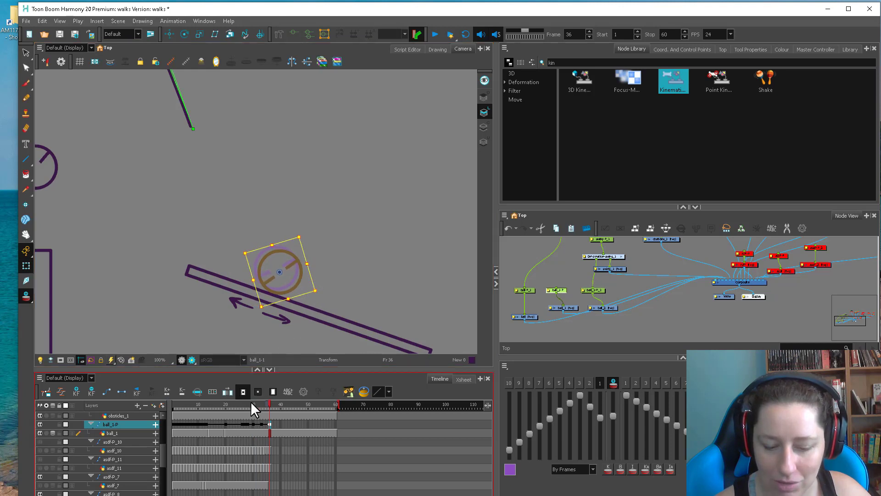
pyautogui.moveTo(252, 404); pyautogui.dragTo(270, 401)
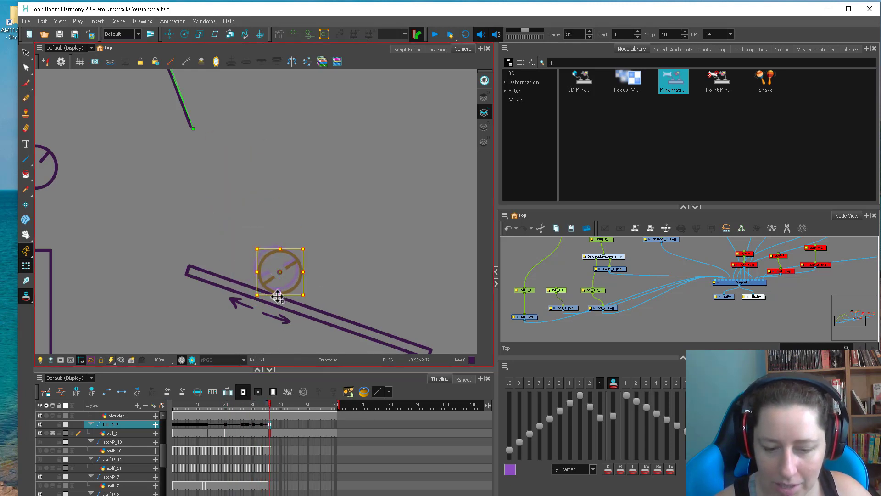
pyautogui.moveTo(308, 248); pyautogui.dragTo(316, 254)
# On frame 37, move the ball_1 peg slightly further down the plank
pyautogui.click(274, 404)
pyautogui.moveTo(291, 276); pyautogui.dragTo(294, 279)
pyautogui.moveTo(271, 403); pyautogui.dragTo(268, 405)
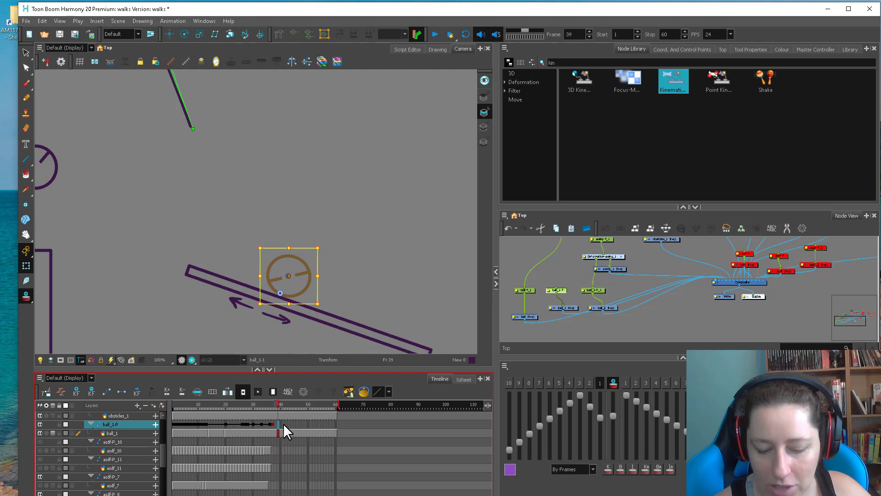
pyautogui.click(283, 423)
pyautogui.click(288, 286)
pyautogui.click(595, 289)
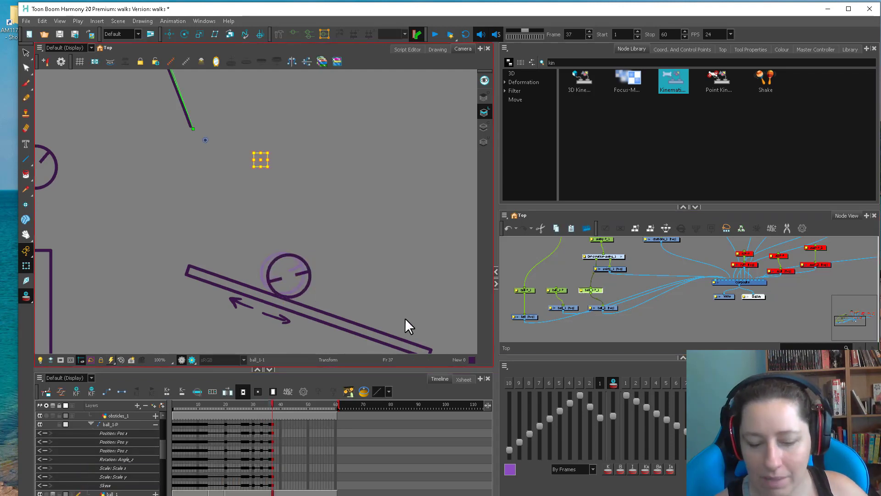
pyautogui.click(280, 413)
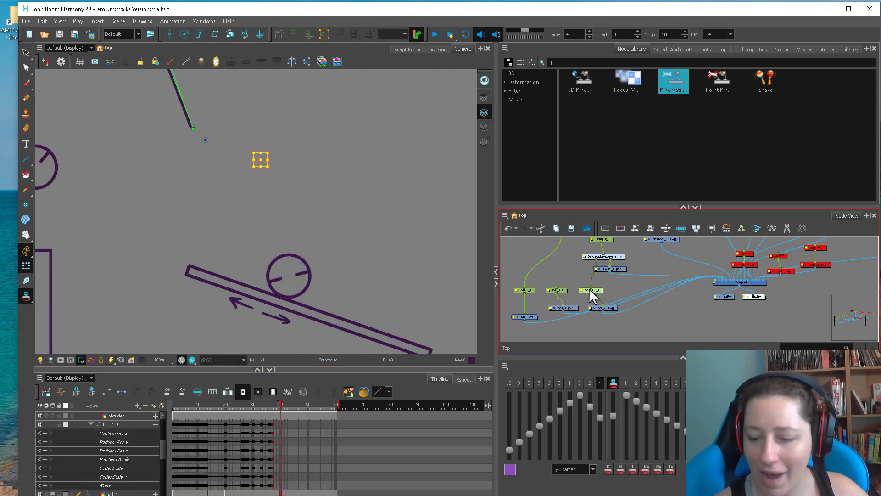
# Step through the first landing from frame 24 and nudge the ball_1 peg slightly upward on frame 28
pyautogui.moveTo(237, 402)
pyautogui.mouseDown()
pyautogui.moveTo(258, 404)
pyautogui.moveTo(230, 404)
pyautogui.moveTo(257, 407)
pyautogui.moveTo(235, 401)
pyautogui.mouseUp()
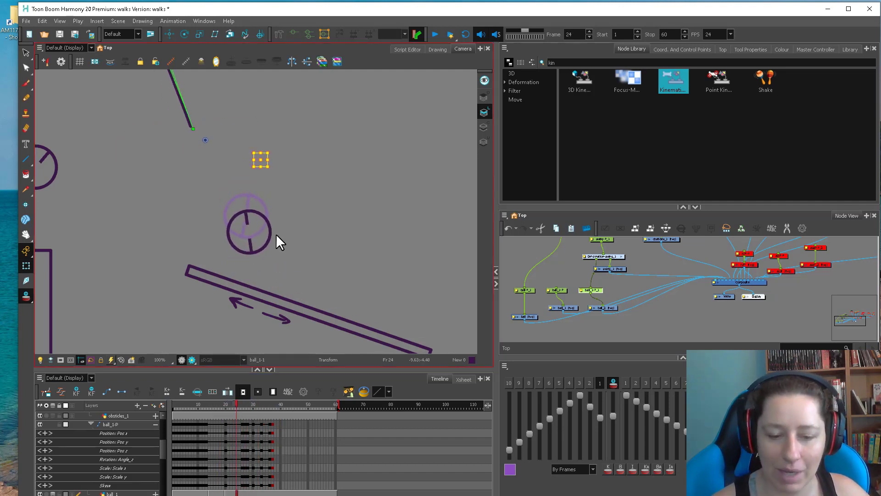
pyautogui.press('.')
pyautogui.press('.')
pyautogui.press('.')
pyautogui.press('.')
pyautogui.click(272, 263)
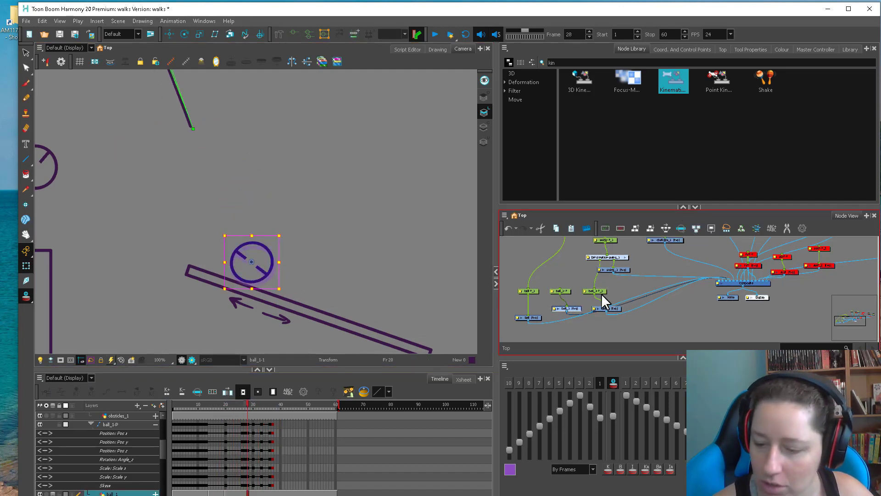
pyautogui.moveTo(256, 265); pyautogui.dragTo(259, 261)
pyautogui.press(',')
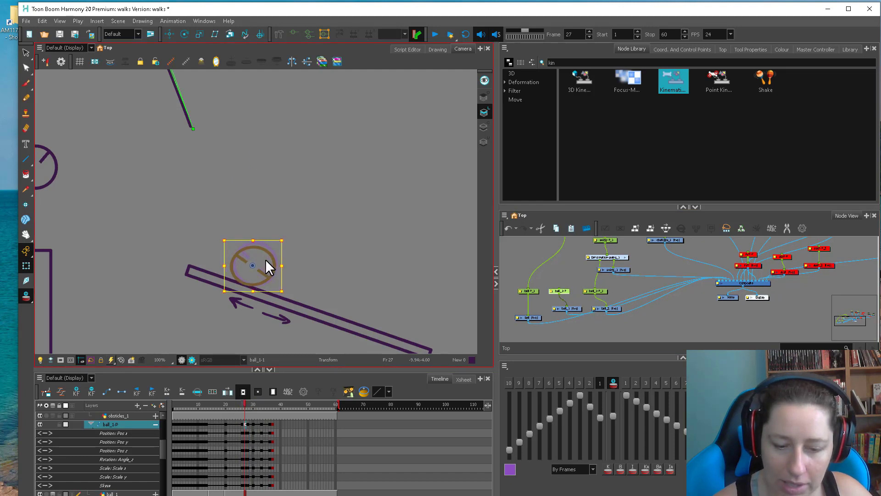
# On frame 33, shift the ball_1 peg further along the slope to adjust the arc of the small bounce
pyautogui.press('.')
pyautogui.press('.')
pyautogui.press('.')
pyautogui.press('.')
pyautogui.press('.')
pyautogui.press('.')
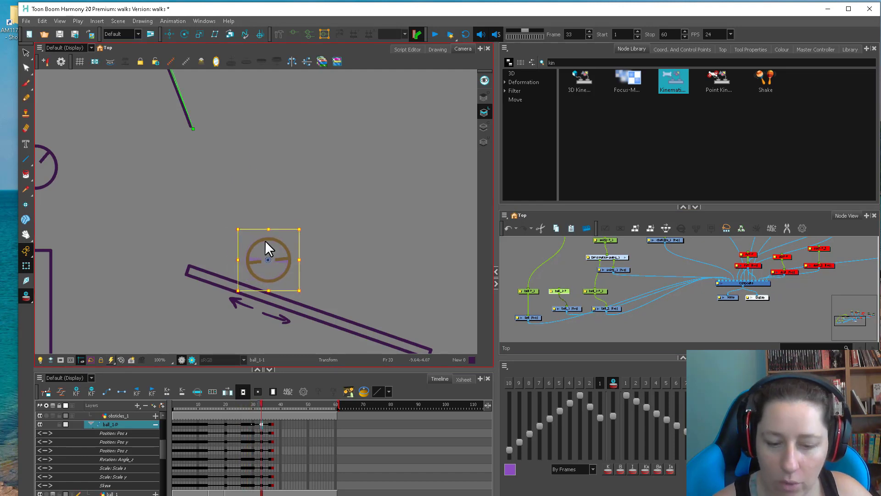
pyautogui.press('.')
pyautogui.press('.')
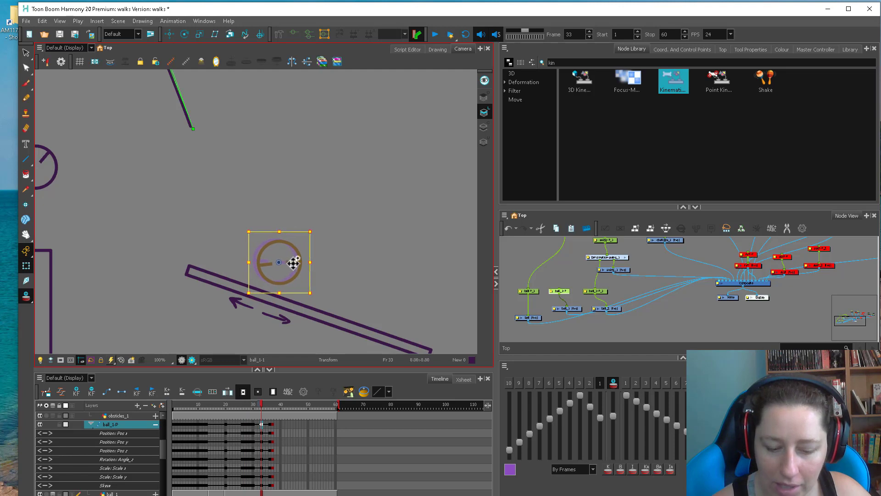
pyautogui.press('.')
# On frame 36, fine-tune the ball_1 peg's position so the squashed ball rests on the plank
pyautogui.moveTo(291, 276); pyautogui.dragTo(289, 274)
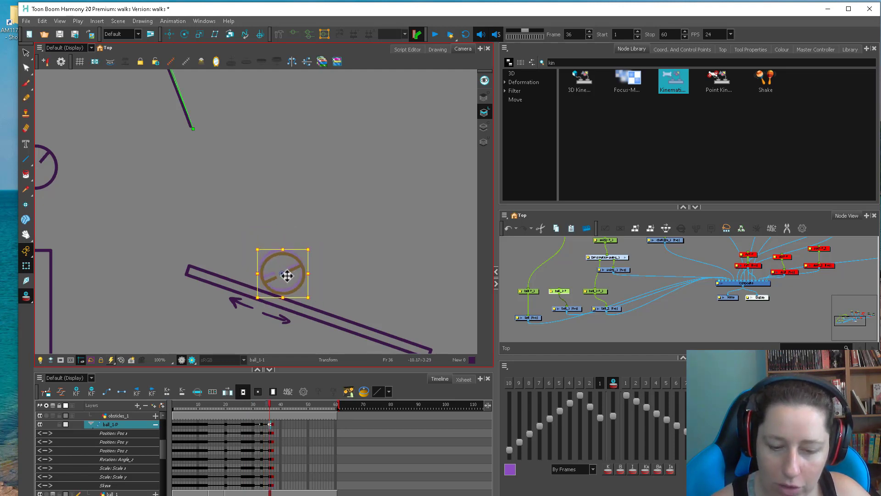
pyautogui.press('.')
pyautogui.press(',')
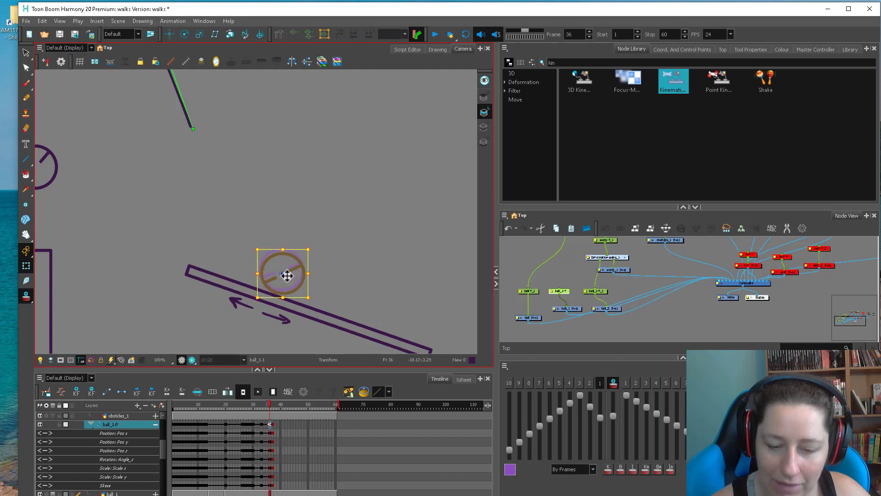
pyautogui.moveTo(287, 276); pyautogui.dragTo(287, 278)
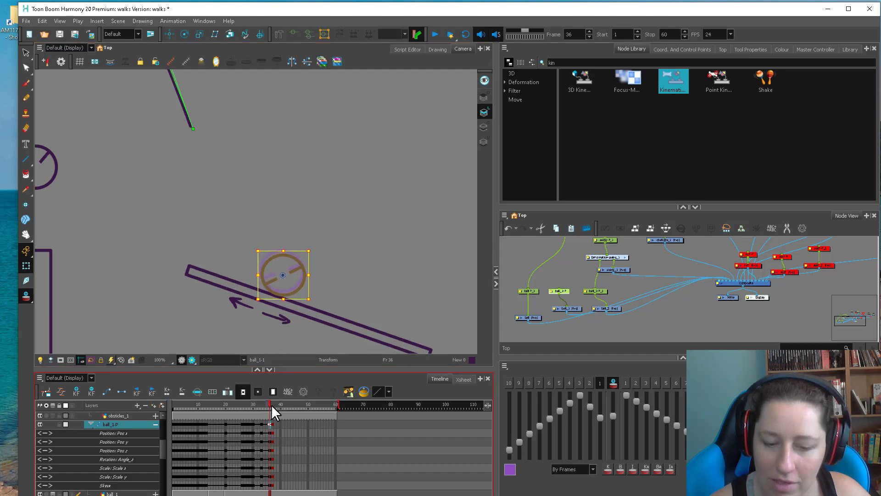
pyautogui.press('.')
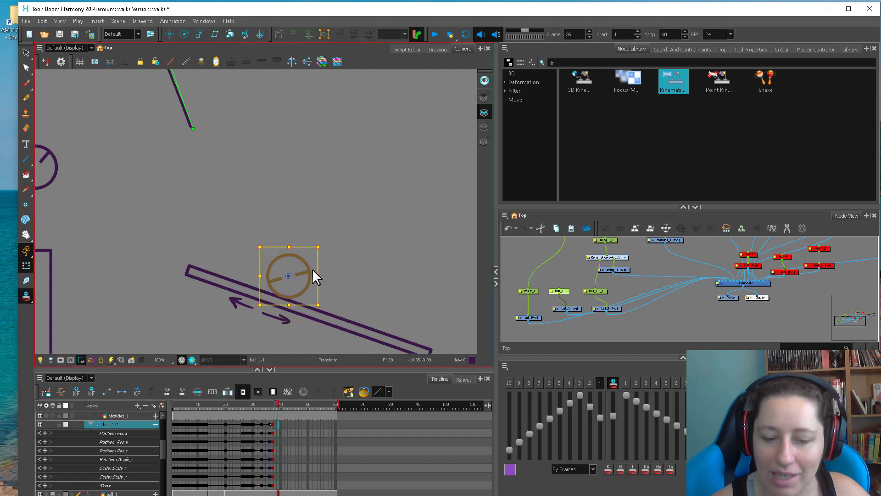
# On frame 41, pose the ball_1 peg further down the slope, just above the plank, and rotate it
pyautogui.moveTo(324, 250); pyautogui.dragTo(325, 278)
pyautogui.press(',')
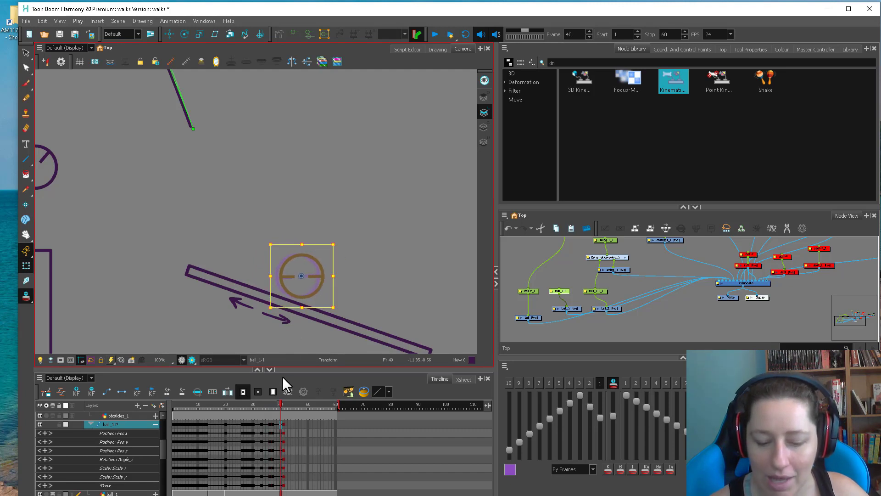
pyautogui.moveTo(282, 405); pyautogui.dragTo(284, 415)
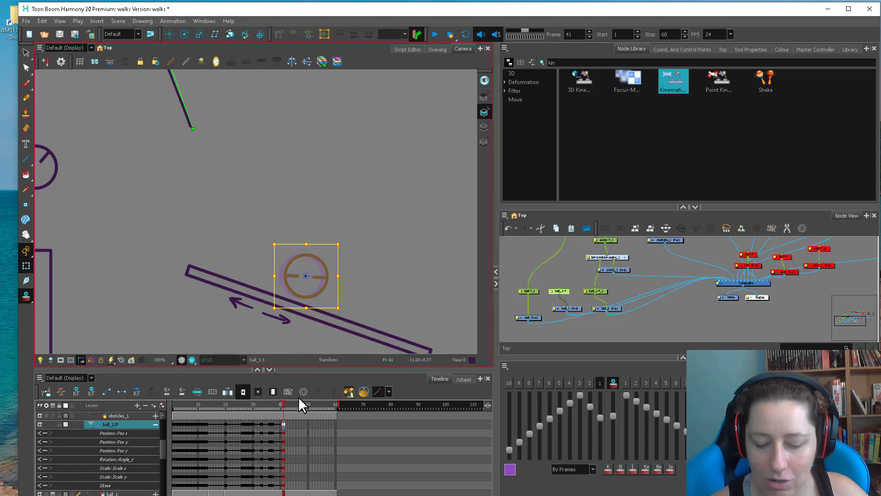
# On frame 45, move the ball_1 peg down onto the plank and rotate it to continue the roll
pyautogui.click(295, 423)
pyautogui.moveTo(351, 250); pyautogui.dragTo(322, 253)
pyautogui.press('space')
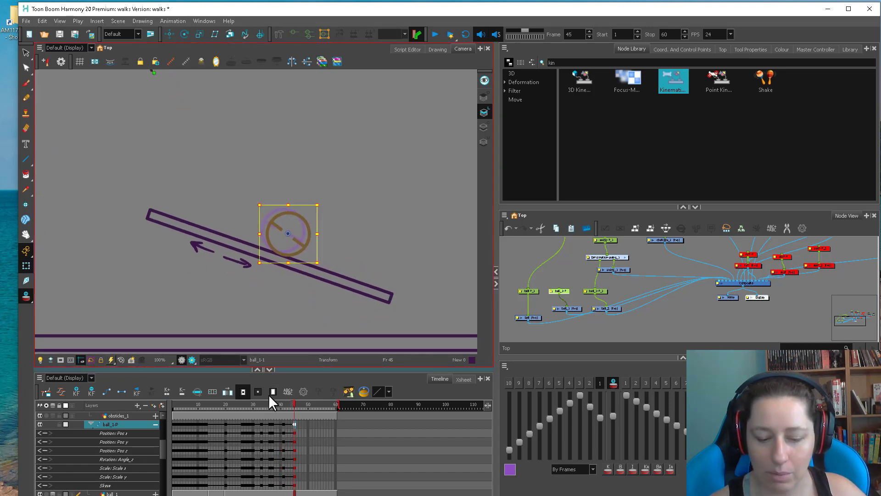
pyautogui.moveTo(285, 407); pyautogui.dragTo(294, 407)
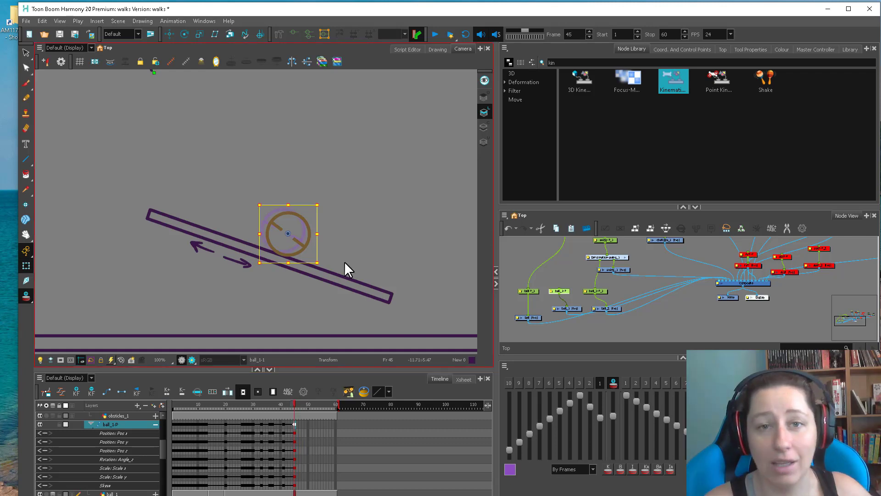
# On frames 51, 53 and 57, move the ball_1 peg progressively down the plank and rotate it clockwise along the slope
pyautogui.moveTo(322, 204); pyautogui.dragTo(352, 236)
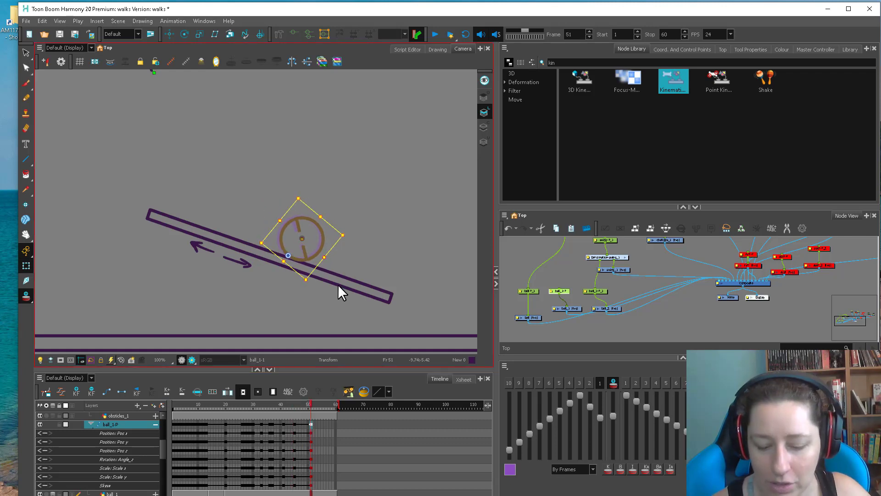
pyautogui.click(294, 405)
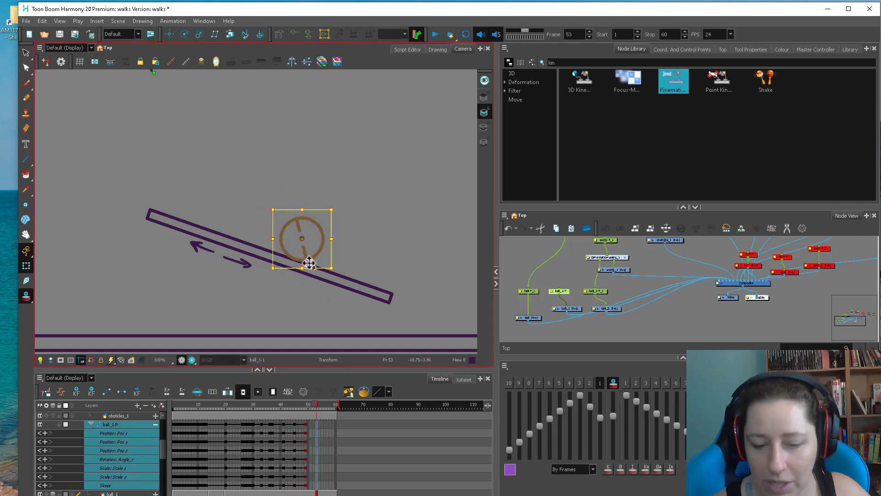
pyautogui.moveTo(334, 203); pyautogui.dragTo(359, 248)
pyautogui.hotkey('ctrl', 'z')
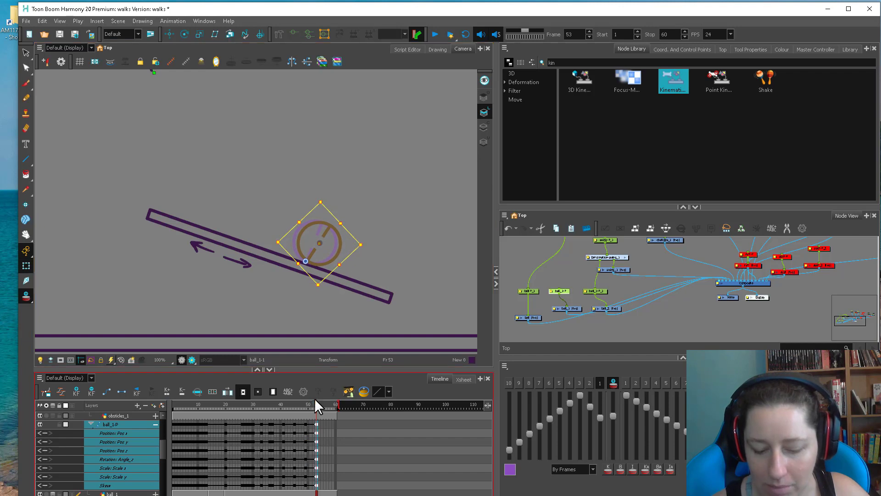
pyautogui.moveTo(316, 404); pyautogui.dragTo(327, 404)
pyautogui.moveTo(353, 214); pyautogui.dragTo(372, 255)
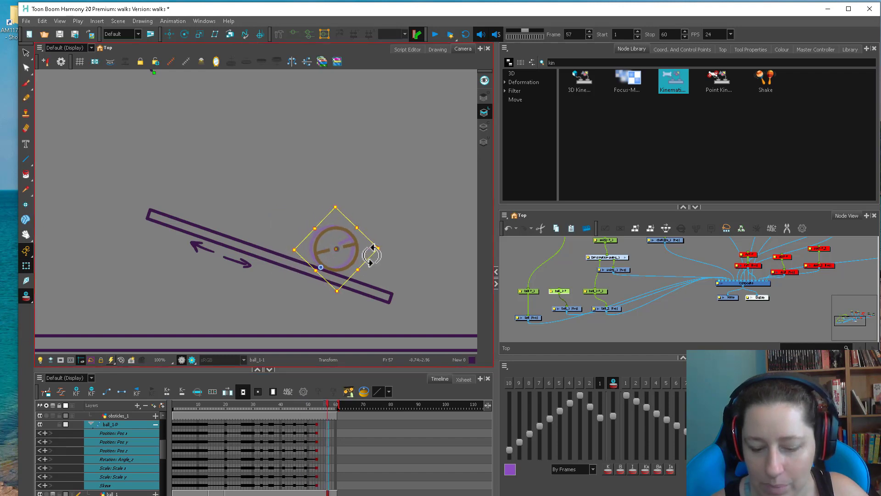
# Return to frame 1, deselect the ball_1 peg and bring the whole scene into view in an enlarged camera view
pyautogui.moveTo(310, 403); pyautogui.dragTo(173, 408)
pyautogui.press('F6')
pyautogui.click(527, 246)
pyautogui.press('1')
pyautogui.press('1')
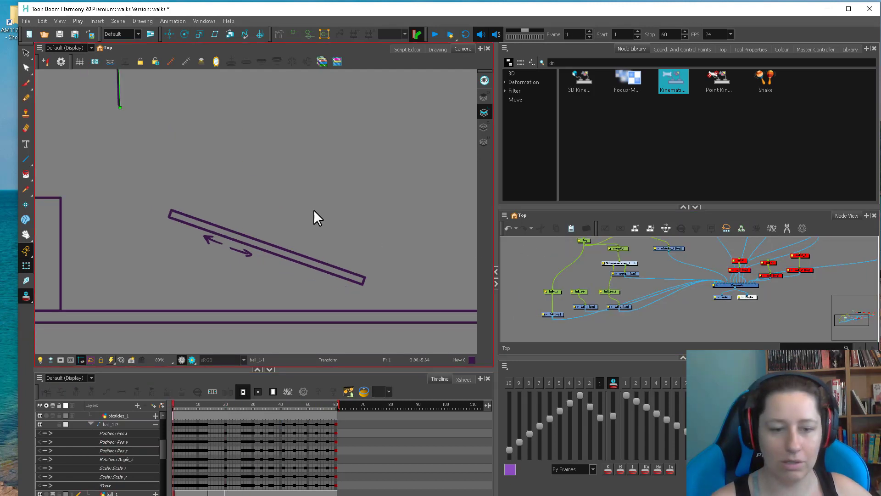
pyautogui.press('1')
pyautogui.press('space')
pyautogui.moveTo(323, 216); pyautogui.dragTo(366, 278)
pyautogui.moveTo(320, 369); pyautogui.dragTo(318, 387)
pyautogui.press('space')
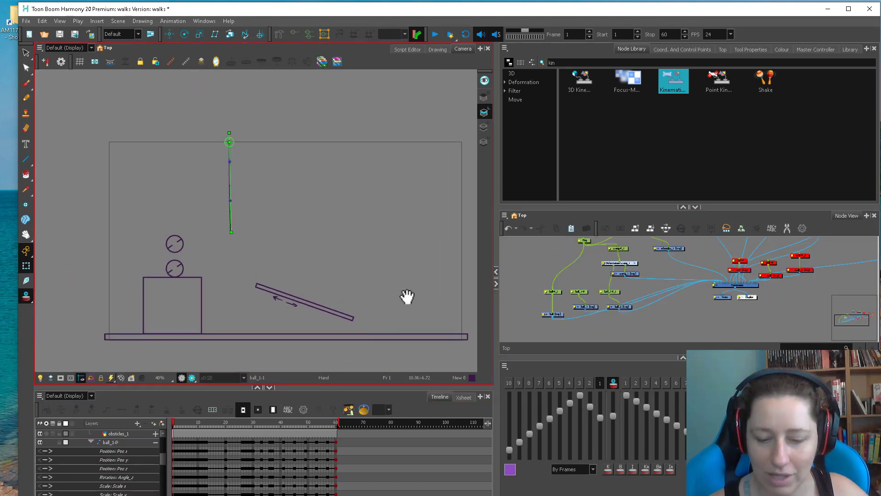
# Play the animation twice from frame 1 to review the ball's jump, swing, landing and roll
pyautogui.moveTo(407, 296); pyautogui.dragTo(383, 304)
pyautogui.click(435, 35)
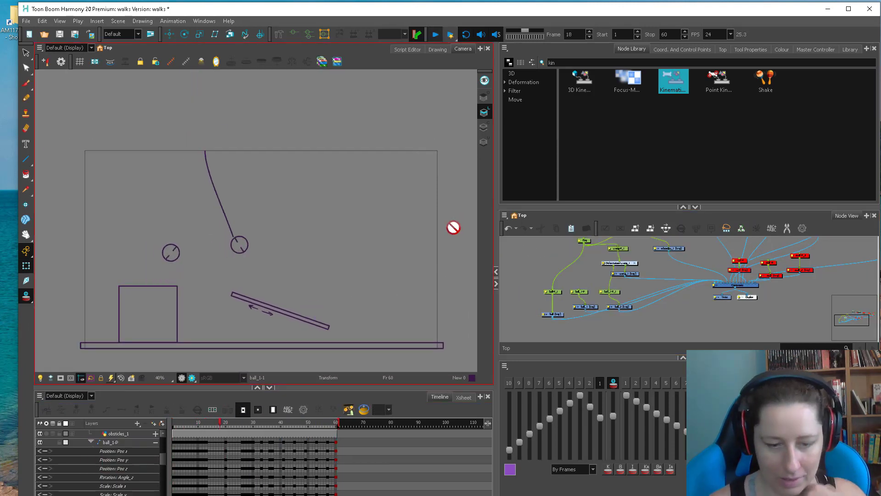
pyautogui.click(435, 34)
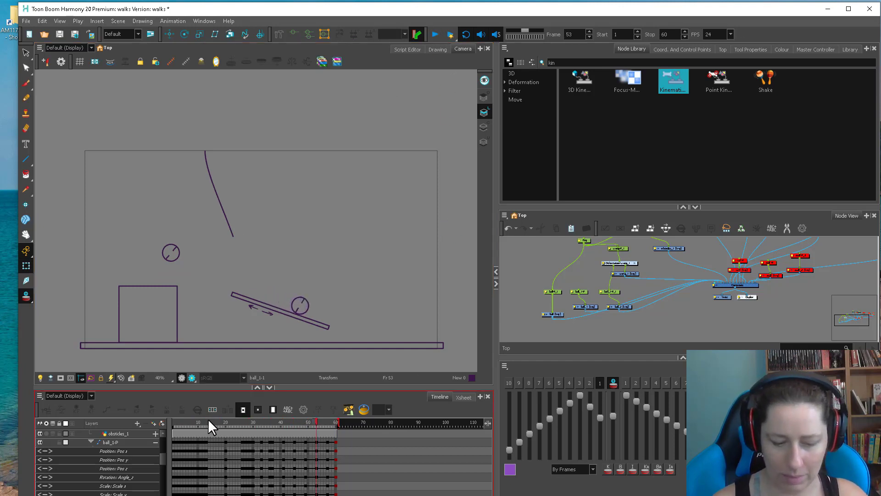
pyautogui.moveTo(209, 422); pyautogui.dragTo(173, 419)
pyautogui.press('.')
pyautogui.press('.')
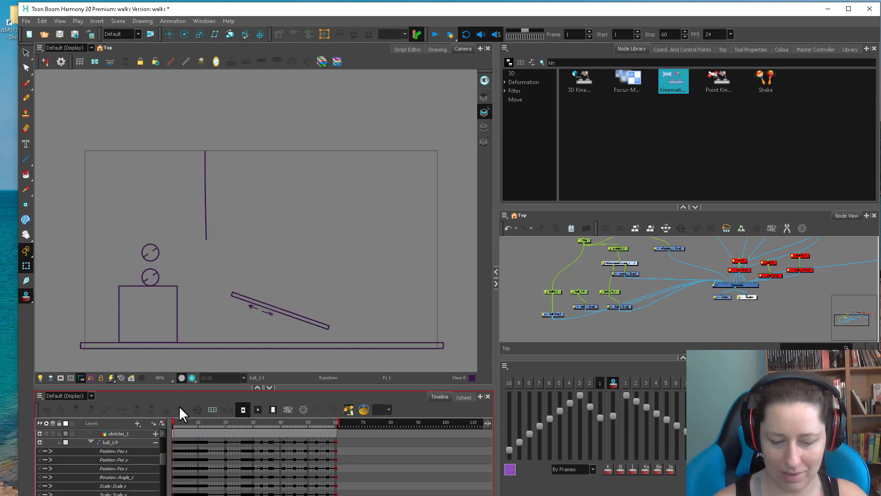
pyautogui.click(435, 35)
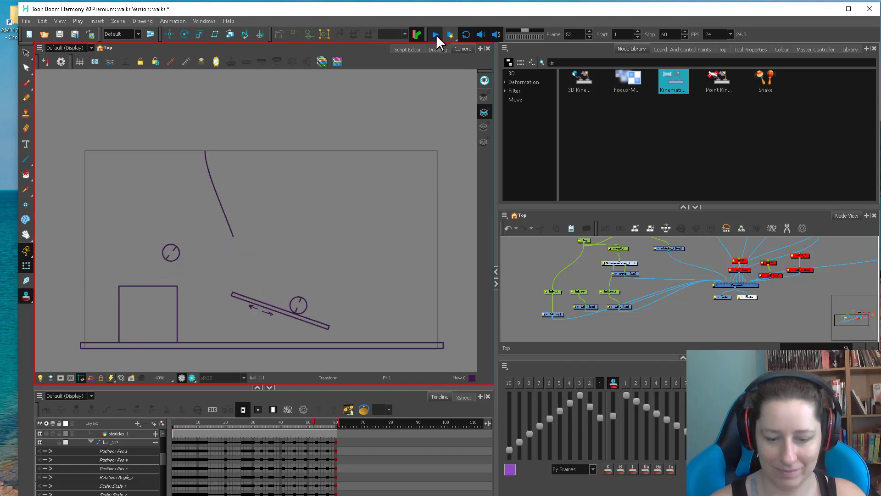
pyautogui.click(435, 35)
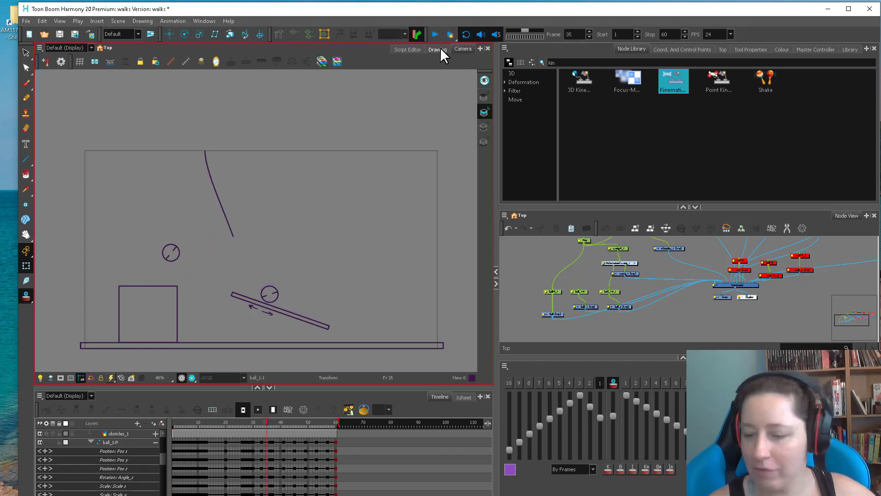
# Disable the peg and drawing nodes of the extra ball left hanging above the box, and replay the animation
pyautogui.click(578, 293)
pyautogui.moveTo(562, 289); pyautogui.dragTo(553, 313)
pyautogui.press('d')
pyautogui.click(434, 36)
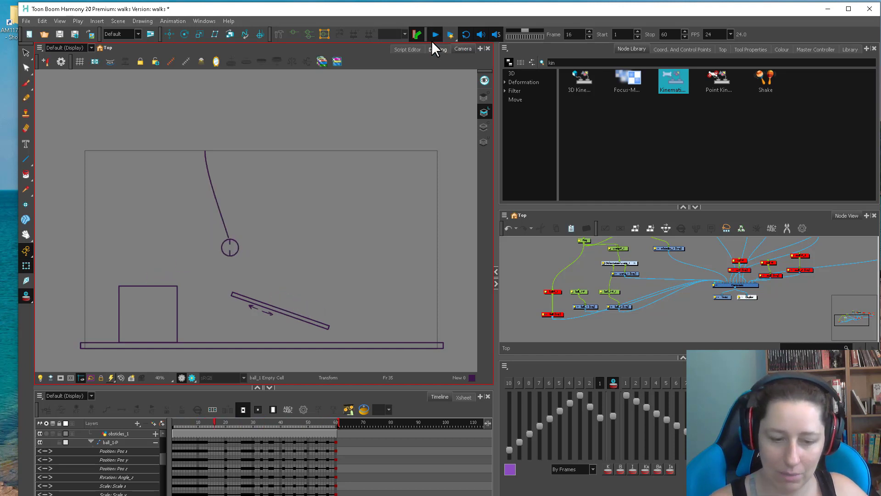
# Adjust the ball_1 peg's position around frames 20 and 21, just after the ball leaves the rope
pyautogui.click(284, 299)
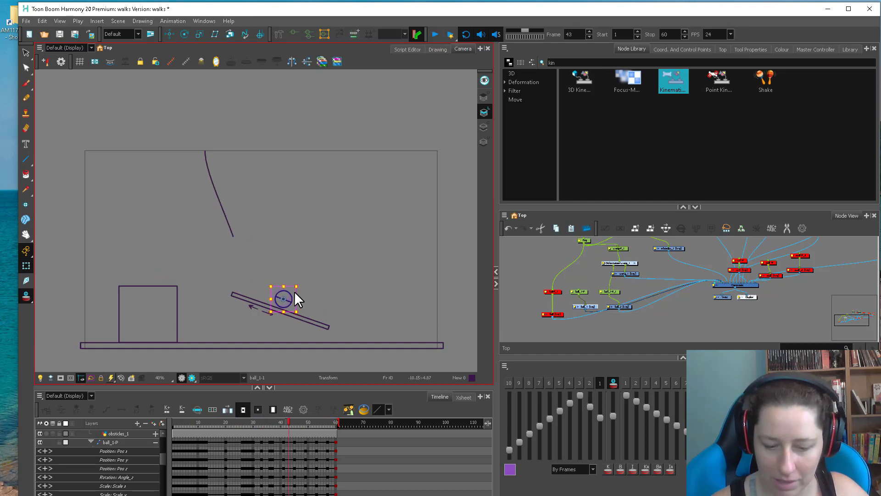
pyautogui.scroll(2, 268, 256)
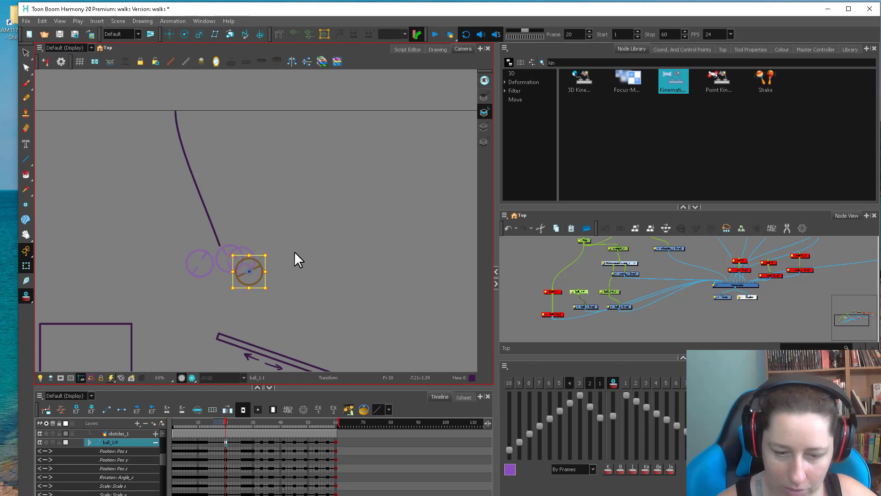
pyautogui.press('.')
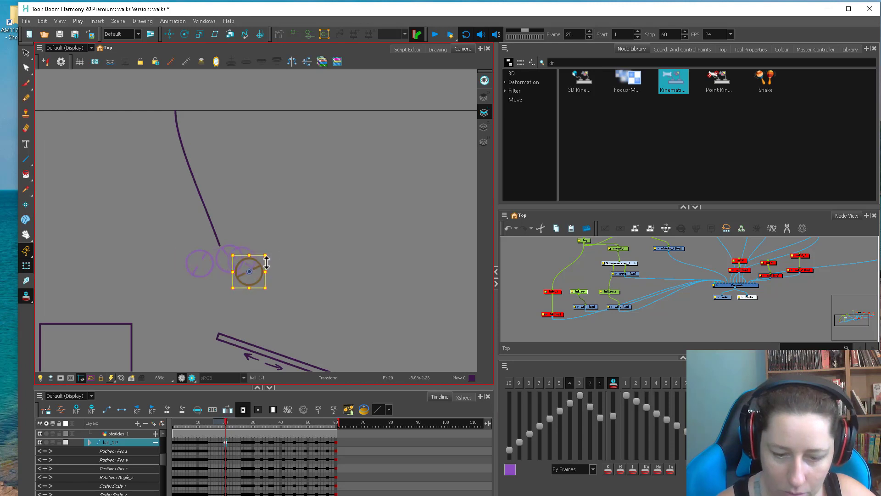
pyautogui.moveTo(260, 259); pyautogui.dragTo(261, 269)
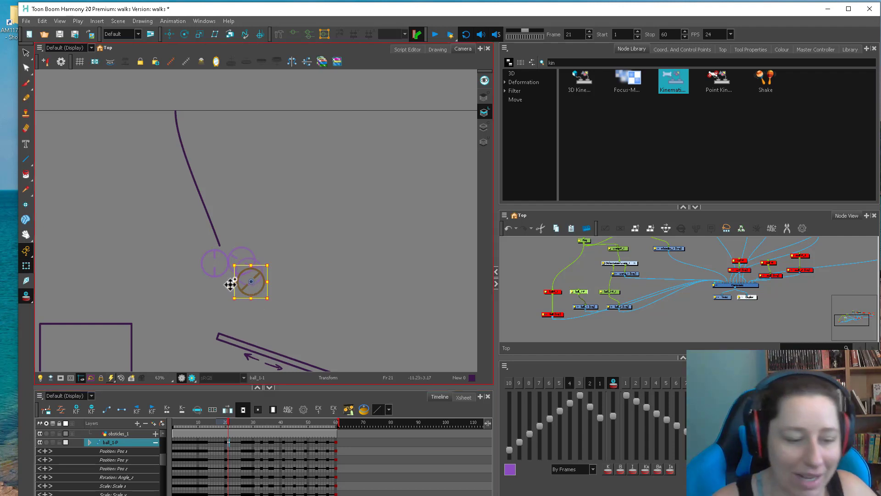
# Change the animate mode so edits carry onto following frames, and extend the onion skin past frame 60 to show the ball's whole remaining path
pyautogui.click(24, 250)
pyautogui.click(62, 256)
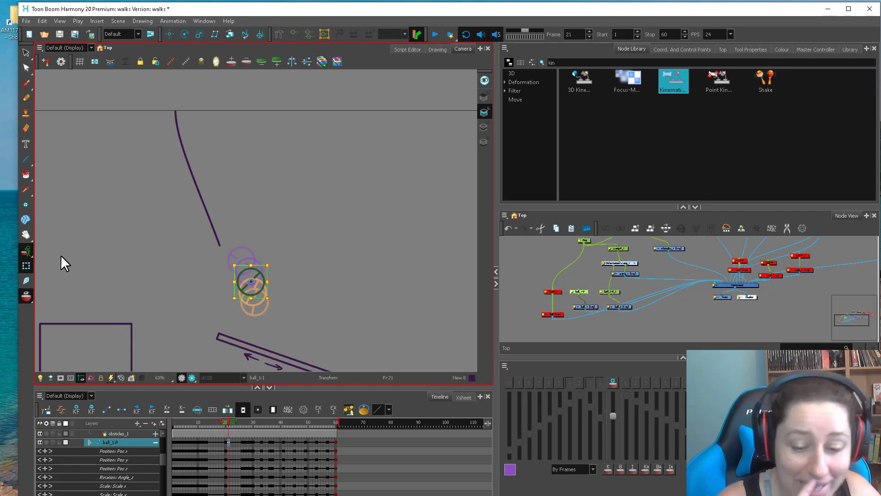
pyautogui.moveTo(221, 421); pyautogui.dragTo(361, 420)
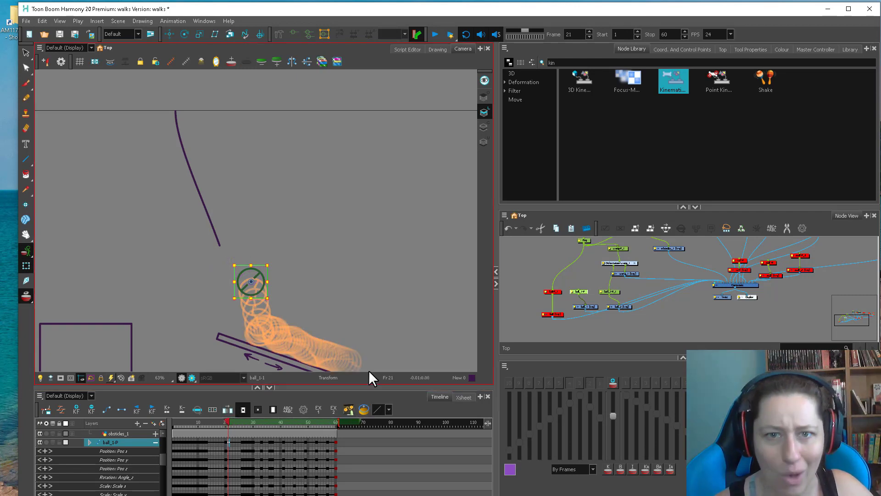
pyautogui.click(227, 440)
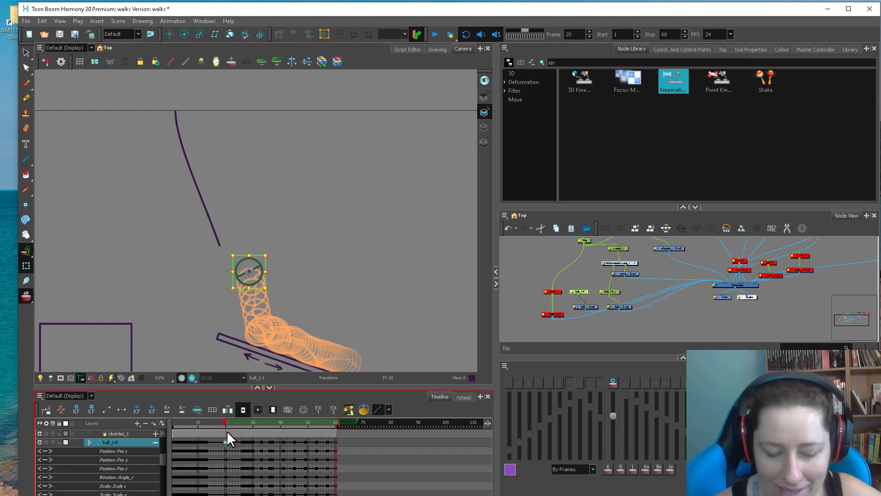
pyautogui.moveTo(226, 422)
pyautogui.mouseDown()
pyautogui.moveTo(211, 422)
pyautogui.moveTo(223, 422)
pyautogui.mouseUp()
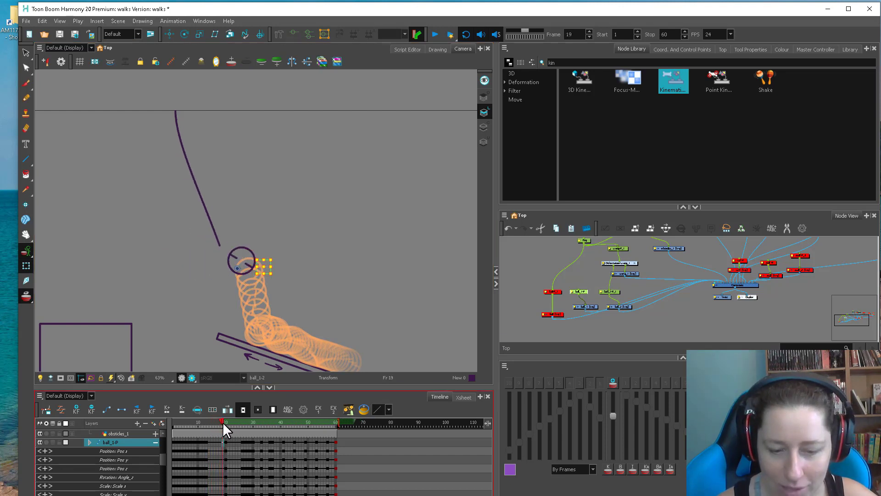
# Select the ball_1 peg and, on frame 26, shift it and its following frames slightly down along the plank
pyautogui.hotkey('ctrl', 'z')
pyautogui.click(577, 290)
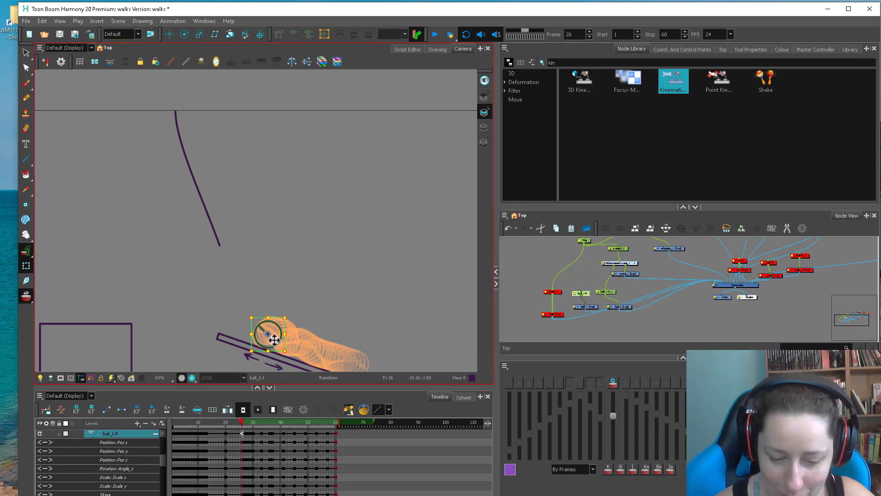
pyautogui.moveTo(274, 340); pyautogui.dragTo(278, 342)
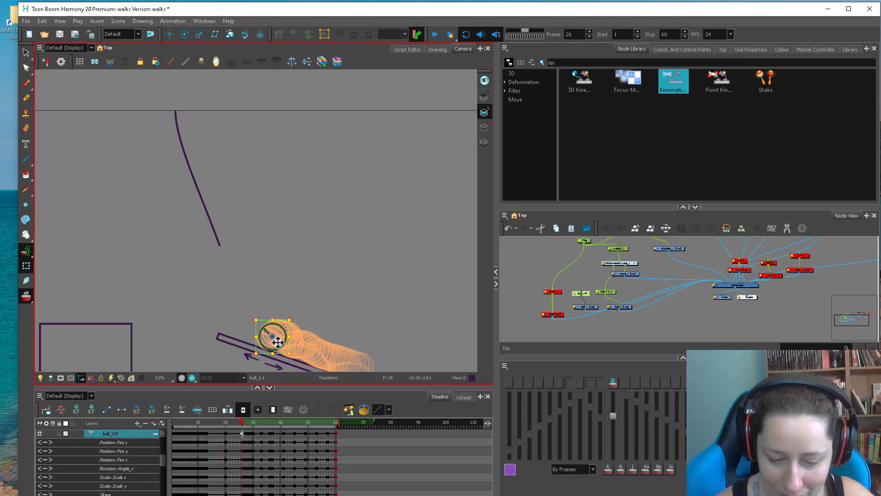
pyautogui.moveTo(362, 351); pyautogui.dragTo(374, 315)
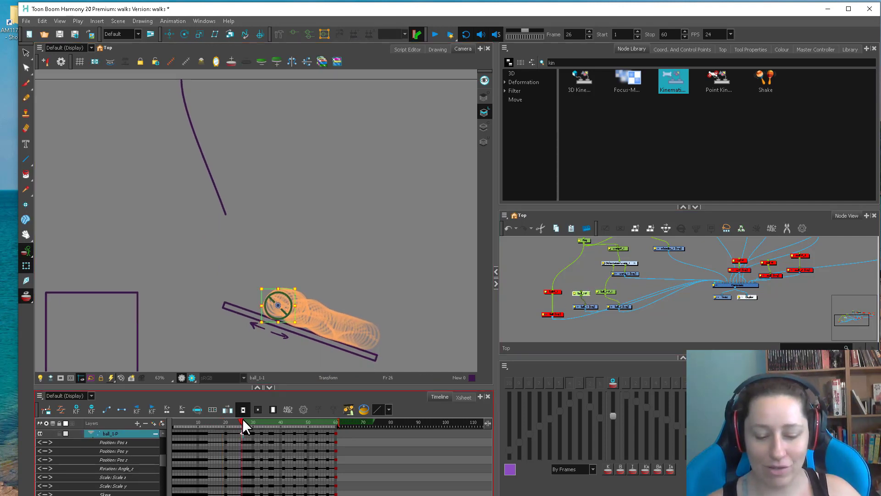
# Restore the normal animate mode and shorten the onion skin to a few frames around the ball's release from the rope
pyautogui.moveTo(243, 419)
pyautogui.mouseDown()
pyautogui.moveTo(210, 422)
pyautogui.moveTo(246, 430)
pyautogui.moveTo(211, 425)
pyautogui.moveTo(244, 429)
pyautogui.moveTo(228, 427)
pyautogui.mouseUp()
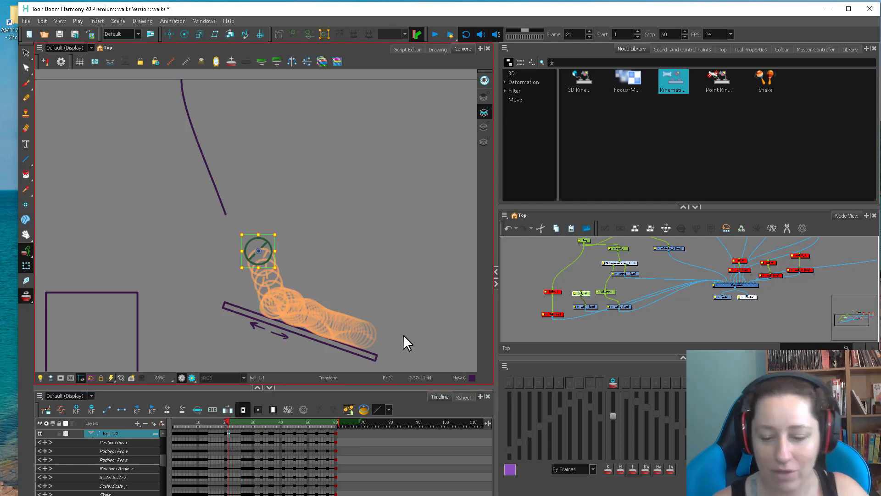
pyautogui.moveTo(271, 423); pyautogui.dragTo(230, 439)
pyautogui.moveTo(23, 249); pyautogui.dragTo(49, 244)
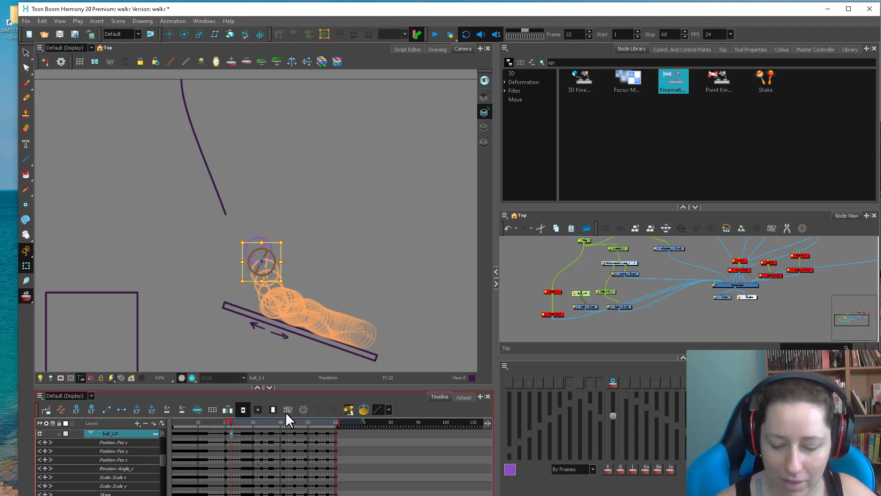
pyautogui.click(220, 423)
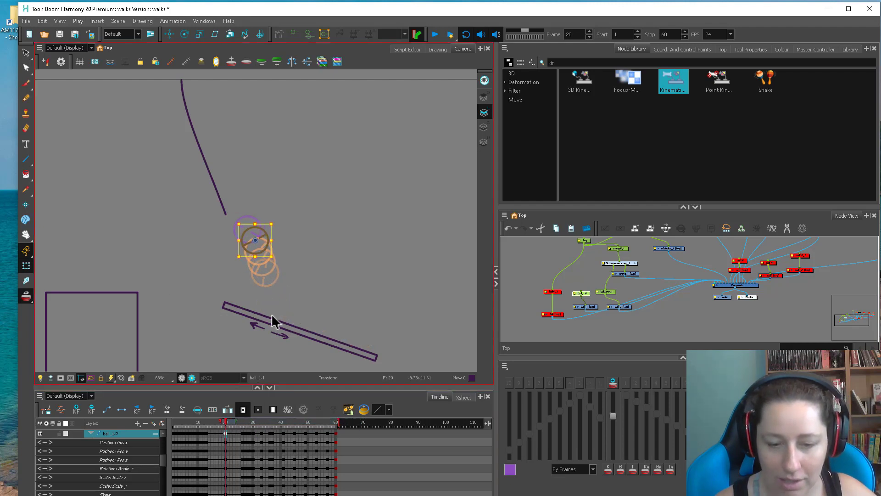
# Fine-tune the ball_1 peg's position on frames 20 and 22 to smooth the fall after the release
pyautogui.moveTo(261, 247); pyautogui.dragTo(258, 237)
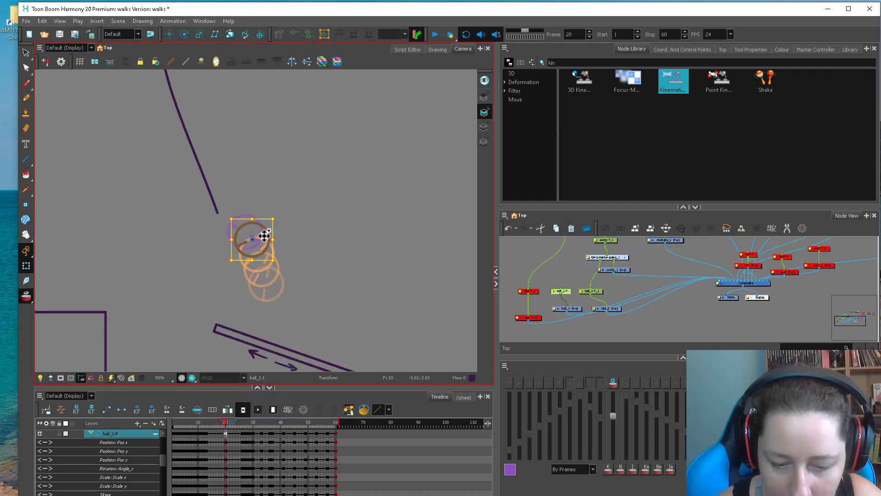
pyautogui.press('.')
pyautogui.press('.')
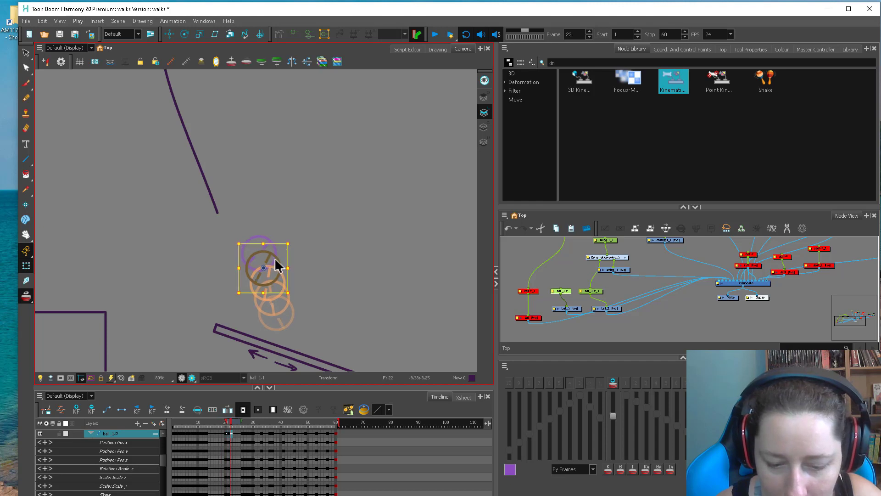
pyautogui.click(275, 260)
pyautogui.click(570, 290)
pyautogui.press('Right')
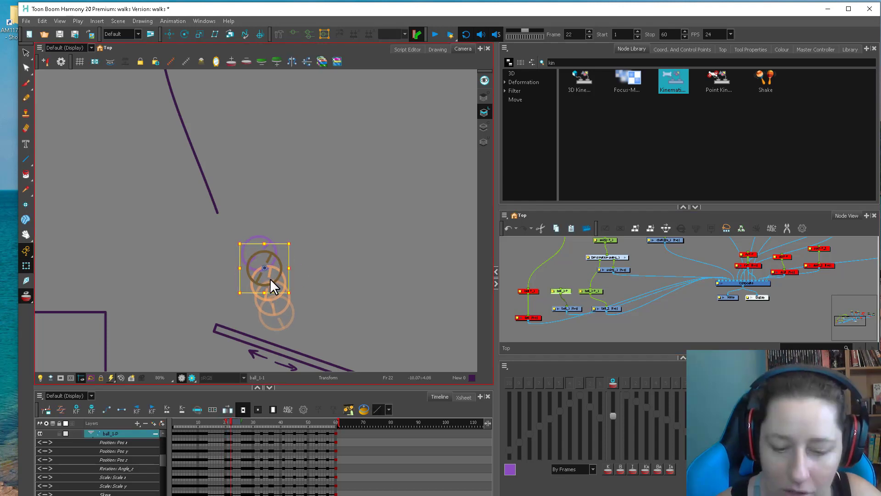
# Step through frames 23 to 29 to check the spacing of the ball's drop and landing on the plank
pyautogui.press('.')
pyautogui.press('.')
pyautogui.press('.')
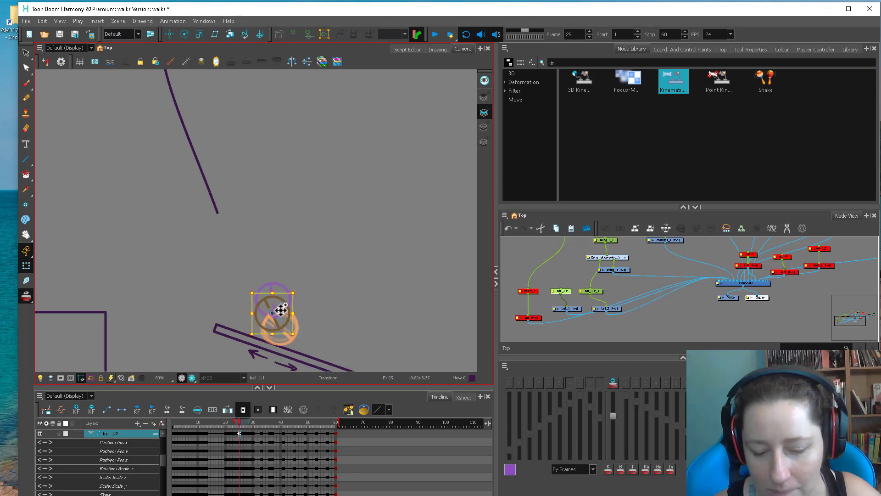
pyautogui.press('.')
pyautogui.press('.')
pyautogui.press('.')
pyautogui.press('.')
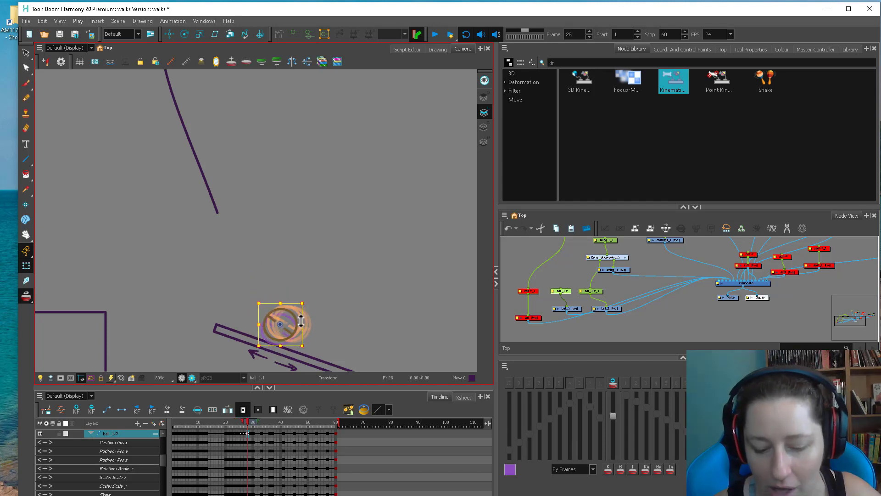
# Return to frame 1 with the scene in view, turn off the onion skin and replay the animation
pyautogui.press('1')
pyautogui.press('1')
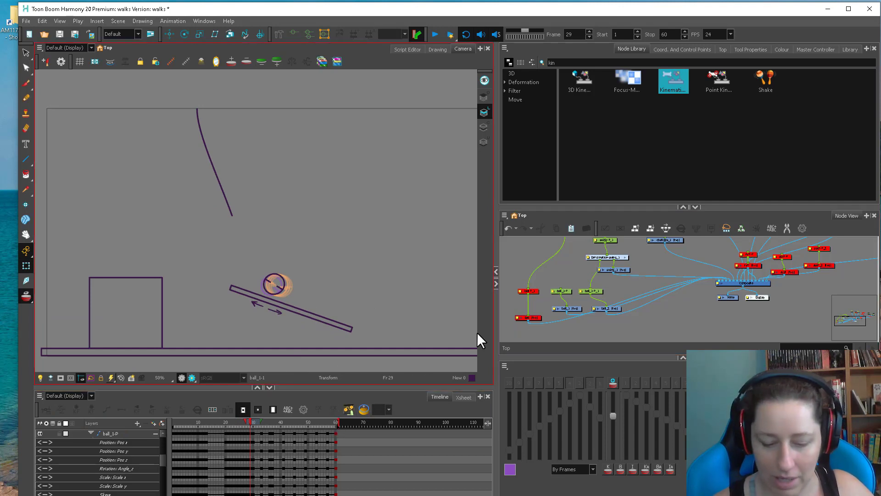
pyautogui.moveTo(180, 422); pyautogui.dragTo(166, 421)
pyautogui.click(28, 293)
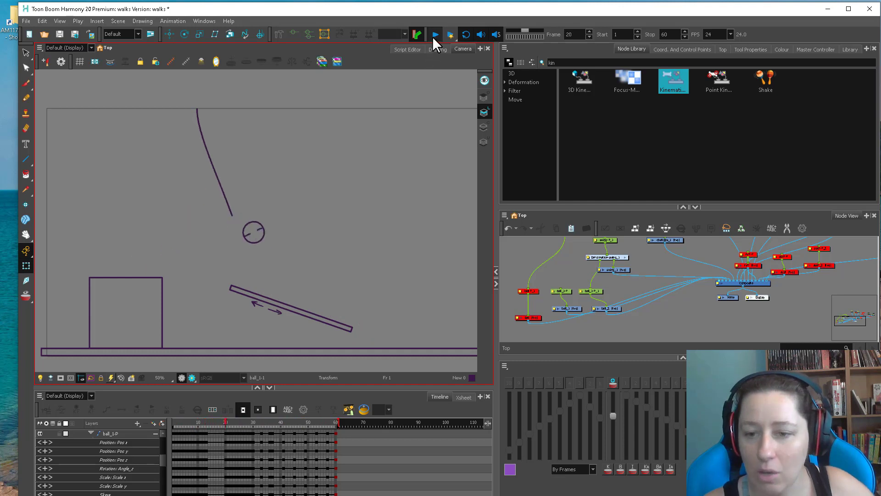
pyautogui.click(434, 37)
# Examine the ball_1 peg's rolling keyframes from frame 45 to frame 57 on an enlarged timeline, and replay the animation
pyautogui.click(592, 291)
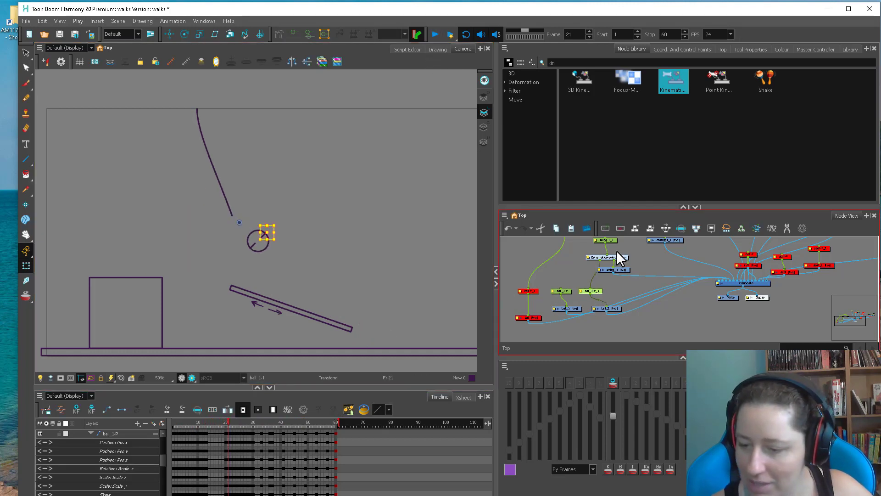
pyautogui.click(569, 291)
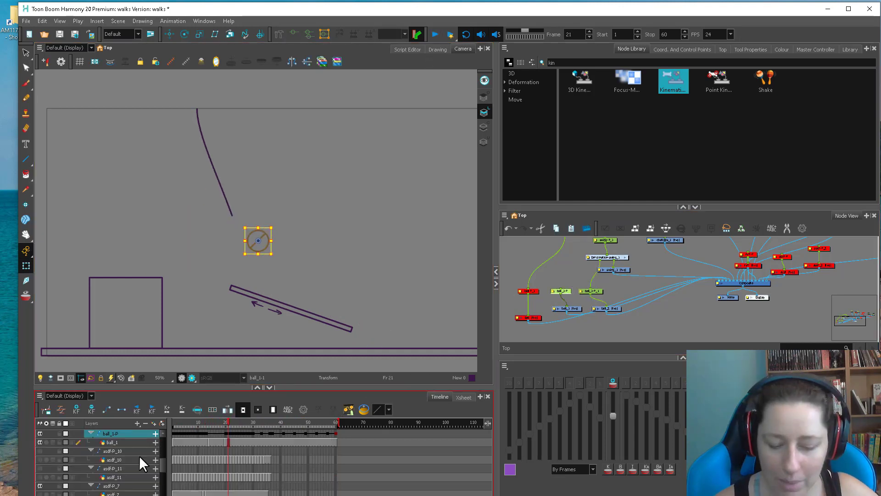
pyautogui.click(284, 434)
pyautogui.press('2')
pyautogui.press('2')
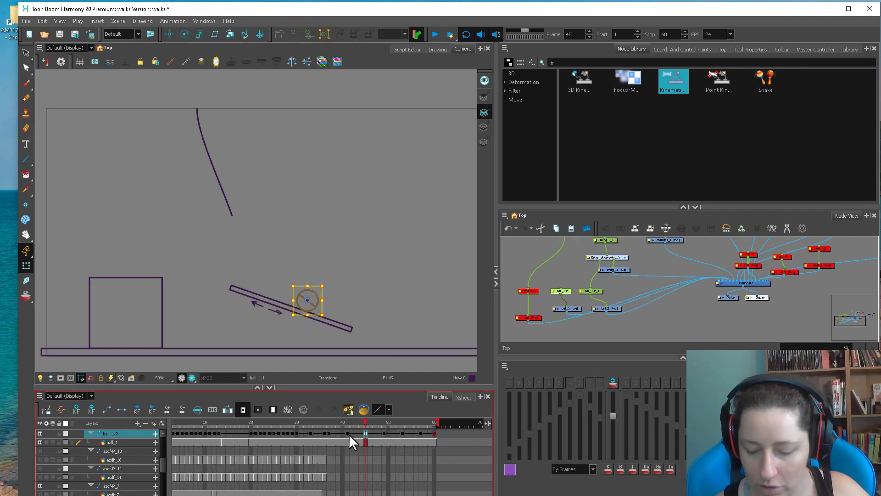
pyautogui.moveTo(348, 433); pyautogui.dragTo(417, 435)
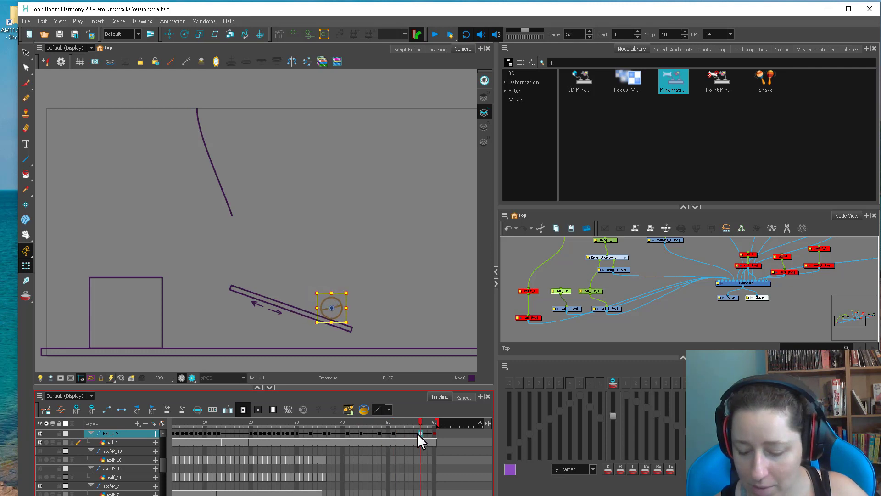
pyautogui.click(434, 36)
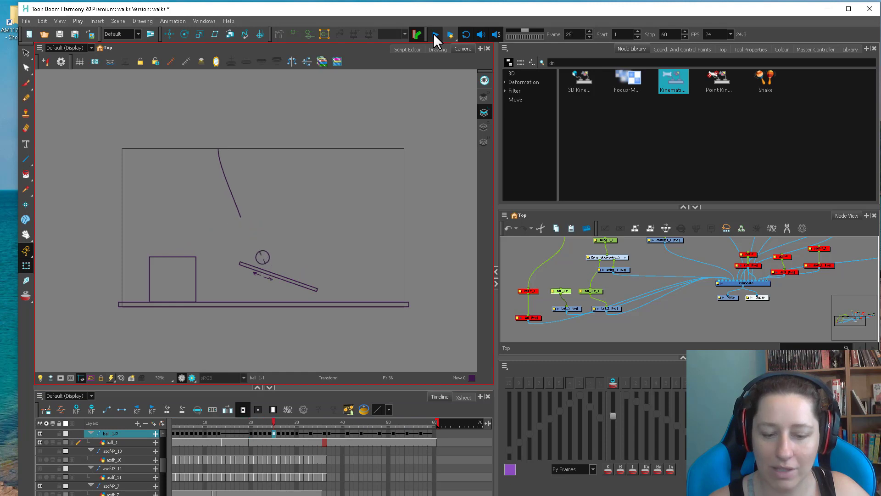
pyautogui.click(435, 35)
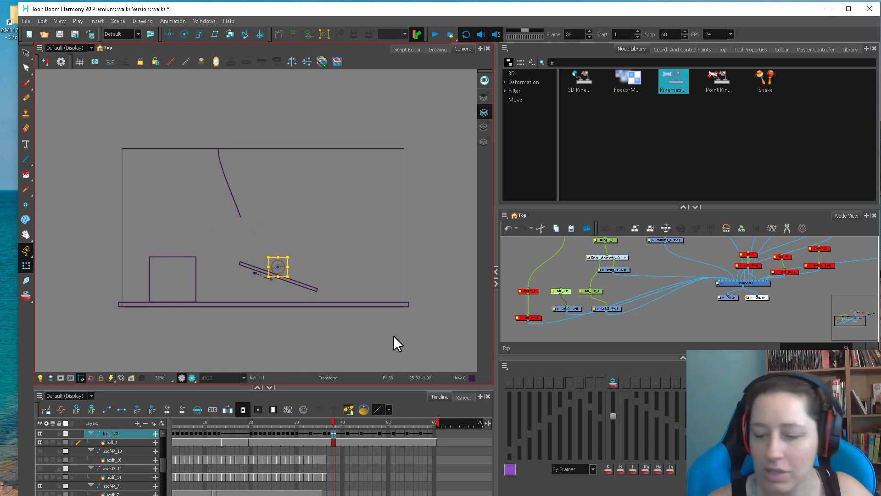
# Select the swing_1 rope drawing, display its deformation controls and go to frame 21, just after the ball's release
pyautogui.click(538, 248)
pyautogui.scroll(2, 223, 195)
pyautogui.click(229, 205)
pyautogui.moveTo(314, 227); pyautogui.dragTo(383, 287)
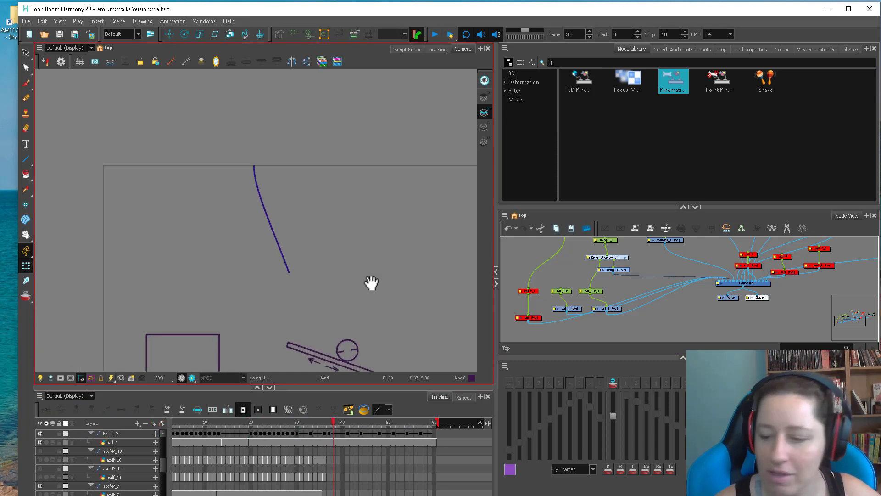
pyautogui.click(294, 35)
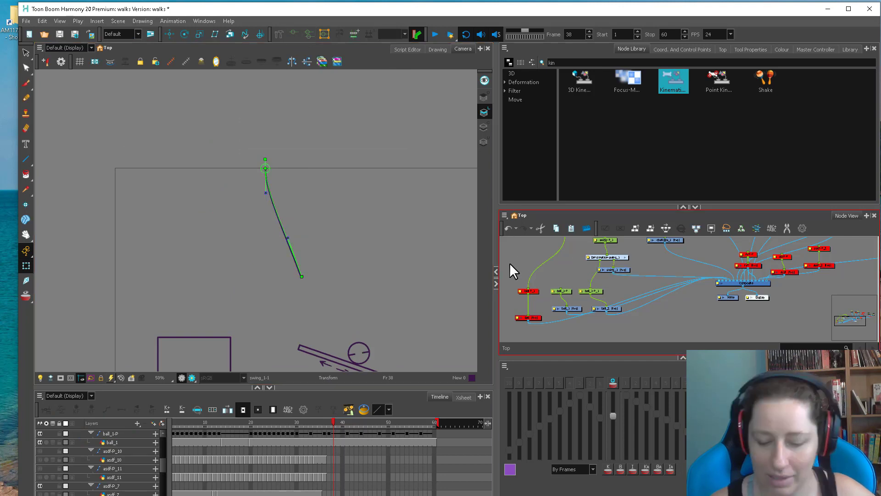
pyautogui.moveTo(605, 270); pyautogui.dragTo(606, 275)
pyautogui.click(243, 423)
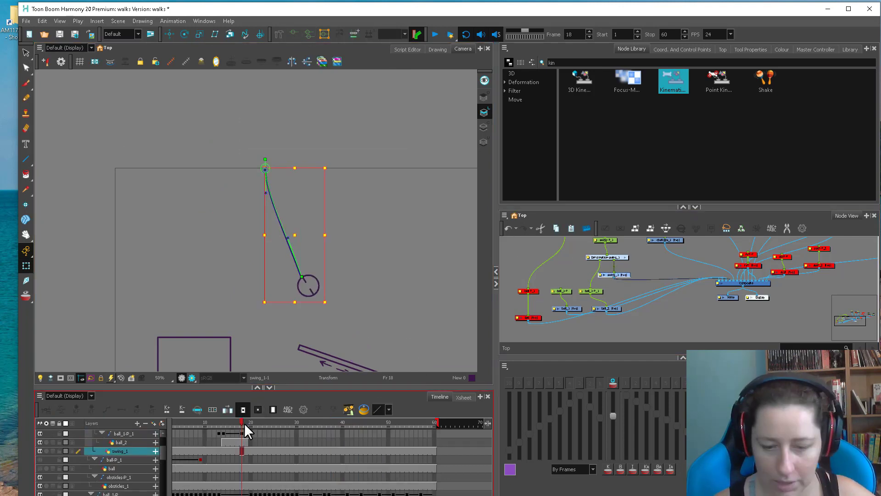
pyautogui.moveTo(244, 423); pyautogui.dragTo(254, 423)
pyautogui.click(413, 250)
pyautogui.scroll(1, 338, 265)
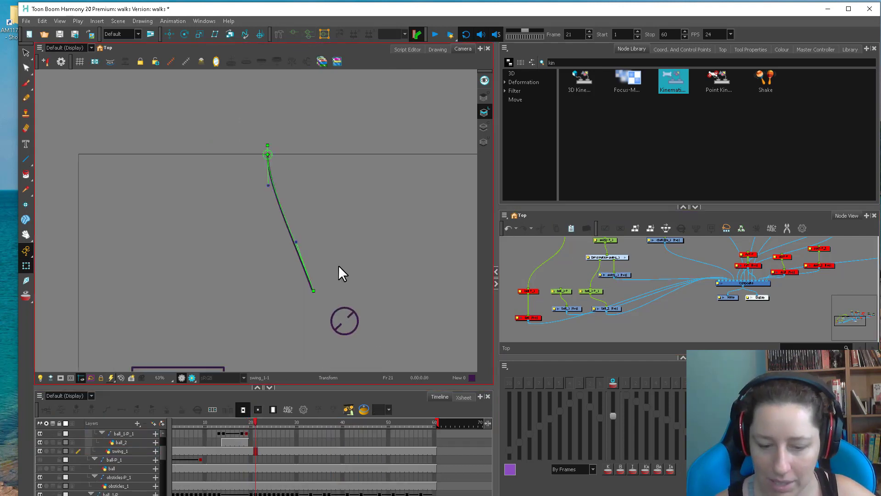
pyautogui.scroll(1, 338, 266)
pyautogui.click(332, 308)
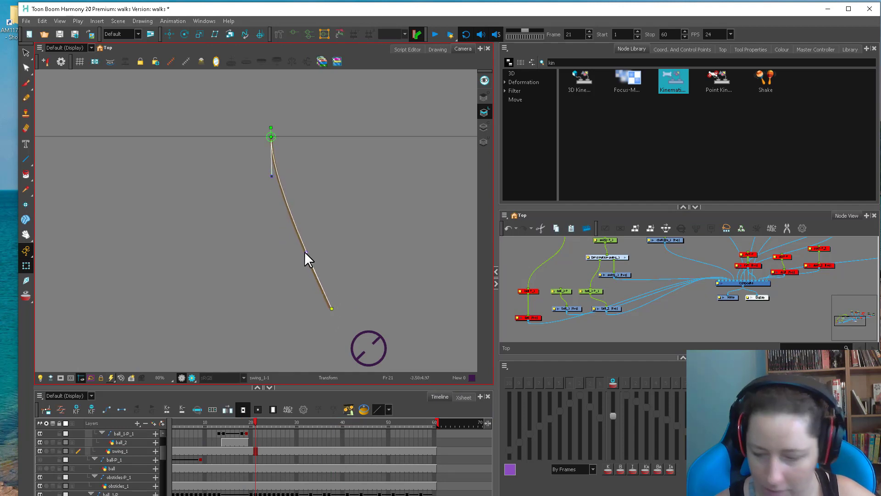
# Turn on the onion skin, paste an Offset deformation keyframe on frame 24 and pose the rope hanging nearly straight down there
pyautogui.click(614, 384)
pyautogui.click(287, 422)
pyautogui.moveTo(287, 424); pyautogui.dragTo(291, 424)
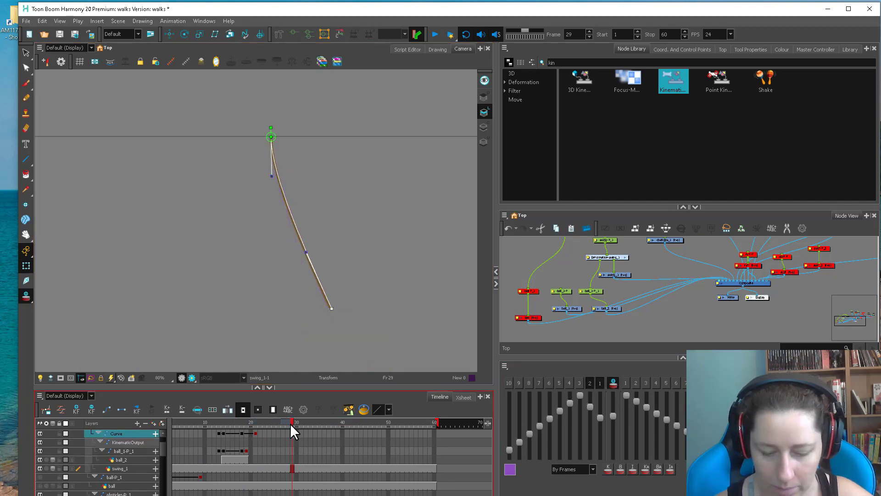
pyautogui.click(326, 308)
pyautogui.click(256, 434)
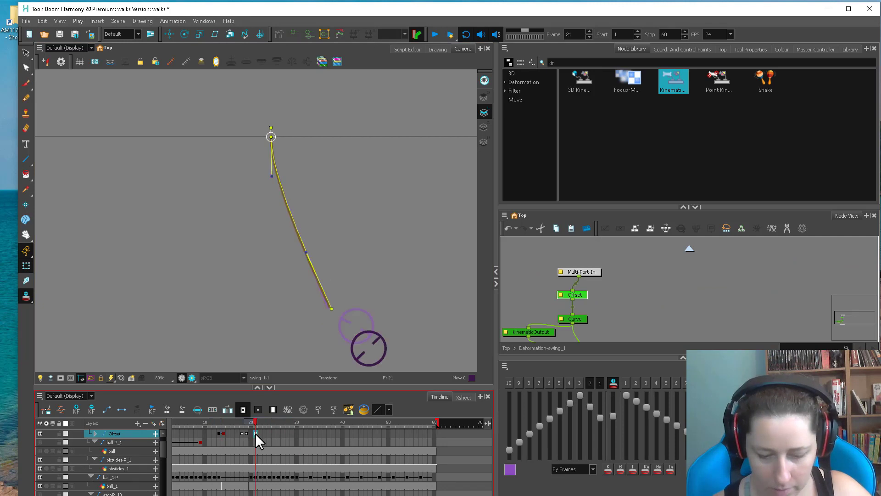
pyautogui.click(269, 434)
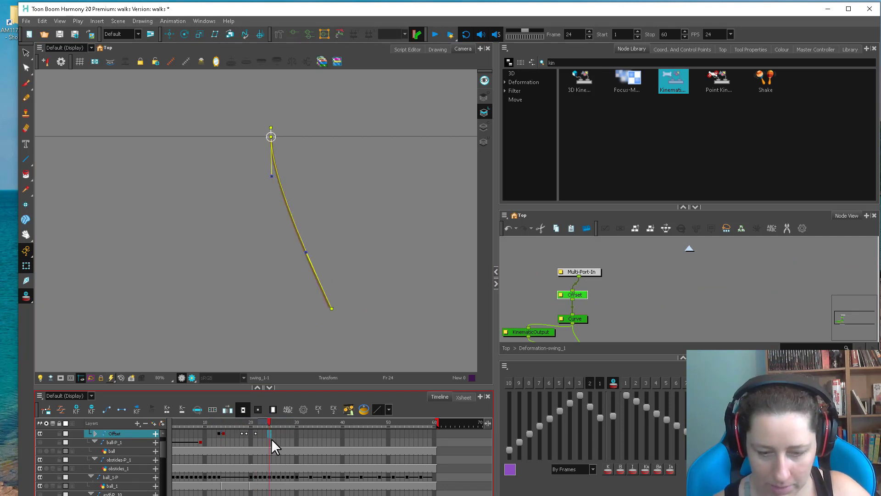
pyautogui.hotkey('ctrl', 'v')
pyautogui.click(524, 280)
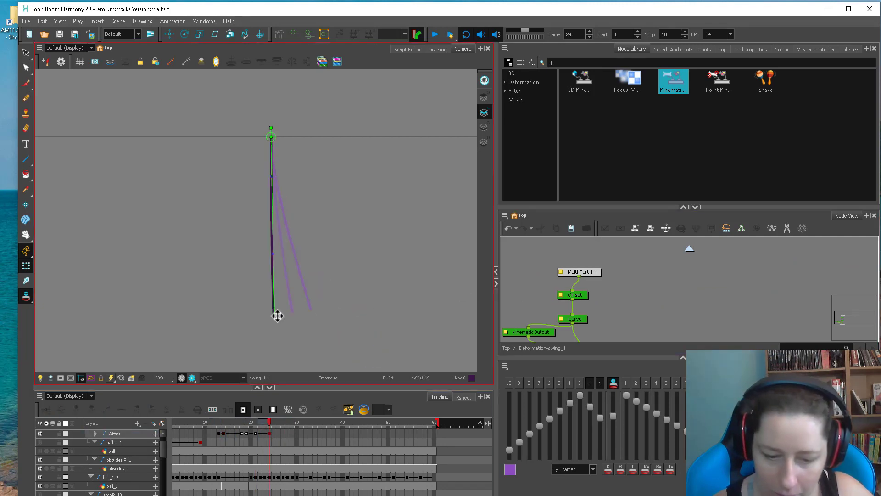
pyautogui.moveTo(277, 315); pyautogui.dragTo(272, 316)
pyautogui.moveTo(269, 254); pyautogui.dragTo(272, 258)
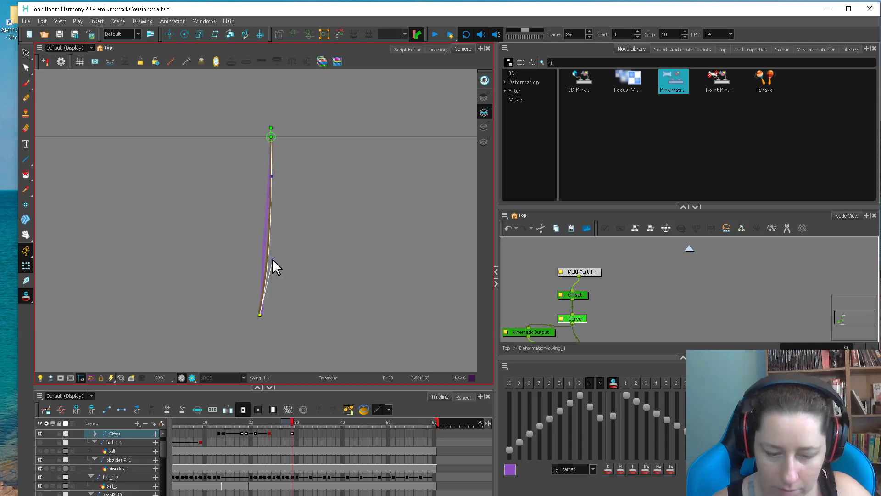
# Paste the rope's deformation keyframe onto frame 34 and bend the rope further to the left on frame 29
pyautogui.click(294, 429)
pyautogui.moveTo(310, 422)
pyautogui.mouseDown()
pyautogui.moveTo(277, 423)
pyautogui.moveTo(297, 426)
pyautogui.mouseUp()
pyautogui.click(314, 433)
pyautogui.hotkey('ctrl', 'v')
pyautogui.moveTo(259, 315); pyautogui.dragTo(252, 312)
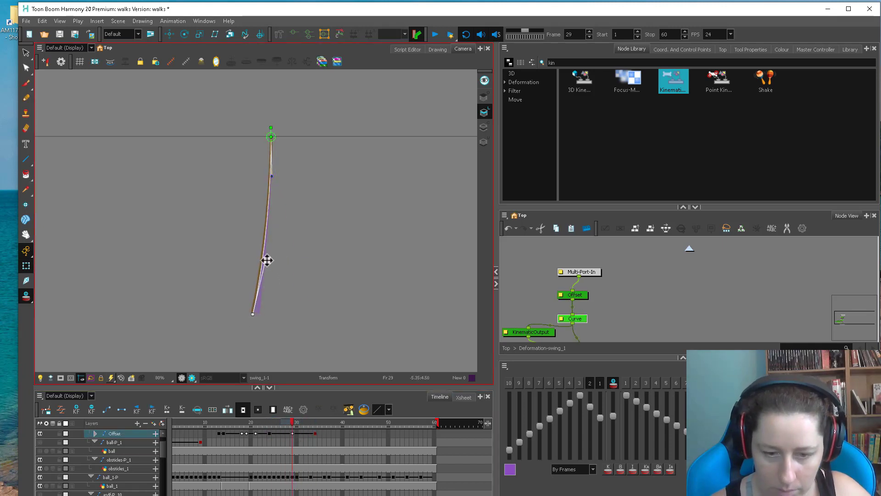
pyautogui.moveTo(268, 258); pyautogui.dragTo(263, 258)
# Pose the rope swung slightly to the right on frame 33 and paste a copied deformation keyframe on frame 37
pyautogui.press('.')
pyautogui.press('.')
pyautogui.press('.')
pyautogui.moveTo(279, 315); pyautogui.dragTo(280, 313)
pyautogui.moveTo(277, 256); pyautogui.dragTo(272, 254)
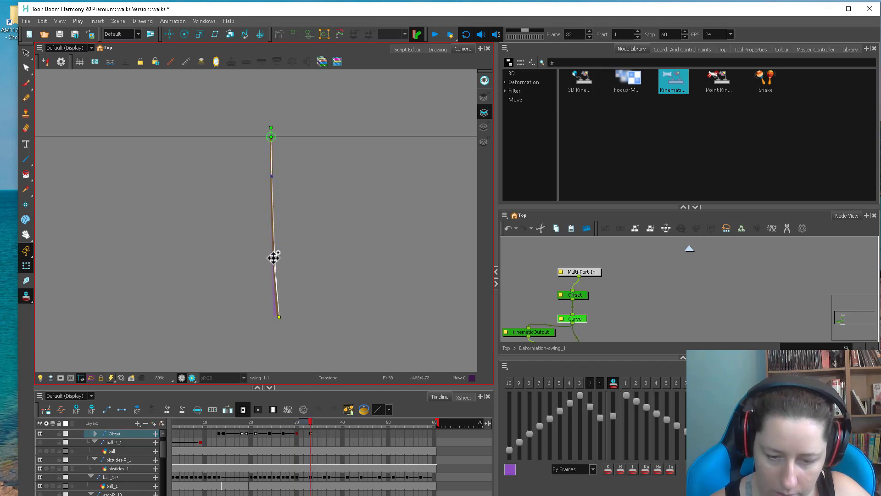
pyautogui.click(293, 433)
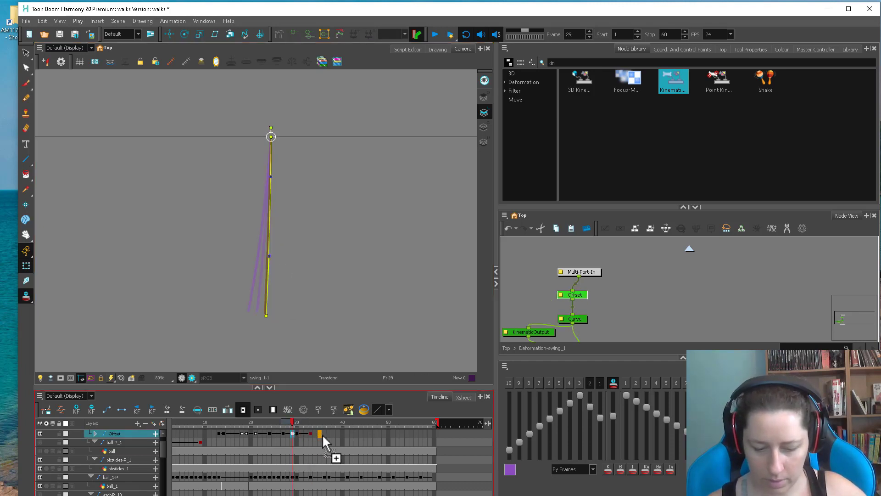
pyautogui.moveTo(322, 434); pyautogui.dragTo(329, 434)
pyautogui.click(317, 433)
pyautogui.click(326, 433)
pyautogui.hotkey('ctrl', 'v')
# Replay the animation with the whole scene in view to check the rope's swing back after the release
pyautogui.click(215, 424)
pyautogui.click(431, 221)
pyautogui.press('2')
pyautogui.press('2')
pyautogui.press('2')
pyautogui.press('2')
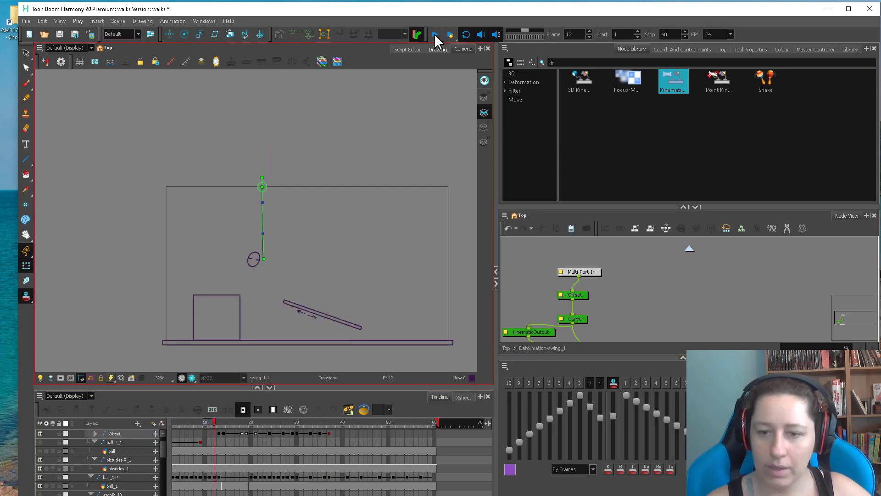
pyautogui.click(434, 35)
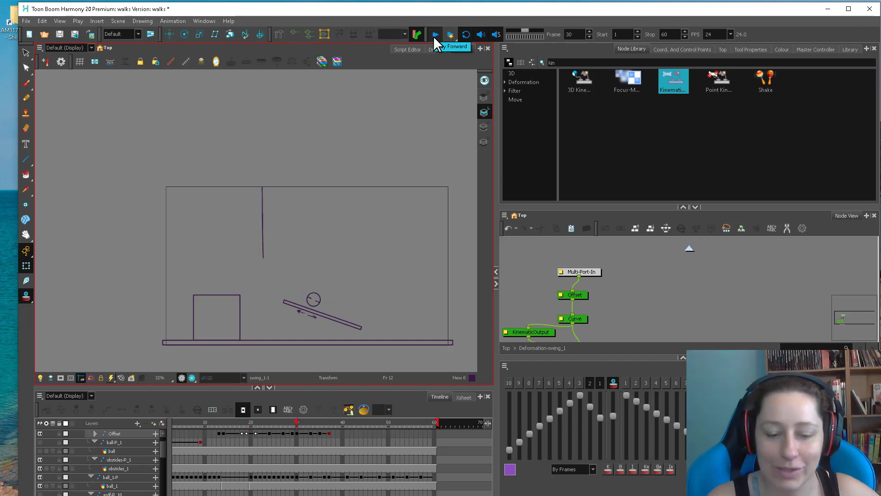
pyautogui.click(435, 34)
# Step through frames 18 to 22 close up to examine the rope's spacing around the ball's release
pyautogui.press('2')
pyautogui.press('2')
pyautogui.press('2')
pyautogui.press('2')
pyautogui.click(246, 422)
pyautogui.moveTo(358, 313); pyautogui.dragTo(341, 280)
pyautogui.press('2')
pyautogui.press('.')
pyautogui.press('.')
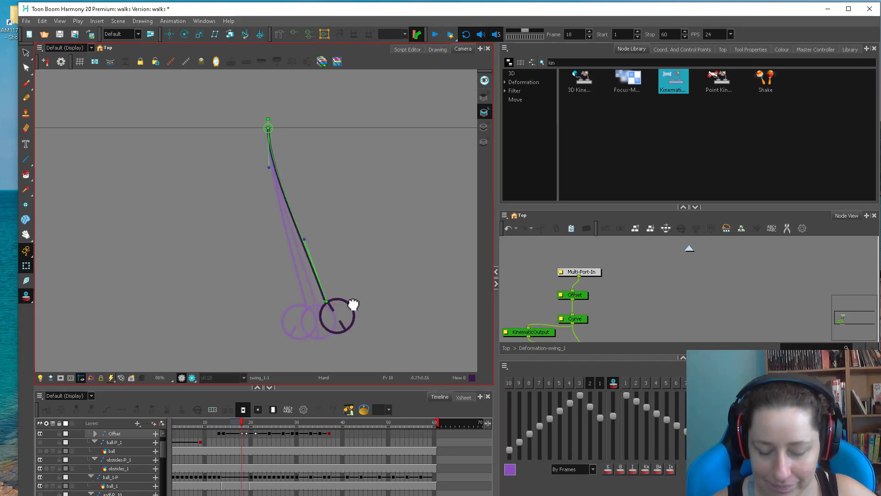
pyautogui.press('.')
pyautogui.press('.')
pyautogui.press(',')
pyautogui.press(',')
pyautogui.press('.')
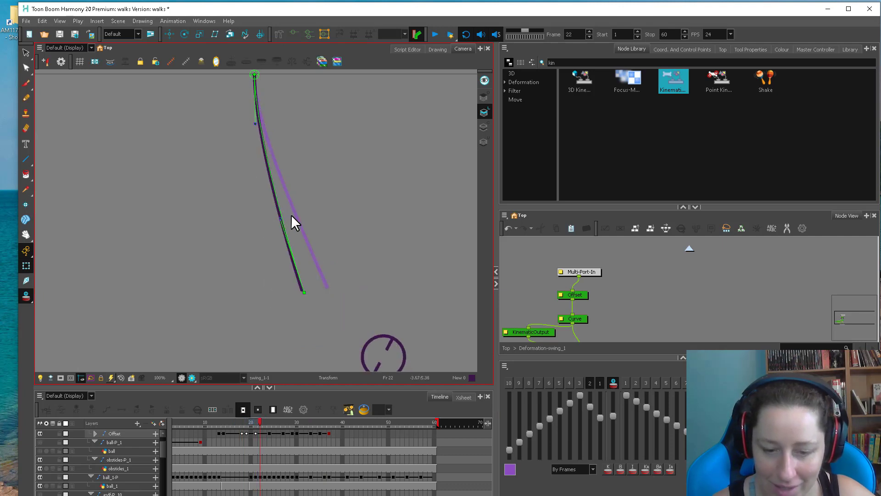
# Adjust the rope's deformation curve frame by frame from frame 22 to 28 for a smoother swing back to the left
pyautogui.click(293, 229)
pyautogui.press('.')
pyautogui.press('.')
pyautogui.press('.')
pyautogui.press('.')
pyautogui.press('.')
pyautogui.press('.')
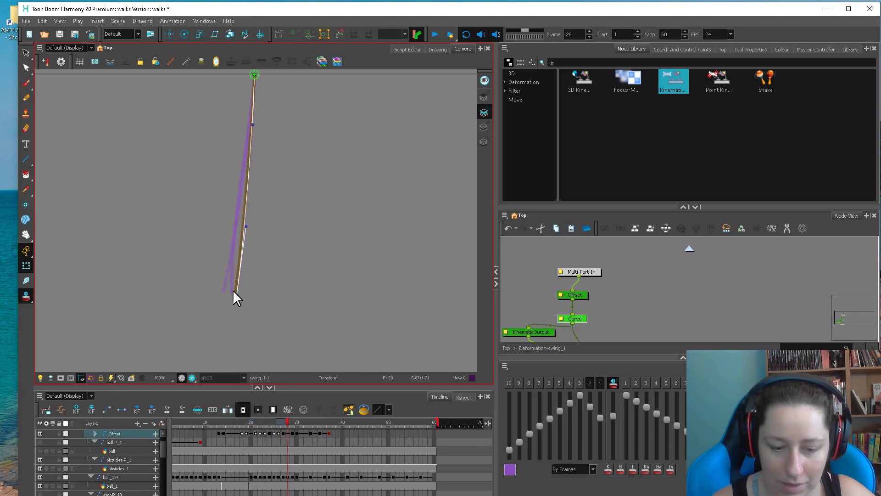
# Refine the rope's end point and bend frame by frame from frame 29 to 34 as it swings right and returns
pyautogui.press('.')
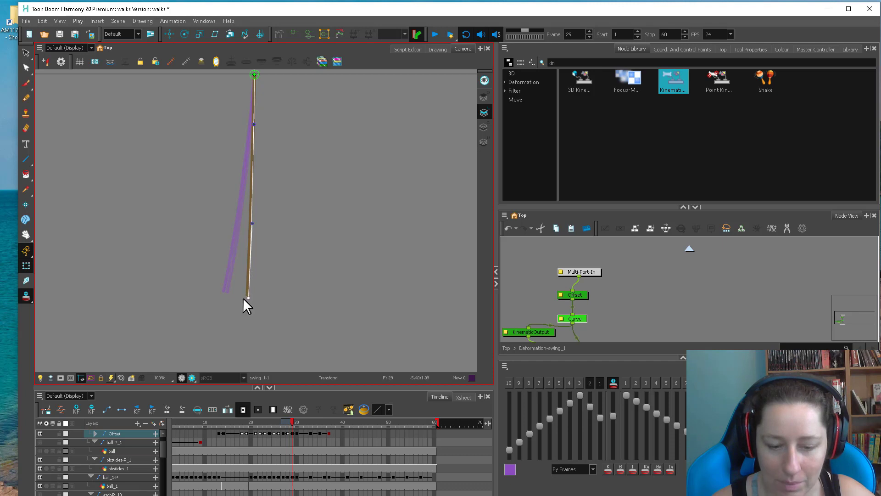
pyautogui.press('.')
pyautogui.press('.')
pyautogui.press('.')
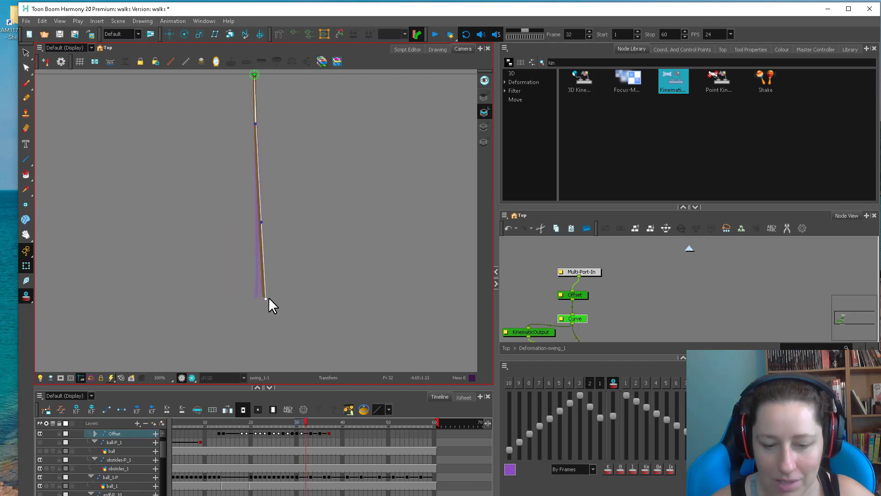
pyautogui.moveTo(263, 221); pyautogui.dragTo(260, 236)
pyautogui.press('.')
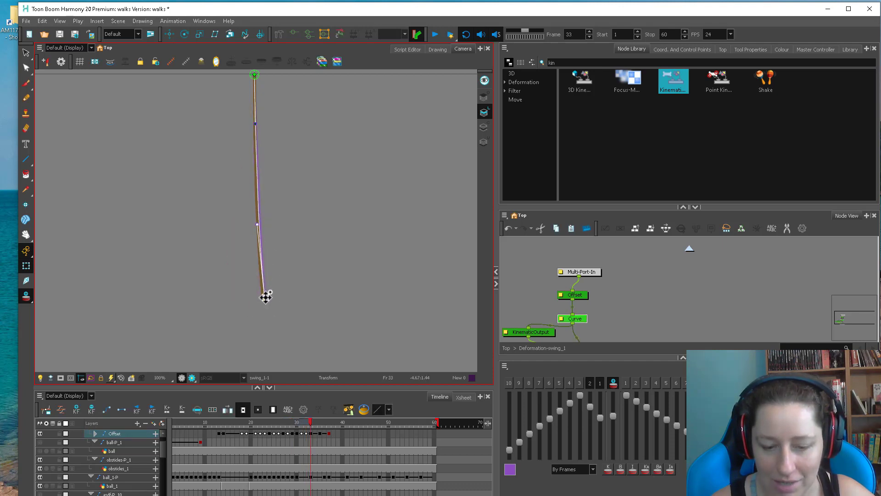
pyautogui.press('.')
pyautogui.moveTo(258, 296); pyautogui.dragTo(262, 297)
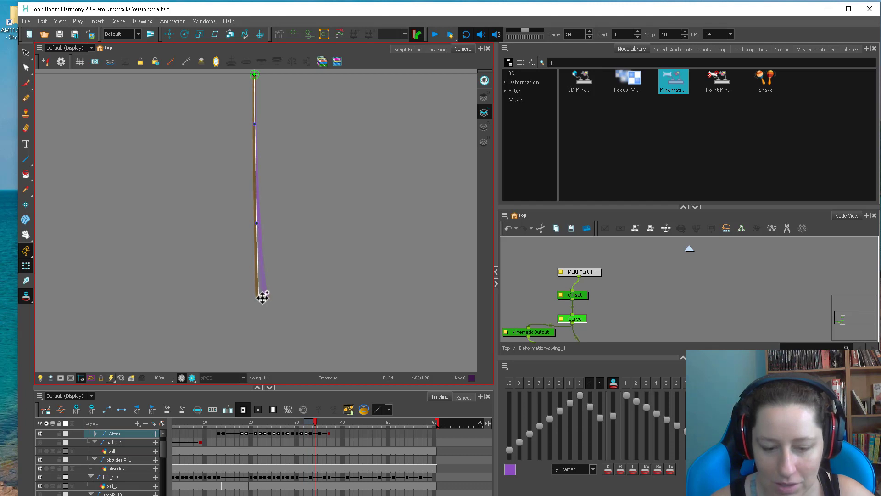
# Fine-tune the rope's end point and bend on frames 35 to 37 so the swing settles near vertical
pyautogui.press('.')
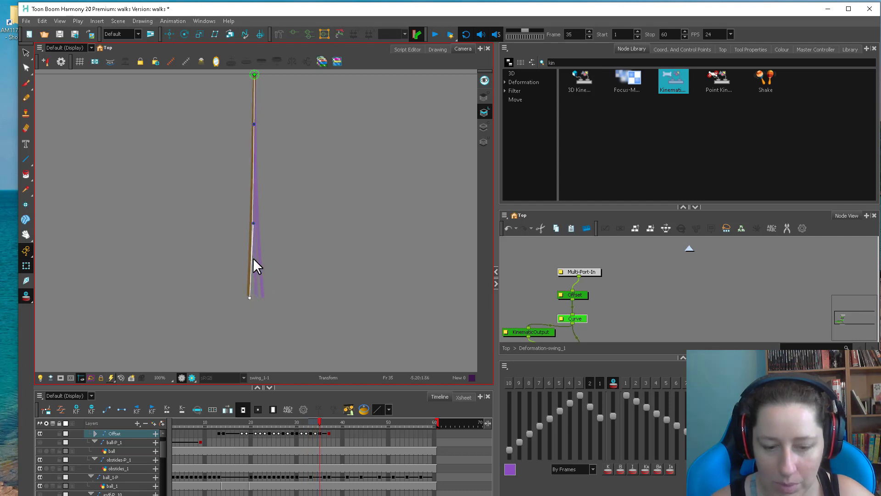
pyautogui.press('.')
pyautogui.moveTo(255, 298); pyautogui.dragTo(258, 252)
pyautogui.click(253, 299)
pyautogui.click(254, 298)
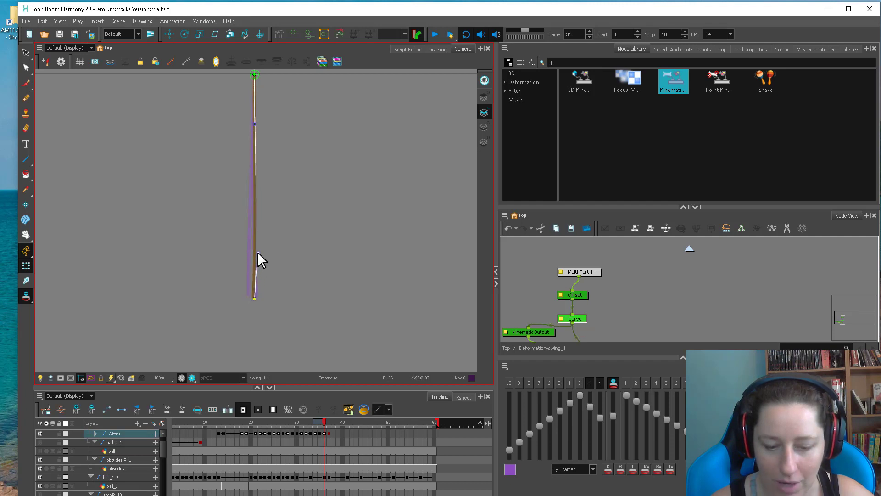
pyautogui.press('.')
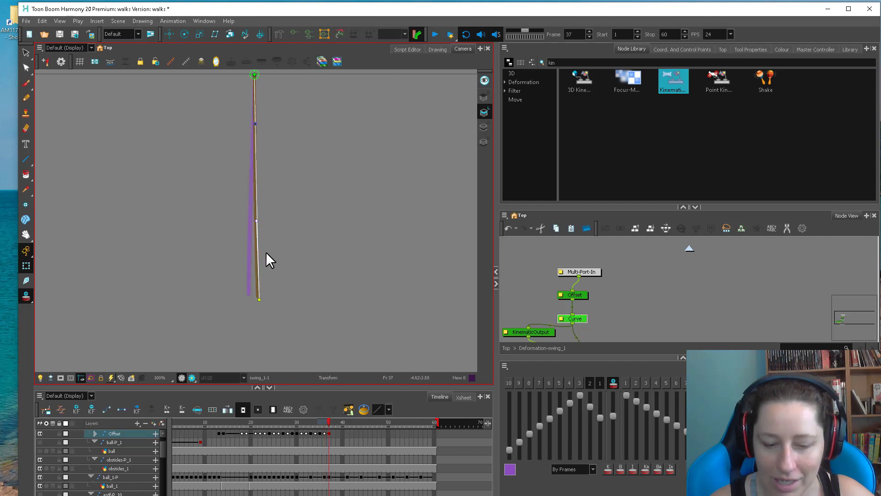
pyautogui.moveTo(261, 299); pyautogui.dragTo(255, 294)
# Scrub from about frame 11 to 37 to check the rope's whole motion, and widen the scene view
pyautogui.click(220, 432)
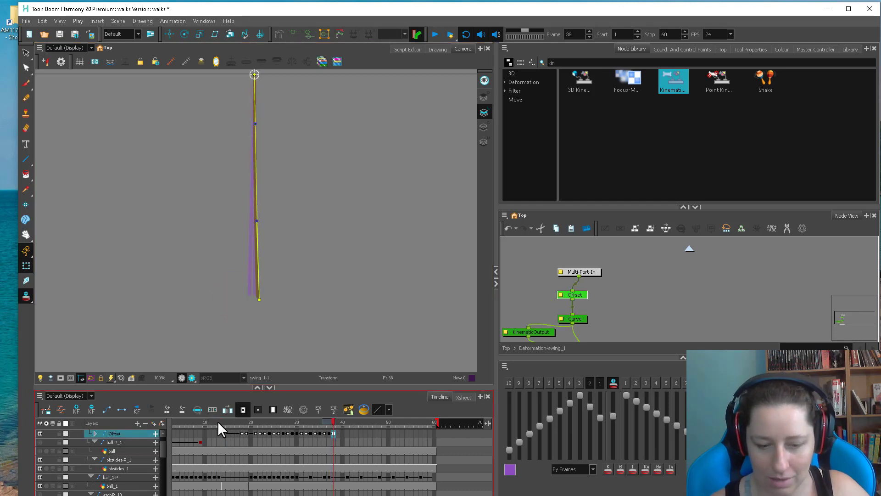
pyautogui.moveTo(217, 420); pyautogui.dragTo(330, 415)
pyautogui.click(509, 271)
pyautogui.press('1')
pyautogui.press('1')
pyautogui.press('1')
pyautogui.press('1')
pyautogui.press('1')
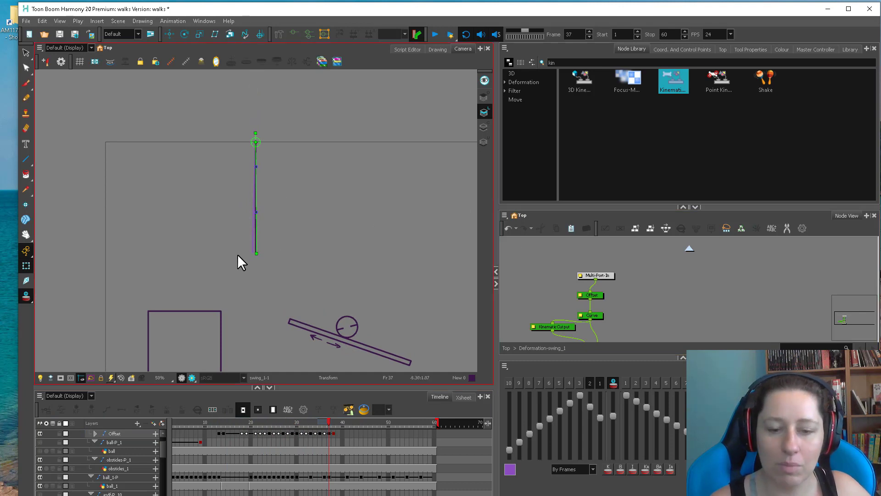
# Draw a guide circle on the obstacles_1 drawing, centred on the rope's pivot with the rope's length as radius
pyautogui.moveTo(611, 327); pyautogui.dragTo(627, 266)
pyautogui.hotkey('ctrl', 'shift', 'e')
pyautogui.moveTo(600, 295); pyautogui.dragTo(596, 283)
pyautogui.click(592, 283)
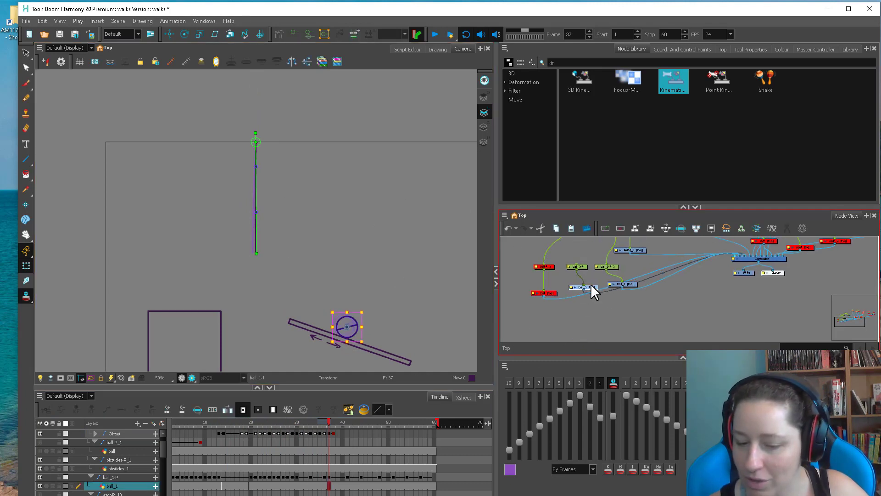
pyautogui.moveTo(650, 251); pyautogui.dragTo(631, 268)
pyautogui.click(630, 268)
pyautogui.click(612, 300)
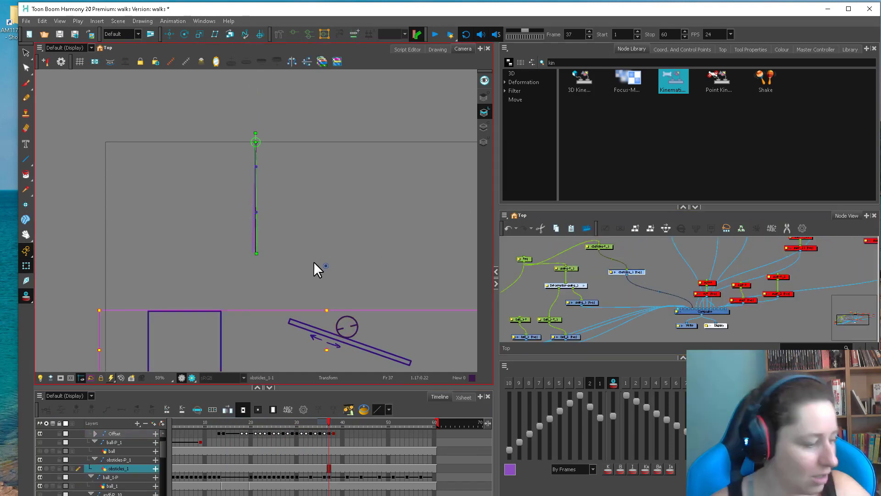
pyautogui.hotkey('alt', '=')
pyautogui.moveTo(256, 142); pyautogui.dragTo(370, 148)
pyautogui.hotkey('ctrl', 'z')
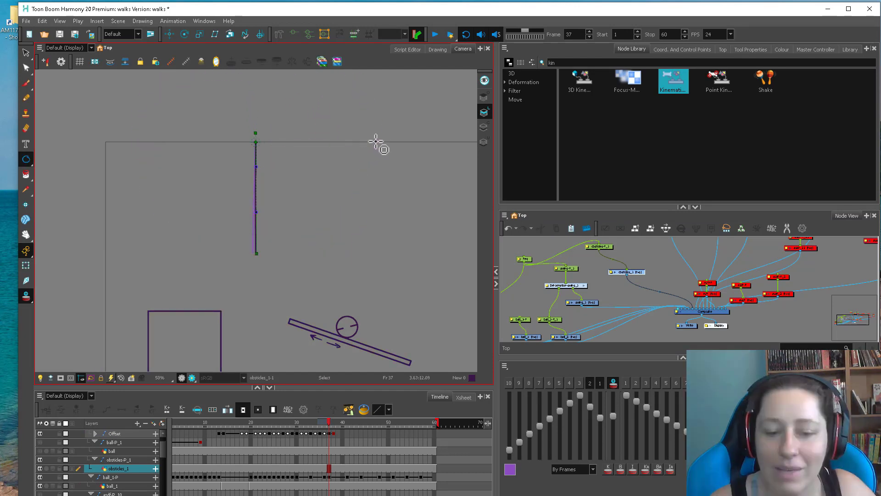
pyautogui.moveTo(256, 141)
pyautogui.mouseDown()
pyautogui.moveTo(289, 143)
pyautogui.moveTo(350, 211)
pyautogui.mouseUp()
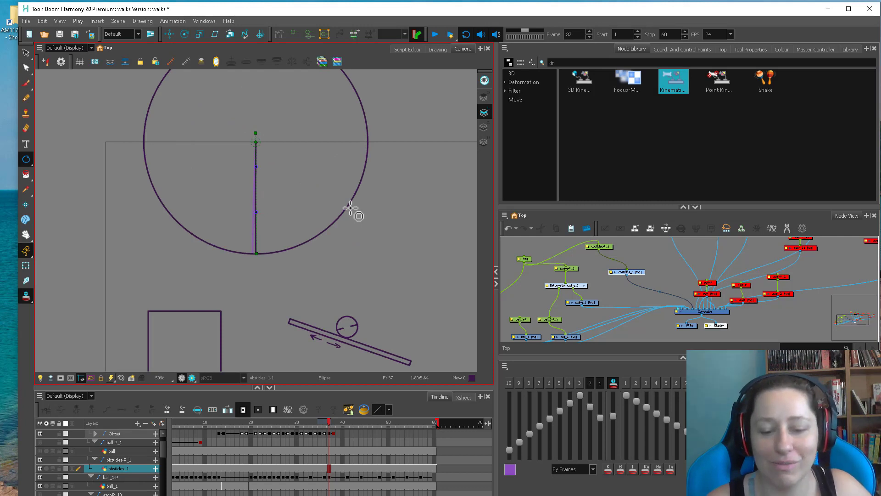
# Scrub and play the animation against the guide circle to compare the rope's length through the swing
pyautogui.moveTo(227, 422); pyautogui.dragTo(329, 422)
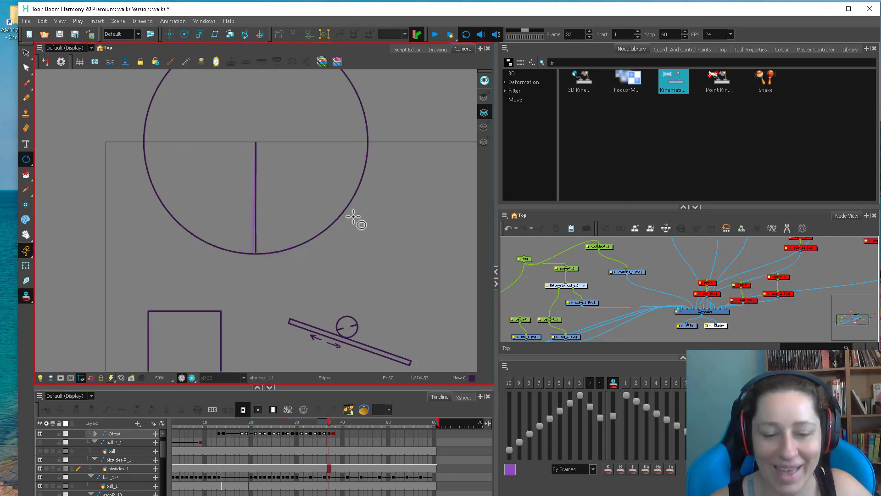
pyautogui.press('2')
pyautogui.press('2')
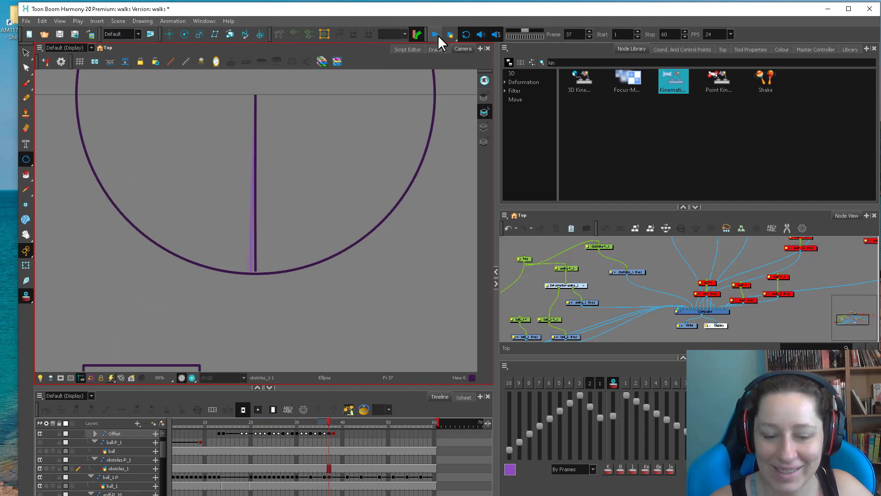
pyautogui.click(436, 35)
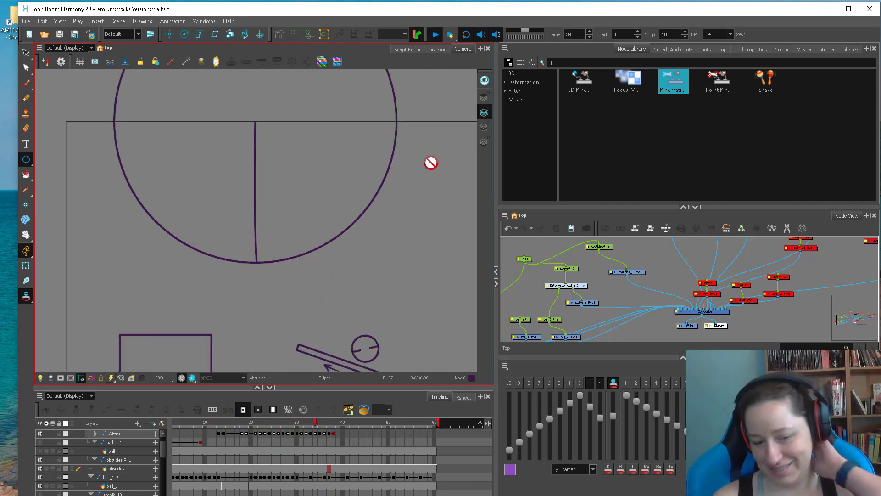
# Delete the guide circle from the obstacles_1 drawing
pyautogui.click(616, 271)
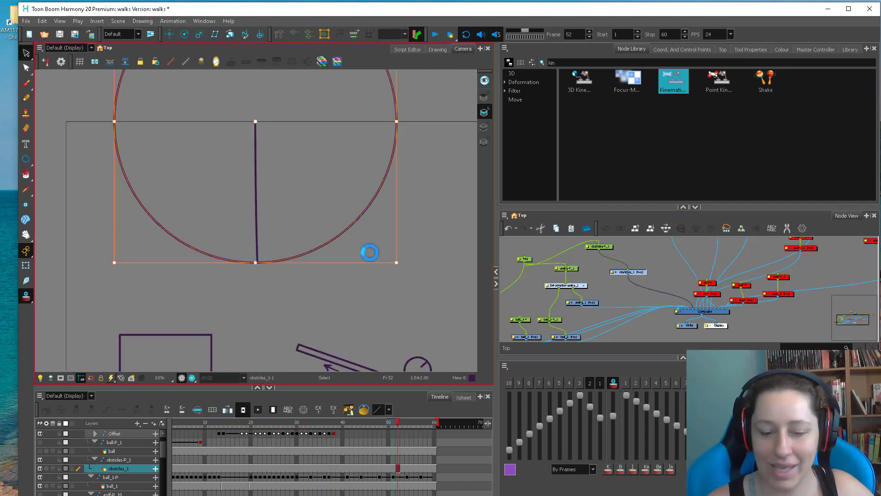
pyautogui.press('Delete')
pyautogui.press('1')
pyautogui.press('1')
# Replay the finished animation and move the ball_2 drawing node up closer beneath its peg in the node network
pyautogui.click(453, 35)
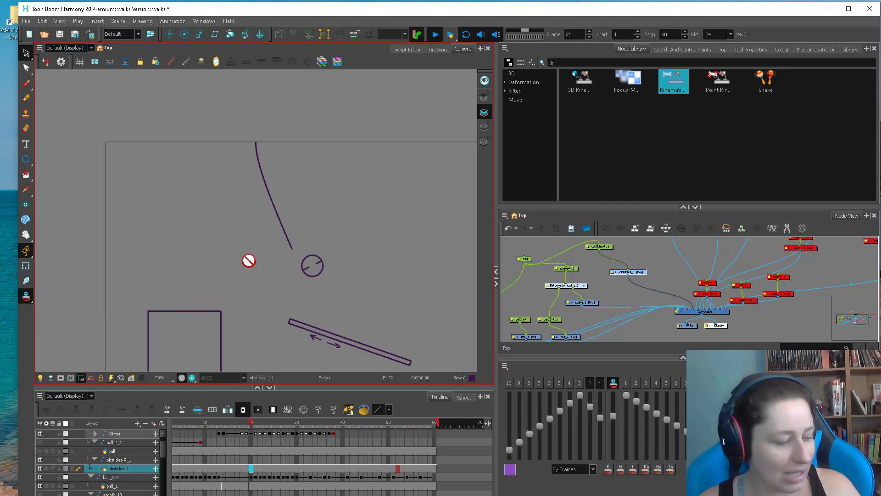
pyautogui.moveTo(567, 336); pyautogui.dragTo(568, 316)
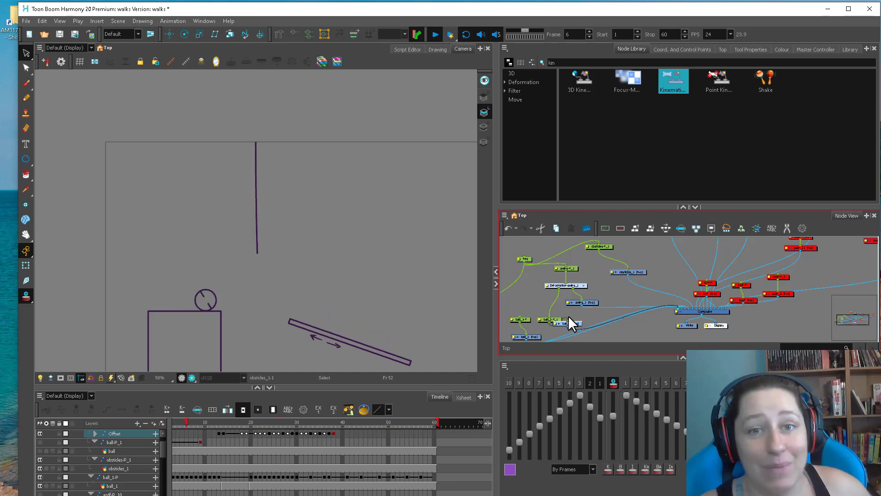
pyautogui.click(434, 34)
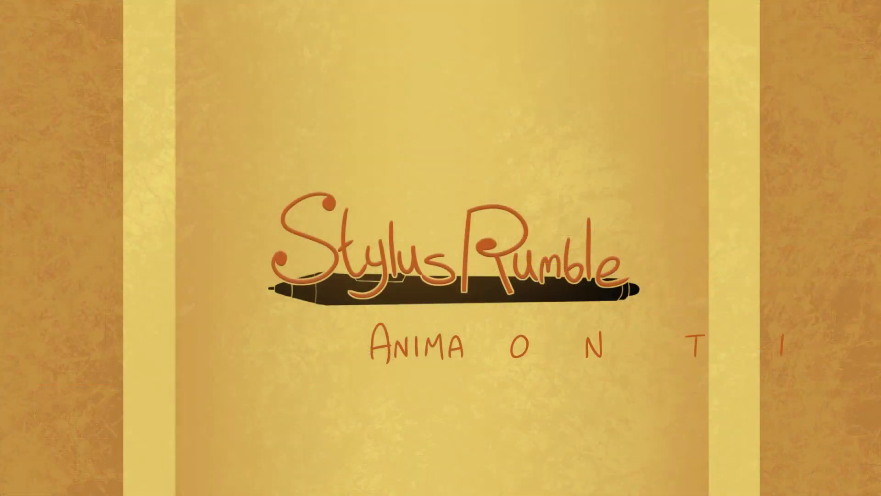